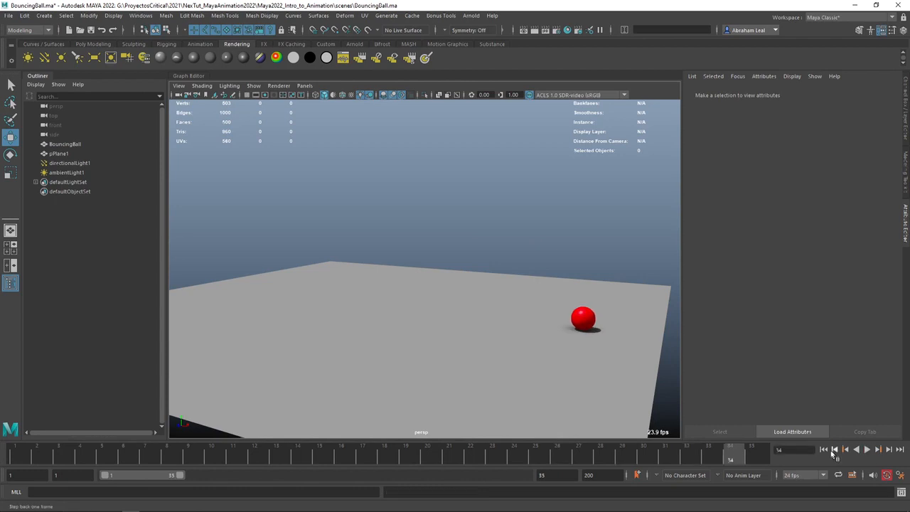
# - Turn off scene lighting and shadows in the perspective viewport
pyautogui.click(360, 98)
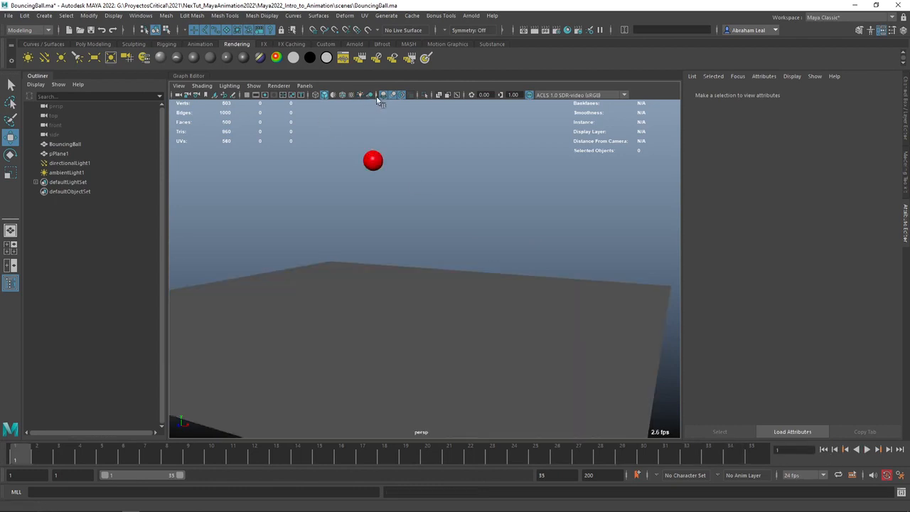
pyautogui.keyDown('alt'); pyautogui.moveTo(377, 116); pyautogui.dragTo(396, 116); pyautogui.keyUp('alt')
pyautogui.keyDown('alt'); pyautogui.moveTo(397, 116); pyautogui.dragTo(467, 160, button='middle'); pyautogui.keyUp('alt')
pyautogui.keyDown('alt'); pyautogui.moveTo(467, 161); pyautogui.dragTo(364, 239, button='right'); pyautogui.keyUp('alt')
# - Group the BouncingBall object and hide the group
pyautogui.click(107, 144)
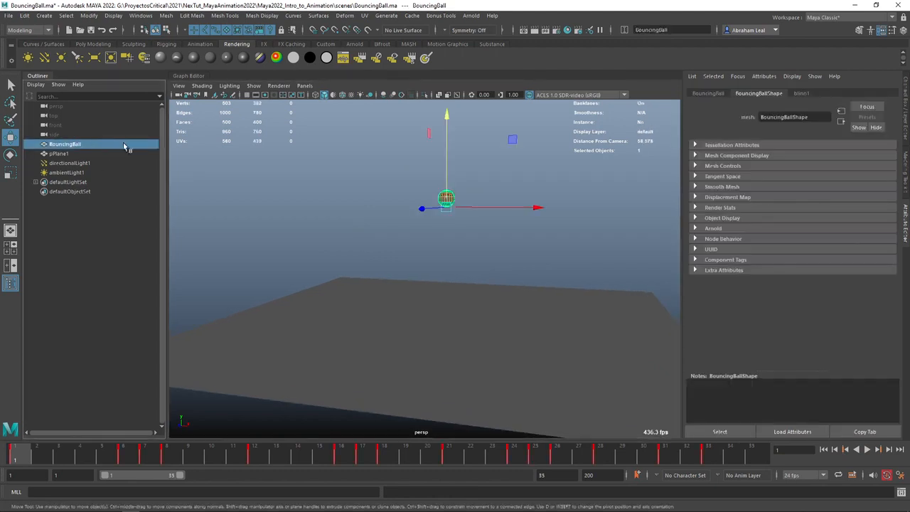
pyautogui.hotkey('ctrl', 'a')
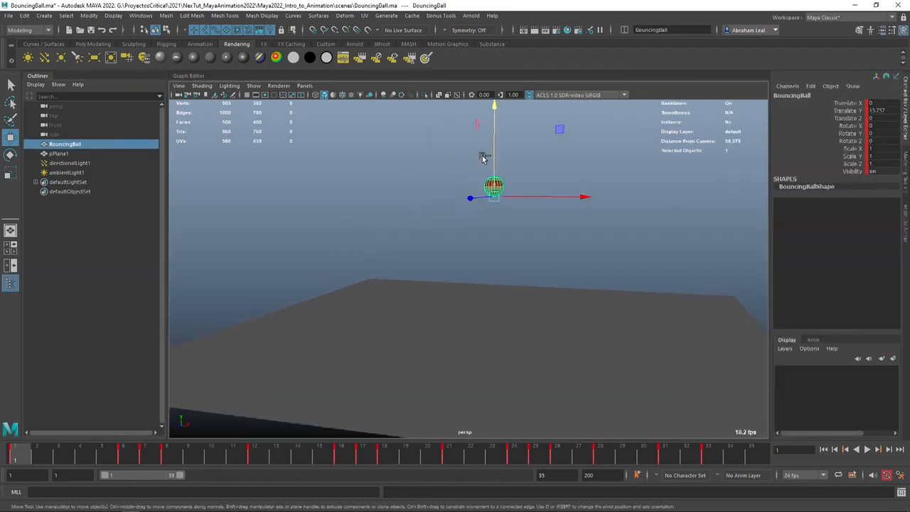
pyautogui.hotkey('ctrl', 'g')
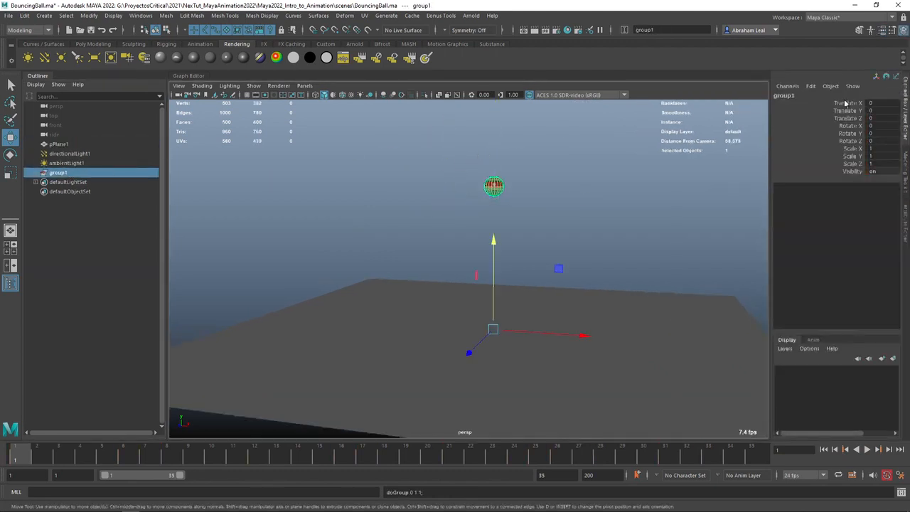
pyautogui.click(98, 174)
pyautogui.press('h')
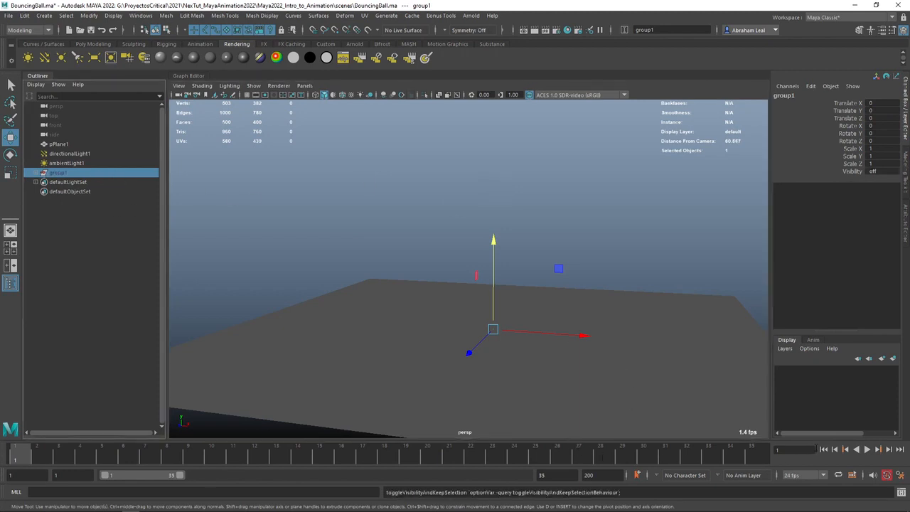
# - Play the scene's animation with the ball hidden, stop it, and return to frame 1
pyautogui.click(866, 450)
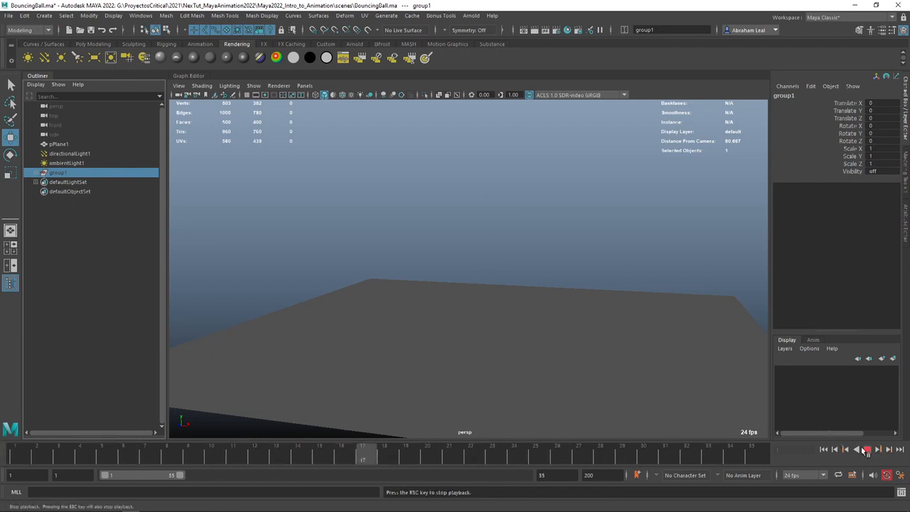
pyautogui.click(868, 450)
pyautogui.click(825, 450)
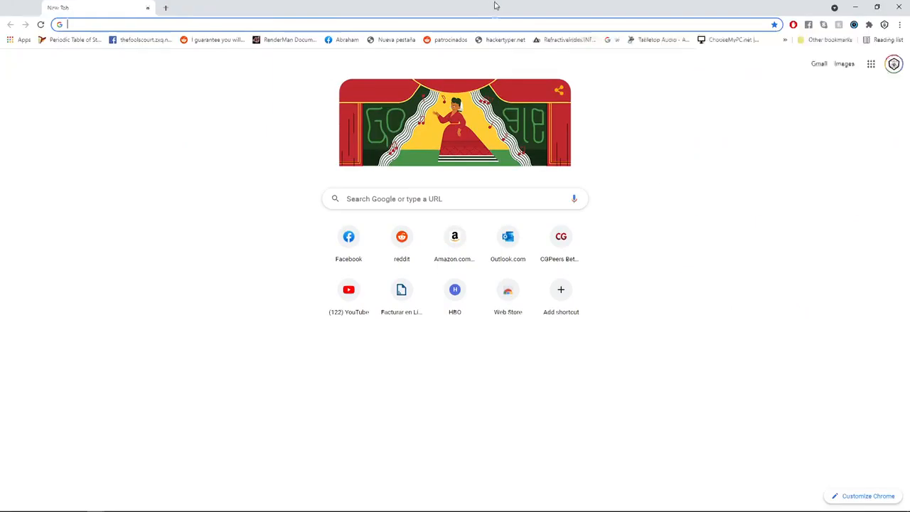
# - Switch to Chrome and search Google for "bowling ball bounce"
pyautogui.click(493, 27)
pyautogui.write('bowil')
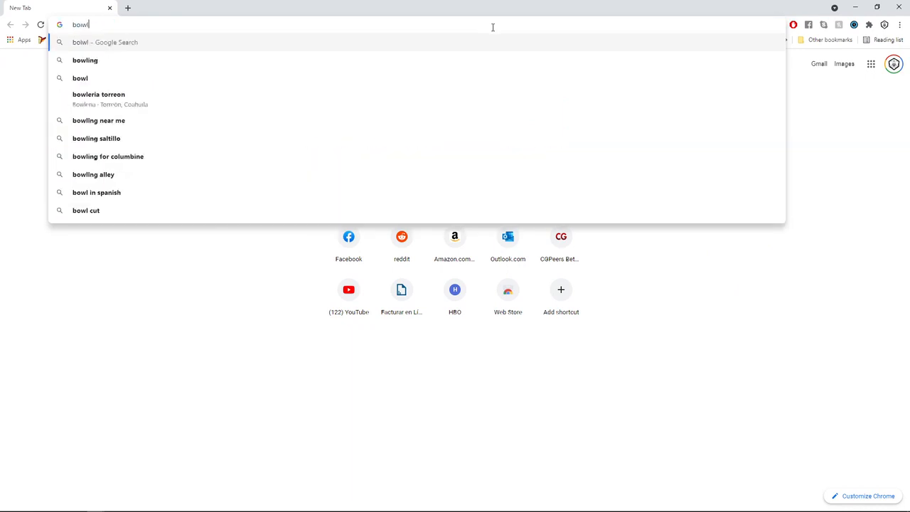
pyautogui.press('BackSpace')
pyautogui.press('BackSpace')
pyautogui.write('ling ball boun')
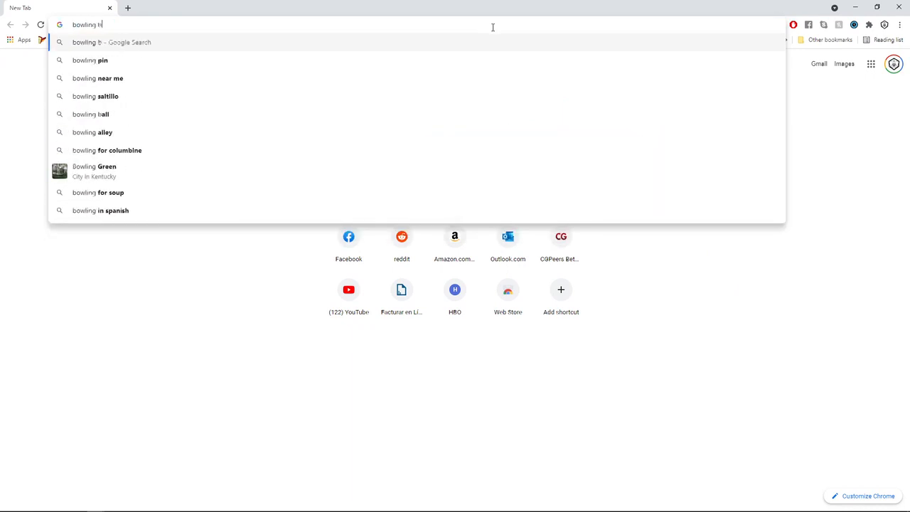
pyautogui.press('Return')
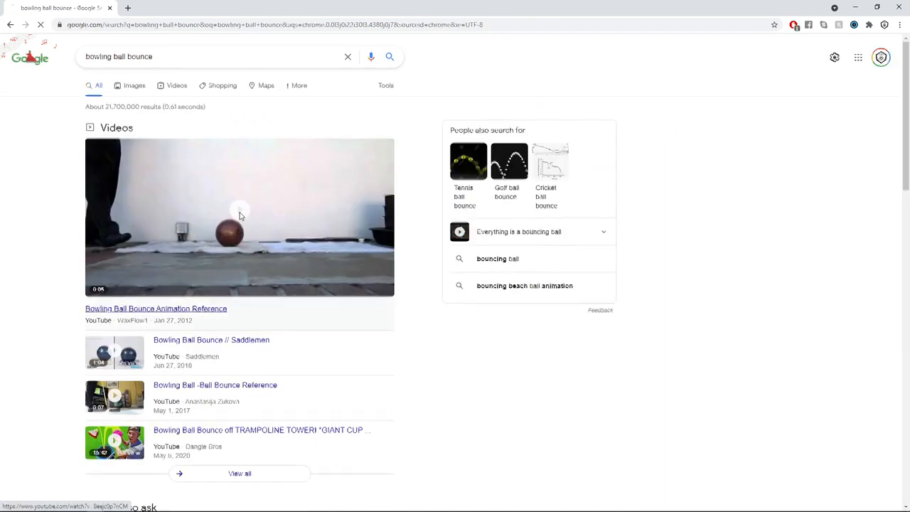
# - Watch the muted "Bowling Ball Bounce Animation Reference" video several times to study the bounce, and pause it
pyautogui.click(243, 208)
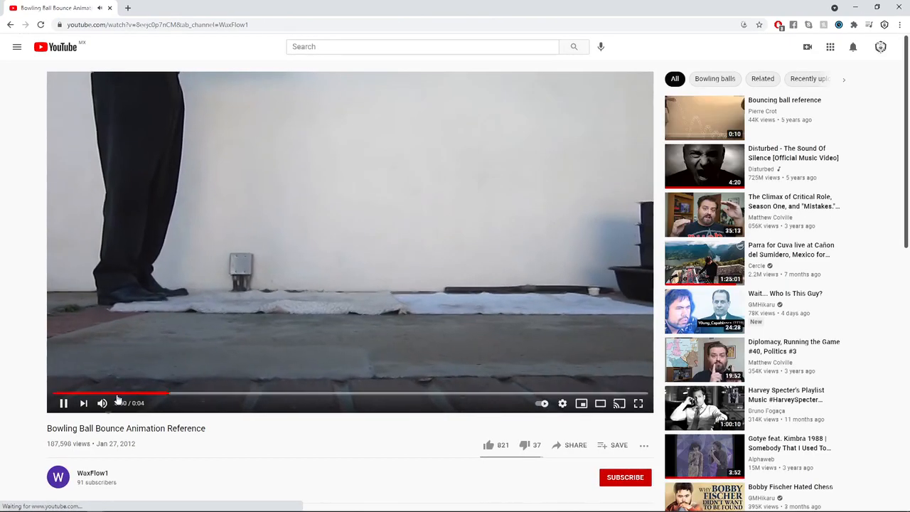
pyautogui.click(103, 404)
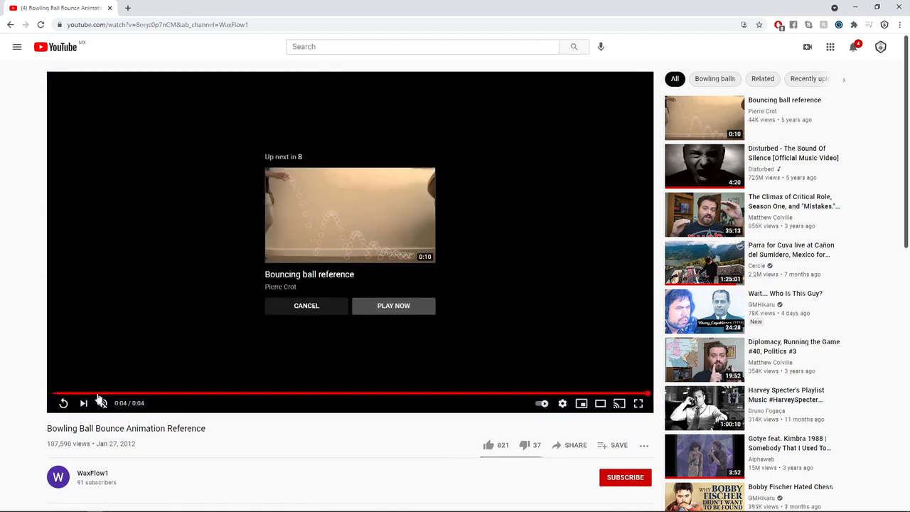
pyautogui.click(64, 403)
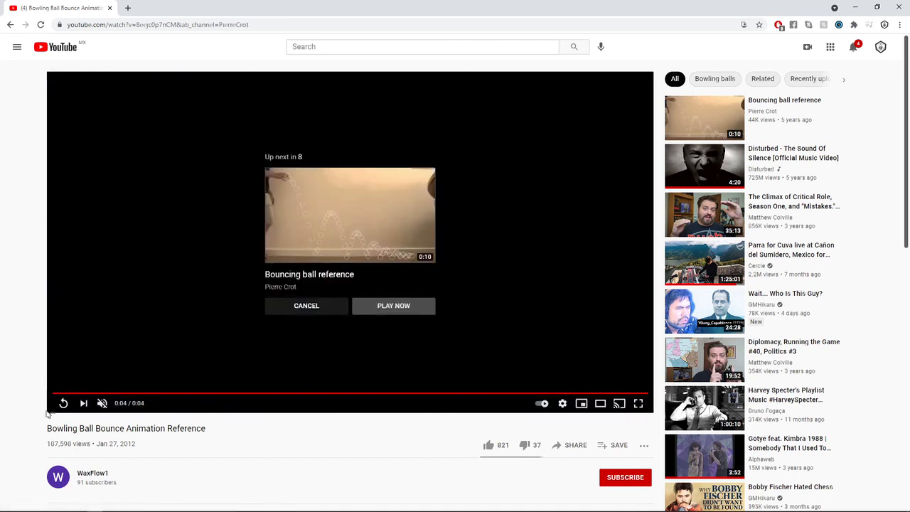
pyautogui.click(64, 403)
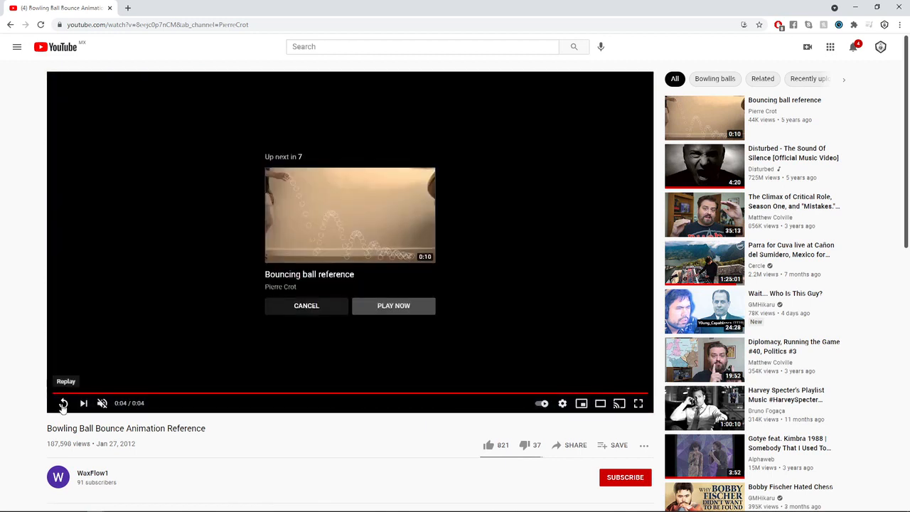
pyautogui.click(64, 403)
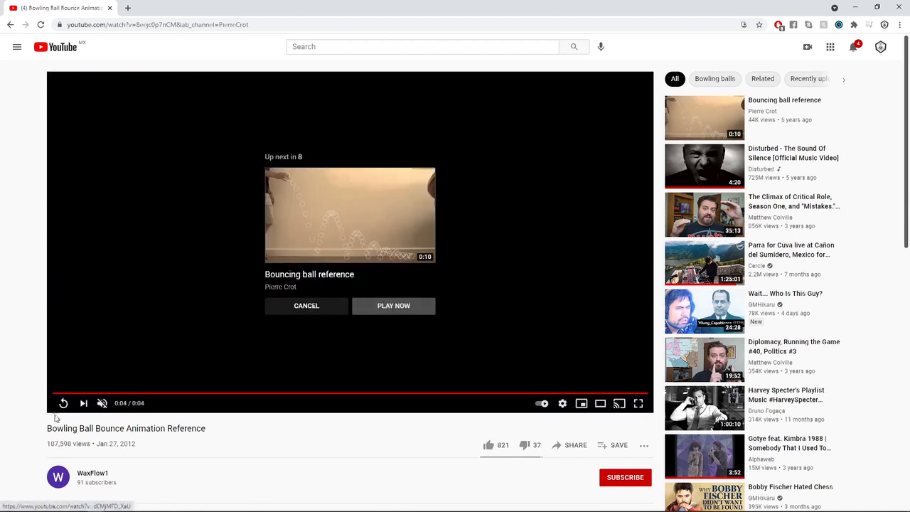
pyautogui.click(60, 404)
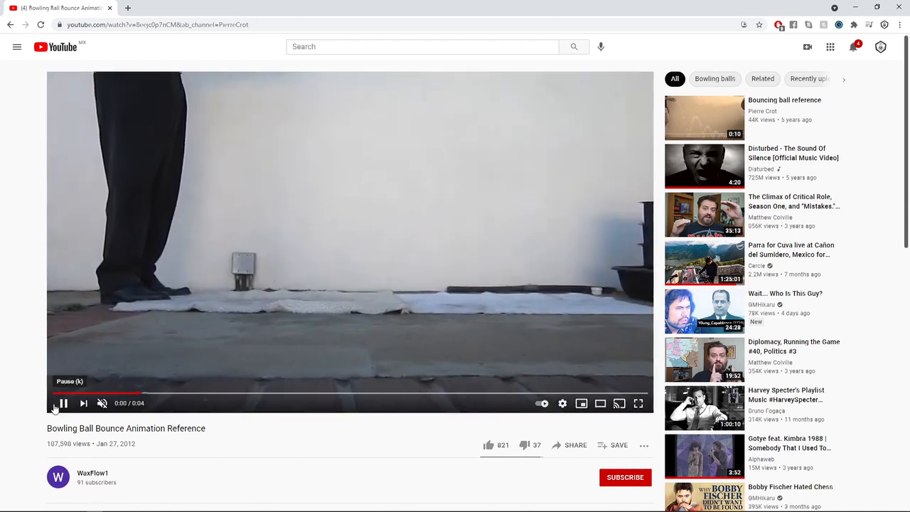
pyautogui.click(56, 406)
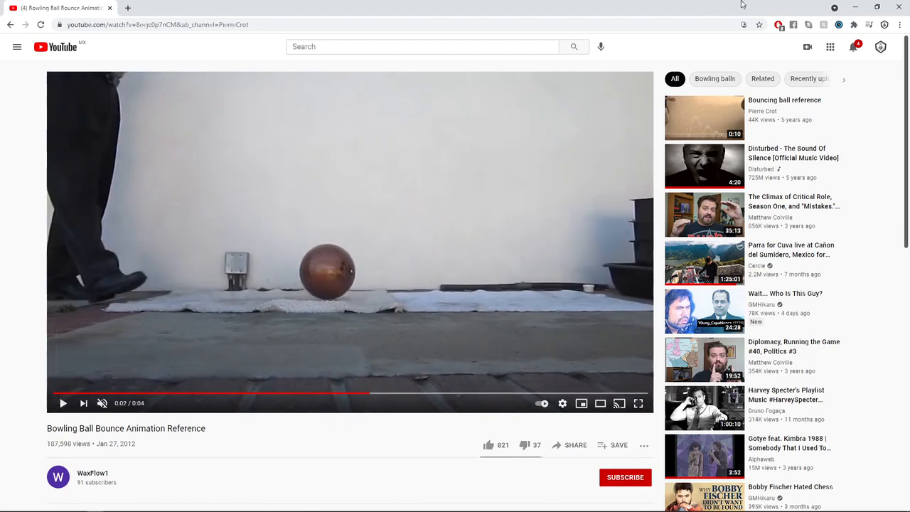
# - Minimize the browser to return to Maya and create a polygon sphere at the origin
pyautogui.click(856, 7)
pyautogui.click(250, 147)
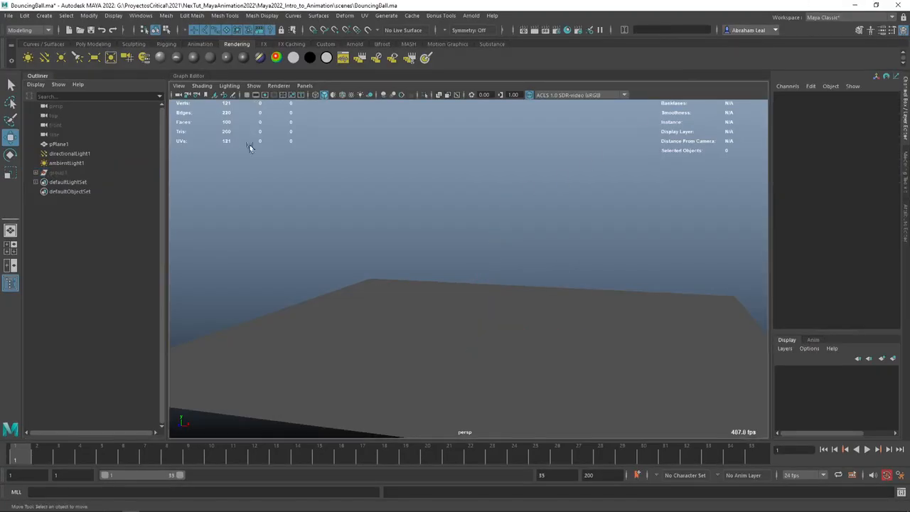
pyautogui.click(93, 44)
pyautogui.click(29, 59)
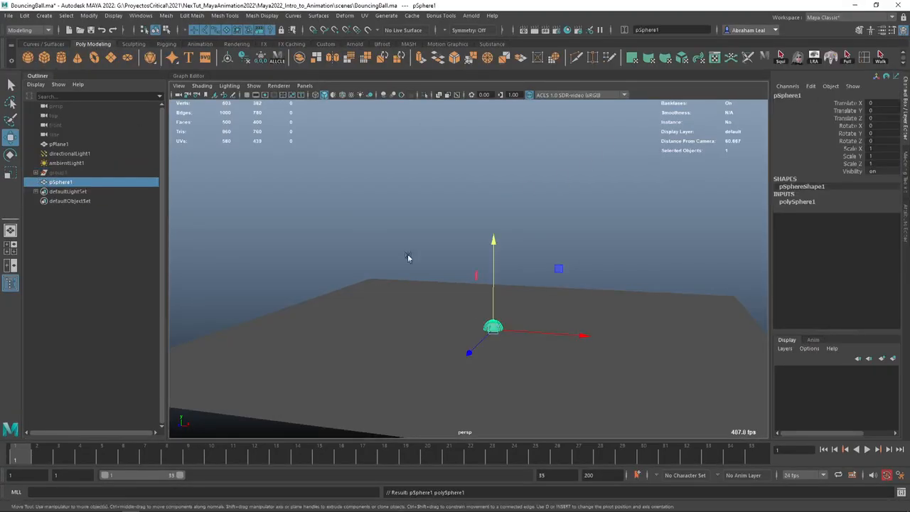
# - Scale the new sphere uniformly to about 1.66 and raise it to about 1.79 in Y
pyautogui.press('r')
pyautogui.moveTo(496, 331); pyautogui.dragTo(452, 302)
pyautogui.press('w')
pyautogui.press('r')
pyautogui.press('w')
pyautogui.keyDown('alt'); pyautogui.moveTo(452, 302); pyautogui.dragTo(499, 310, button='right'); pyautogui.keyUp('alt')
pyautogui.keyDown('alt'); pyautogui.moveTo(498, 309); pyautogui.dragTo(521, 300); pyautogui.keyUp('alt')
# - In the front view with the grid shown, snap the sphere's pivot to its lowest vertex
pyautogui.press('space')
pyautogui.scroll(-3, 496, 303)
pyautogui.scroll(4, 491, 305)
pyautogui.press('space')
pyautogui.keyDown('alt'); pyautogui.moveTo(451, 332); pyautogui.dragTo(564, 284, button='middle'); pyautogui.keyUp('alt')
pyautogui.scroll(-1, 363, 215)
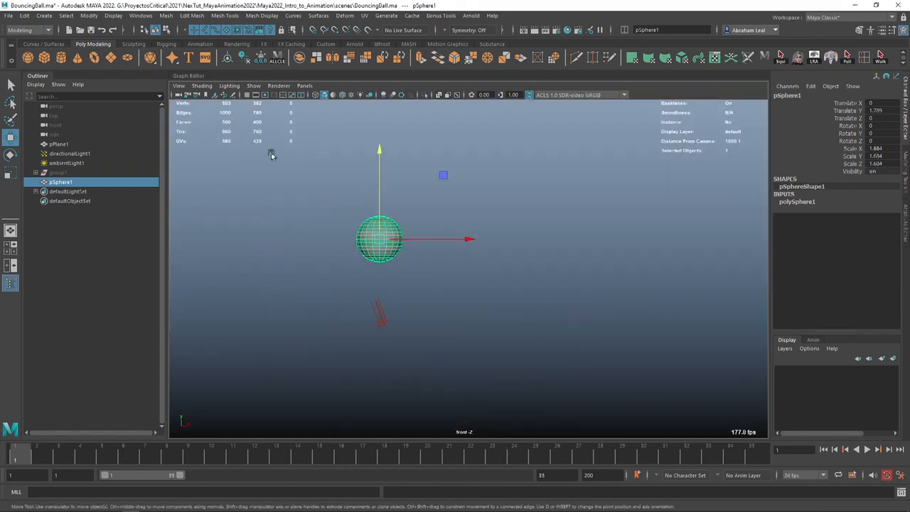
pyautogui.click(248, 96)
pyautogui.keyDown('alt'); pyautogui.moveTo(416, 266); pyautogui.dragTo(448, 280, button='middle'); pyautogui.keyUp('alt')
pyautogui.keyDown('alt'); pyautogui.moveTo(448, 280); pyautogui.dragTo(485, 261, button='right'); pyautogui.keyUp('alt')
pyautogui.keyDown('alt'); pyautogui.moveTo(485, 261); pyautogui.dragTo(513, 254, button='middle'); pyautogui.keyUp('alt')
pyautogui.press('d')
pyautogui.press('v')
pyautogui.moveTo(400, 155); pyautogui.dragTo(403, 282)
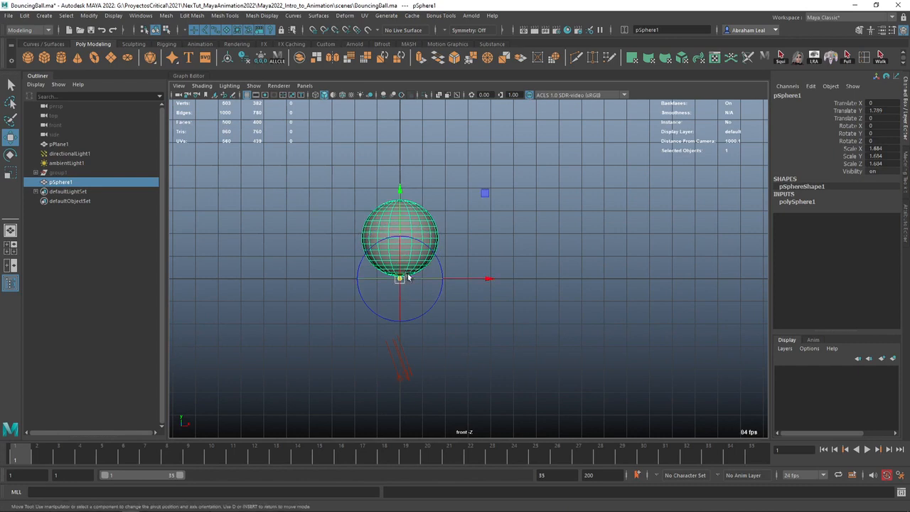
pyautogui.moveTo(399, 200); pyautogui.dragTo(404, 284)
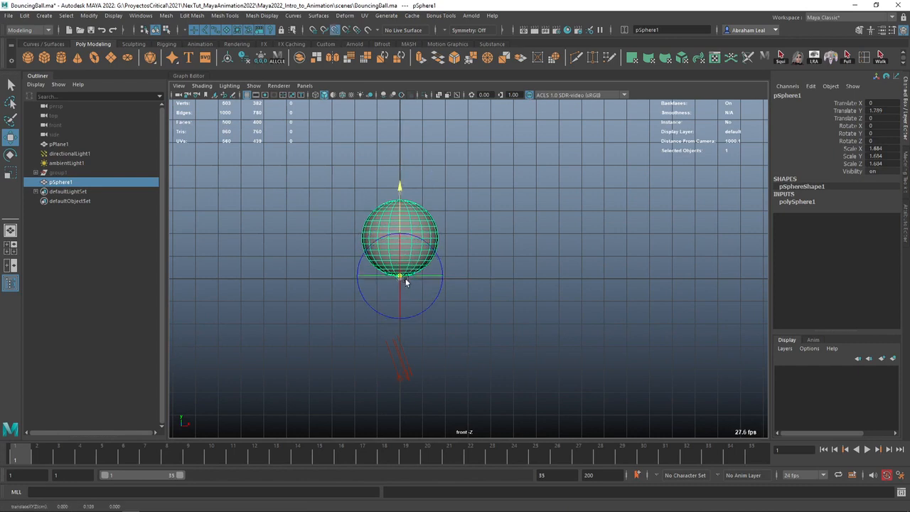
# - Snap the sphere down so its base rests on the ground grid line, and freeze its transformations
pyautogui.scroll(6, 405, 281)
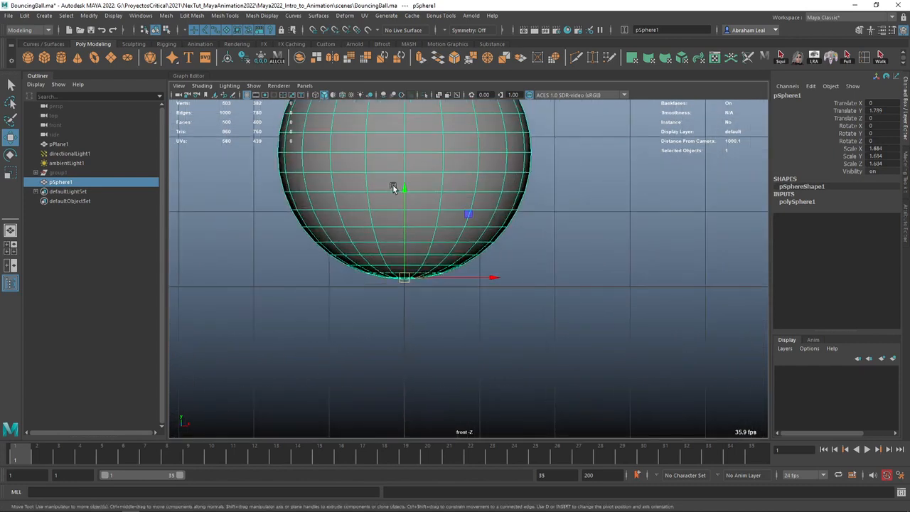
pyautogui.moveTo(405, 189); pyautogui.dragTo(402, 293)
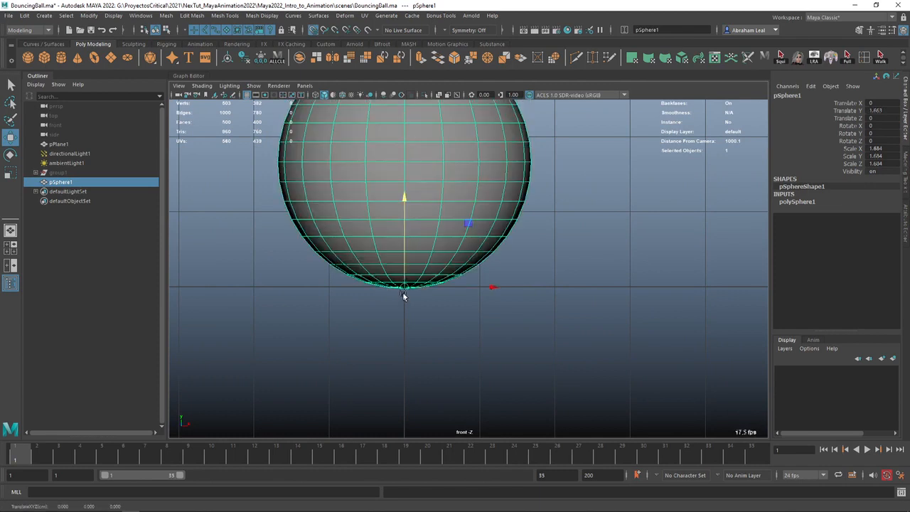
pyautogui.click(259, 61)
pyautogui.scroll(-5, 582, 232)
pyautogui.click(539, 223)
pyautogui.click(465, 212)
# - In the perspective view, delete three sphere faces in a triangular layout to open the bowling ball's finger holes, and preview the smoothed mesh
pyautogui.press('space')
pyautogui.moveTo(464, 212); pyautogui.dragTo(466, 177)
pyautogui.scroll(-6, 476, 269)
pyautogui.keyDown('alt'); pyautogui.moveTo(472, 234); pyautogui.dragTo(409, 289); pyautogui.keyUp('alt')
pyautogui.scroll(6, 476, 269)
pyautogui.scroll(5, 488, 266)
pyautogui.keyDown('alt'); pyautogui.moveTo(408, 289); pyautogui.dragTo(513, 236, button='middle'); pyautogui.keyUp('alt')
pyautogui.scroll(3, 513, 236)
pyautogui.moveTo(466, 222); pyautogui.dragTo(465, 242, button='right')
pyautogui.click(453, 211)
pyautogui.keyDown('shift'); pyautogui.click(518, 207); pyautogui.keyUp('shift')
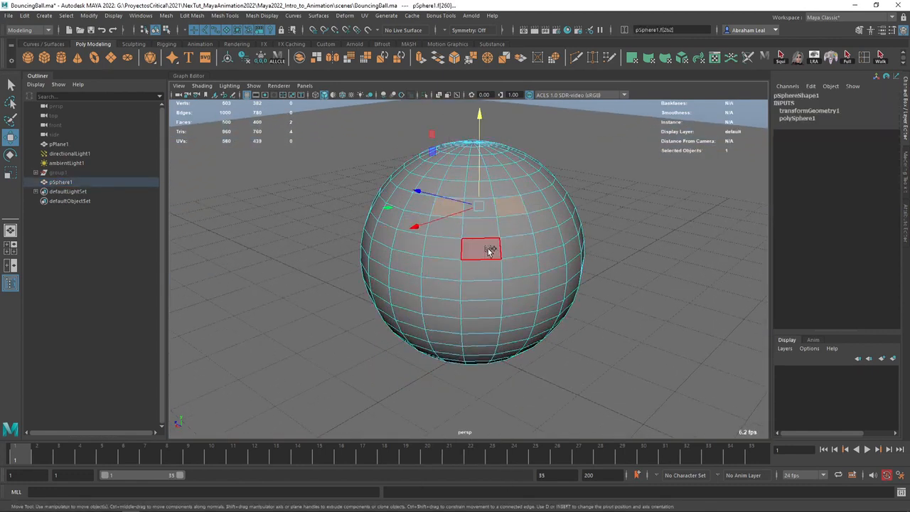
pyautogui.press('Delete')
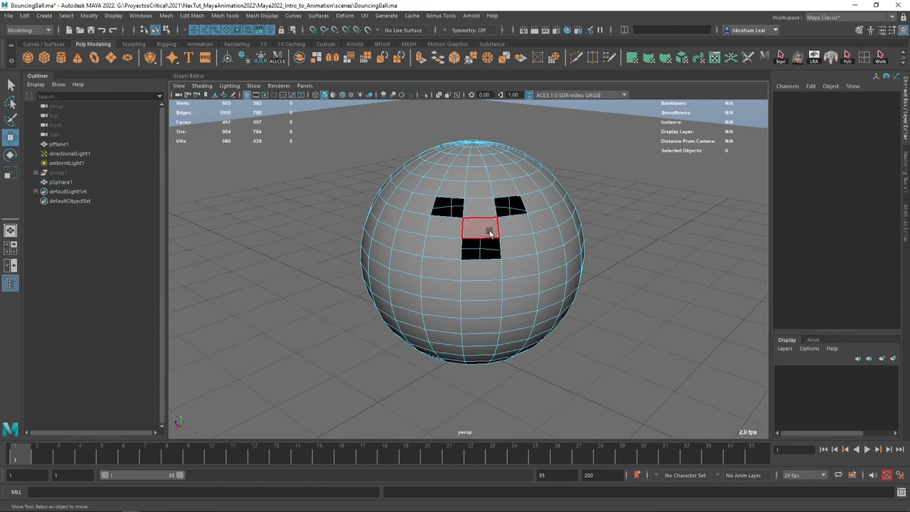
pyautogui.press('3')
pyautogui.moveTo(485, 204); pyautogui.dragTo(573, 160, button='right')
pyautogui.keyDown('alt'); pyautogui.moveTo(534, 164); pyautogui.dragTo(579, 156); pyautogui.keyUp('alt')
pyautogui.press('1')
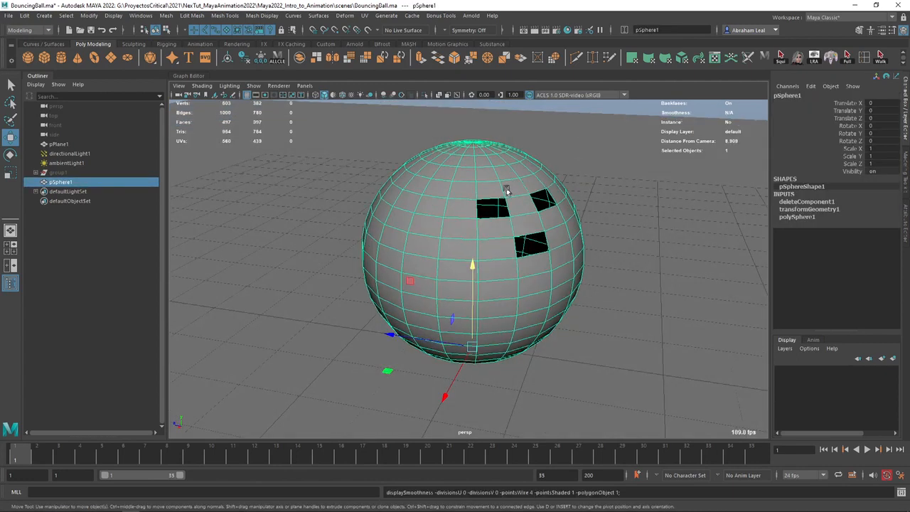
# - Extrude the border edges of the three openings inward with a Local Translate Z of -0.187, and fill the open bottoms
pyautogui.keyDown('alt'); pyautogui.moveTo(524, 185); pyautogui.dragTo(472, 227, button='middle'); pyautogui.keyUp('alt')
pyautogui.scroll(4, 472, 227)
pyautogui.moveTo(472, 226); pyautogui.dragTo(470, 171, button='right')
pyautogui.click(473, 175)
pyautogui.keyDown('shift'); pyautogui.click(569, 167); pyautogui.keyUp('shift')
pyautogui.hotkey('ctrl', 'e')
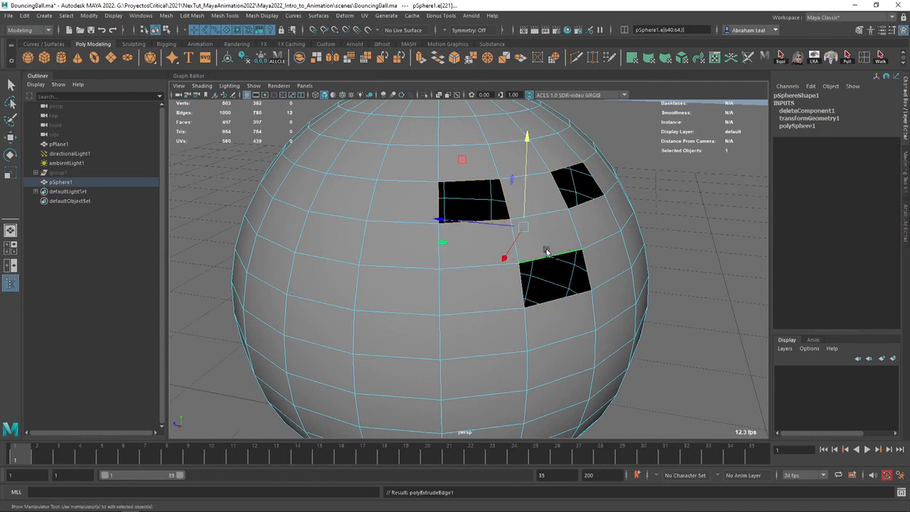
pyautogui.keyDown('alt'); pyautogui.moveTo(604, 214); pyautogui.dragTo(671, 217); pyautogui.keyUp('alt')
pyautogui.keyDown('alt'); pyautogui.moveTo(672, 217); pyautogui.dragTo(546, 219, button='middle'); pyautogui.keyUp('alt')
pyautogui.moveTo(507, 294); pyautogui.dragTo(488, 288)
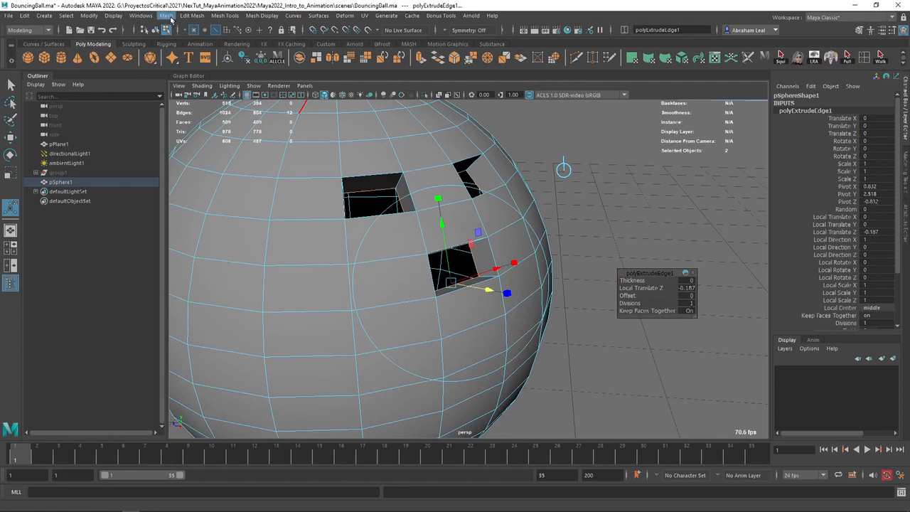
pyautogui.click(170, 17)
pyautogui.click(195, 81)
# - Bevel the bottom faces of the three finger holes with one segment and a reduced fraction
pyautogui.moveTo(376, 180); pyautogui.dragTo(384, 197, button='right')
pyautogui.click(385, 205)
pyautogui.keyDown('shift'); pyautogui.click(466, 185); pyautogui.keyUp('shift')
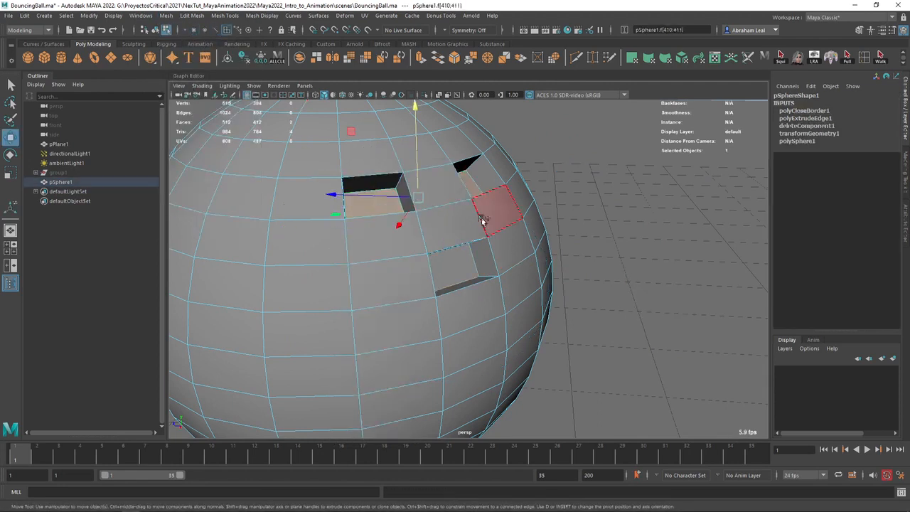
pyautogui.keyDown('shift'); pyautogui.click(463, 272); pyautogui.keyUp('shift')
pyautogui.click(456, 58)
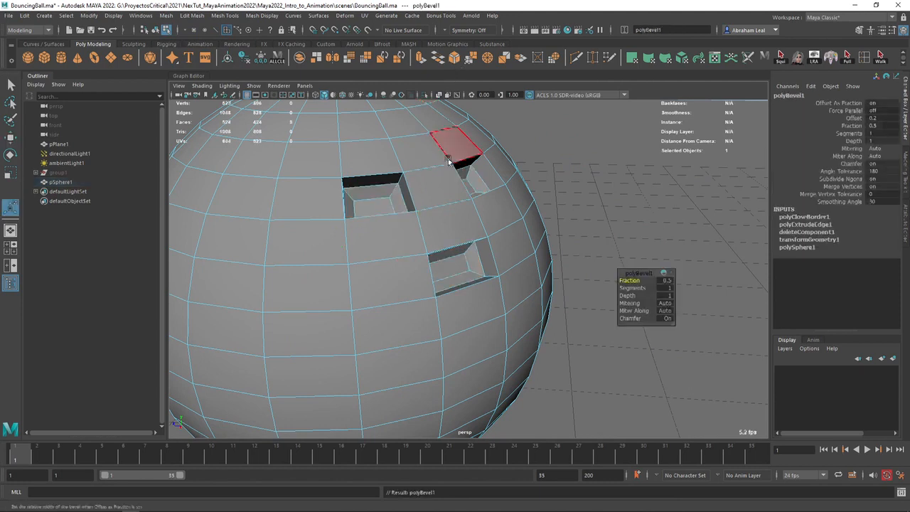
pyautogui.moveTo(623, 281); pyautogui.dragTo(610, 276)
# - Inspect the shape of the finger holes in smooth mesh preview, and return to the unsmoothed display
pyautogui.press('3')
pyautogui.moveTo(400, 167); pyautogui.dragTo(441, 152, button='right')
pyautogui.scroll(-3, 487, 155)
pyautogui.click(494, 108)
pyautogui.keyDown('alt'); pyautogui.moveTo(484, 149); pyautogui.dragTo(459, 154); pyautogui.keyUp('alt')
pyautogui.click(420, 222)
pyautogui.press('1')
# - Select the wall faces of the single lower finger hole, scale them narrower horizontally, and preview the smoothed mesh
pyautogui.moveTo(434, 236)
pyautogui.keyDown('alt'); pyautogui.mouseDown()
pyautogui.moveTo(447, 240)
pyautogui.moveTo(436, 223)
pyautogui.mouseUp(); pyautogui.keyUp('alt')
pyautogui.scroll(3, 447, 240)
pyautogui.moveTo(435, 224); pyautogui.dragTo(432, 243, button='right')
pyautogui.keyDown('alt'); pyautogui.moveTo(432, 242); pyautogui.dragTo(396, 268); pyautogui.keyUp('alt')
pyautogui.scroll(3, 397, 268)
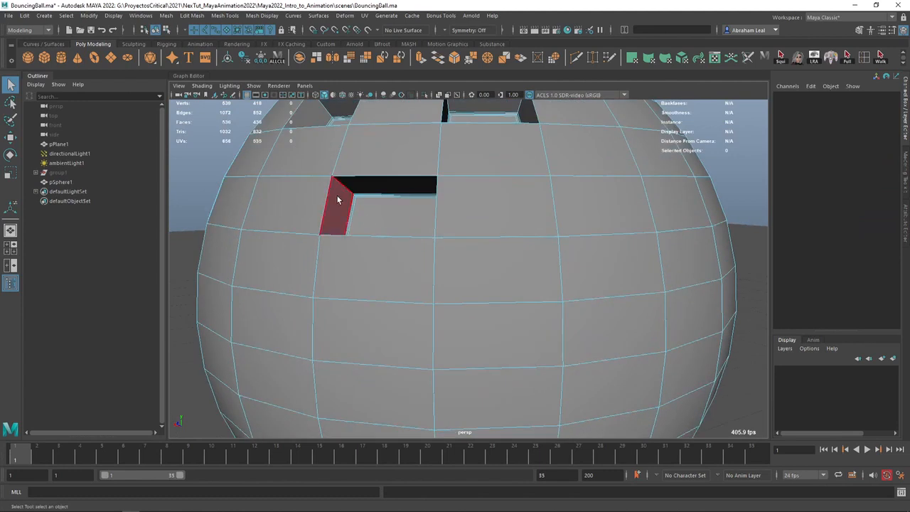
pyautogui.click(338, 200)
pyautogui.keyDown('shift'); pyautogui.doubleClick(357, 188); pyautogui.keyUp('shift')
pyautogui.keyDown('alt'); pyautogui.moveTo(385, 207); pyautogui.dragTo(509, 265); pyautogui.keyUp('alt')
pyautogui.press('r')
pyautogui.keyDown('alt'); pyautogui.moveTo(473, 311); pyautogui.dragTo(387, 253); pyautogui.keyUp('alt')
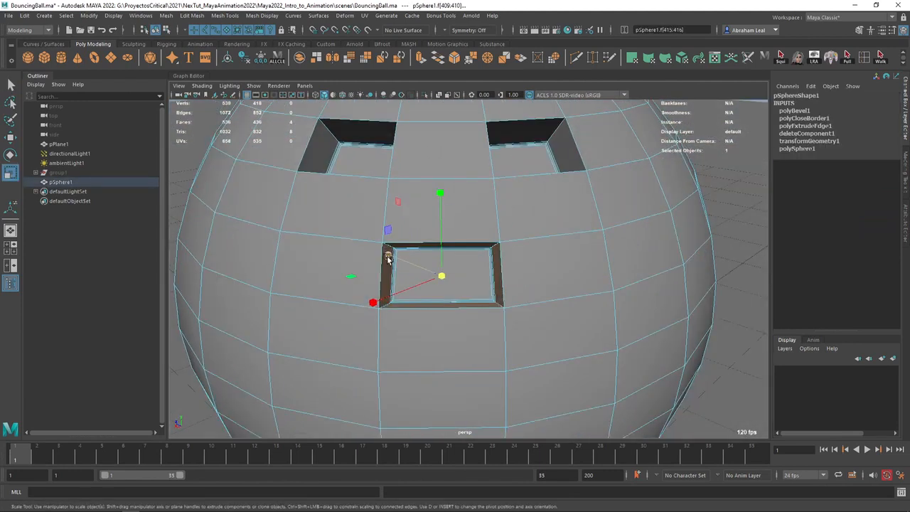
pyautogui.click(387, 258)
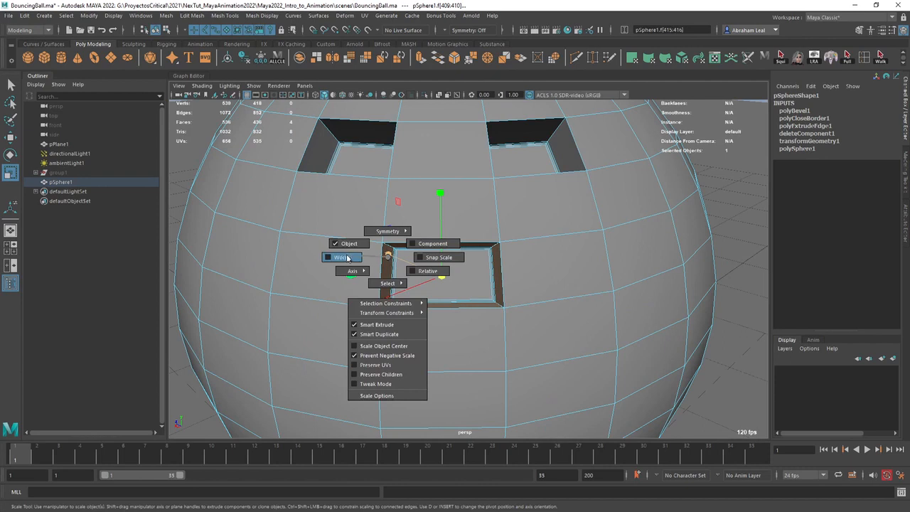
pyautogui.click(427, 244)
pyautogui.click(355, 275)
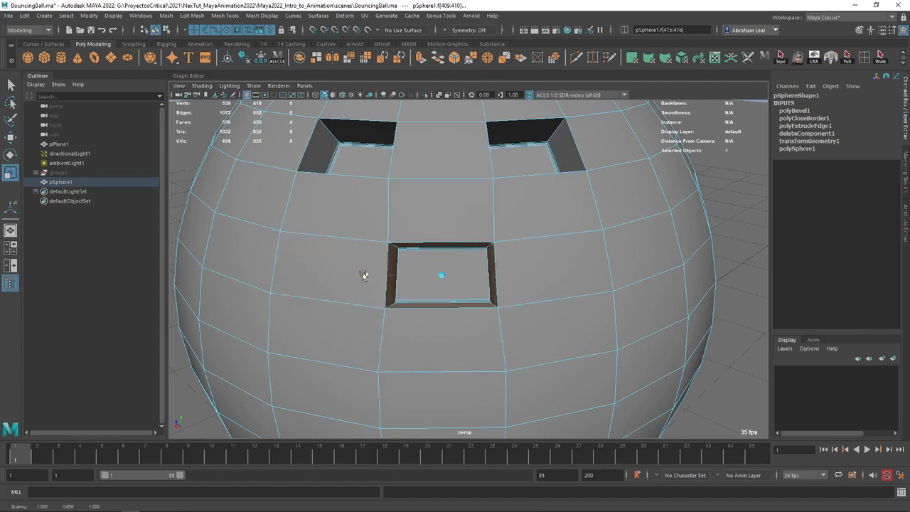
pyautogui.press('3')
pyautogui.moveTo(366, 275); pyautogui.dragTo(384, 275)
# - Narrow one of the two upper finger holes by scaling its ring of wall faces inward in smooth preview
pyautogui.moveTo(438, 233); pyautogui.dragTo(514, 182, button='right')
pyautogui.scroll(-6, 515, 182)
pyautogui.click(566, 154)
pyautogui.keyDown('alt'); pyautogui.moveTo(514, 182); pyautogui.dragTo(469, 229); pyautogui.keyUp('alt')
pyautogui.scroll(2, 468, 229)
pyautogui.click(462, 190)
pyautogui.scroll(4, 427, 185)
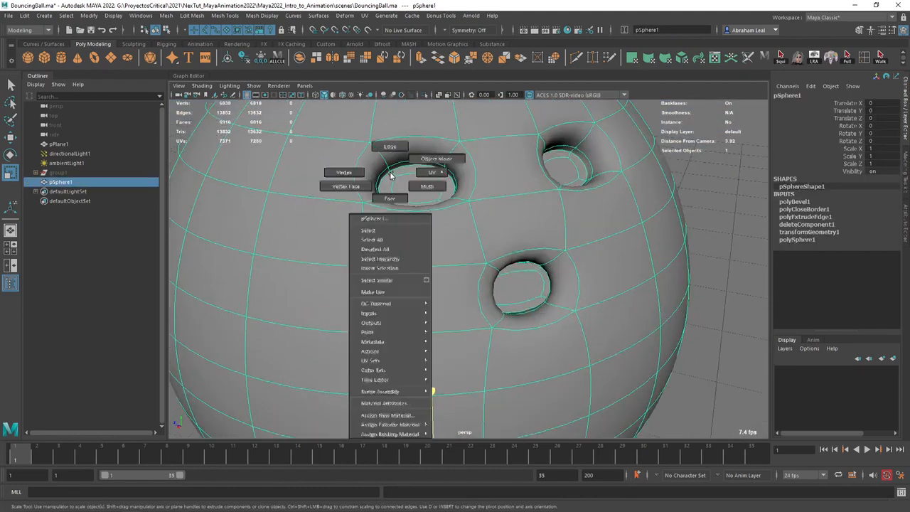
pyautogui.press('F11')
pyautogui.click(392, 155)
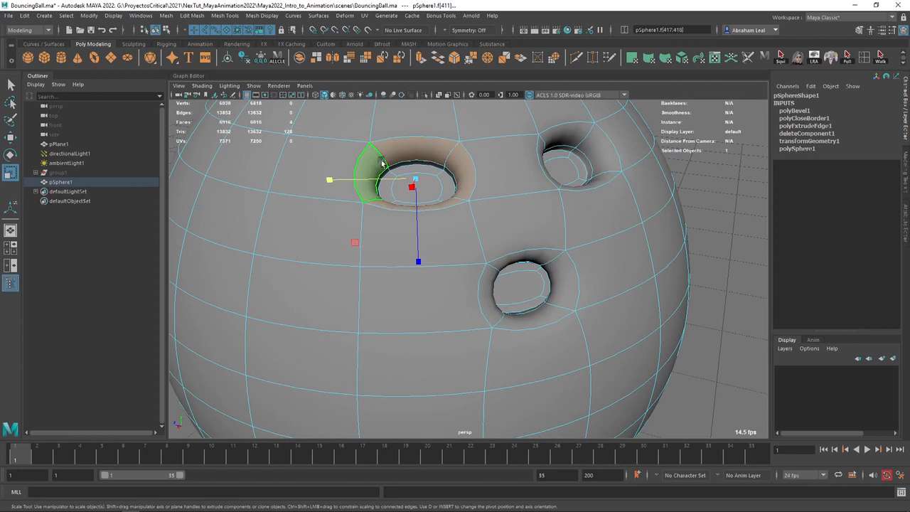
pyautogui.click(391, 154)
pyautogui.click(427, 139)
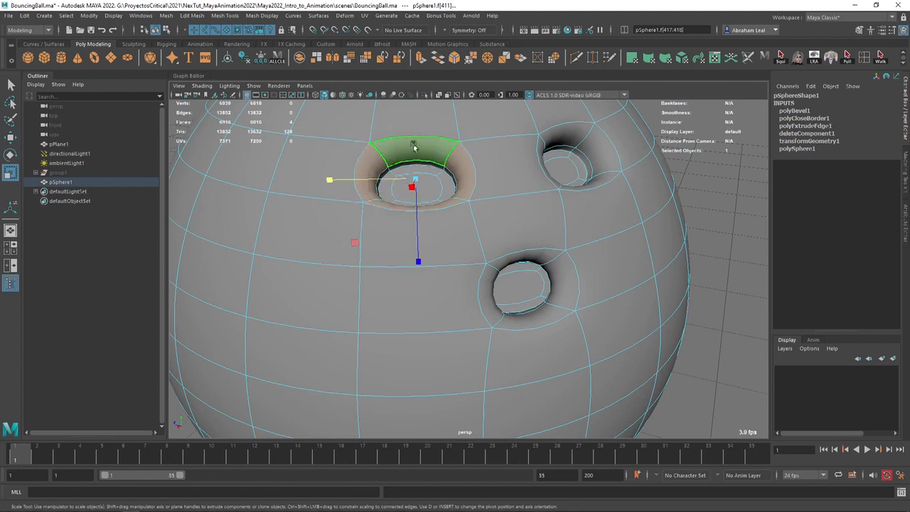
pyautogui.moveTo(332, 180); pyautogui.dragTo(360, 177)
# - Select the wall faces of the remaining upper finger hole, return to object mode, and check the ball's overall shape
pyautogui.keyDown('alt'); pyautogui.moveTo(502, 191); pyautogui.dragTo(491, 167); pyautogui.keyUp('alt')
pyautogui.click(437, 169)
pyautogui.keyDown('shift'); pyautogui.doubleClick(479, 144); pyautogui.keyUp('shift')
pyautogui.scroll(-4, 447, 176)
pyautogui.moveTo(491, 166); pyautogui.dragTo(544, 147, button='right')
pyautogui.scroll(-5, 560, 138)
pyautogui.click(595, 109)
pyautogui.keyDown('alt'); pyautogui.moveTo(510, 192); pyautogui.dragTo(490, 222); pyautogui.keyUp('alt')
pyautogui.scroll(-5, 447, 201)
pyautogui.scroll(6, 447, 201)
# - Assign a new Blinn material to the bowling ball and open the material's attributes
pyautogui.click(486, 218)
pyautogui.moveTo(486, 218); pyautogui.dragTo(487, 457, button='right')
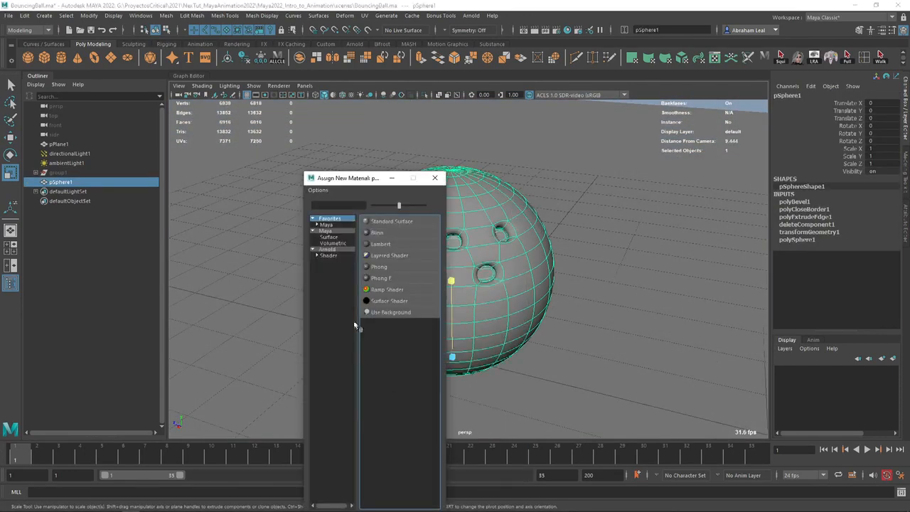
pyautogui.click(377, 233)
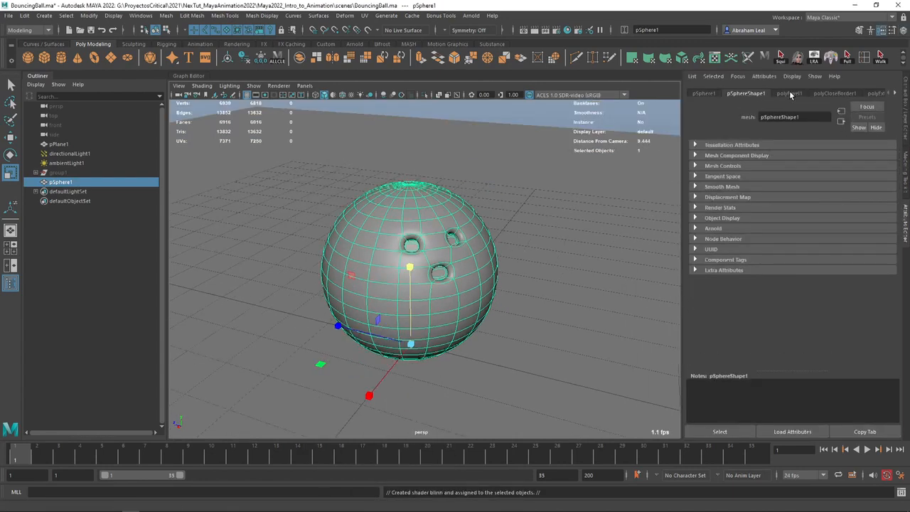
pyautogui.click(788, 94)
pyautogui.click(894, 94)
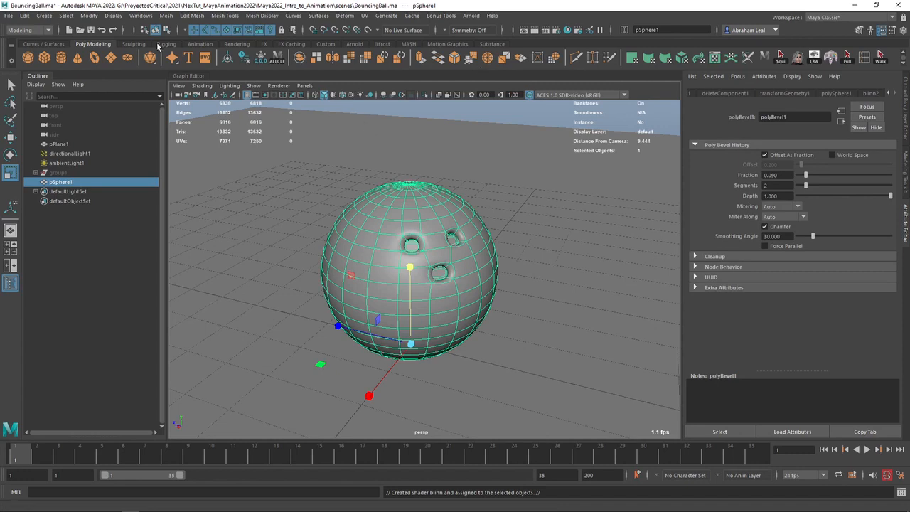
pyautogui.click(782, 95)
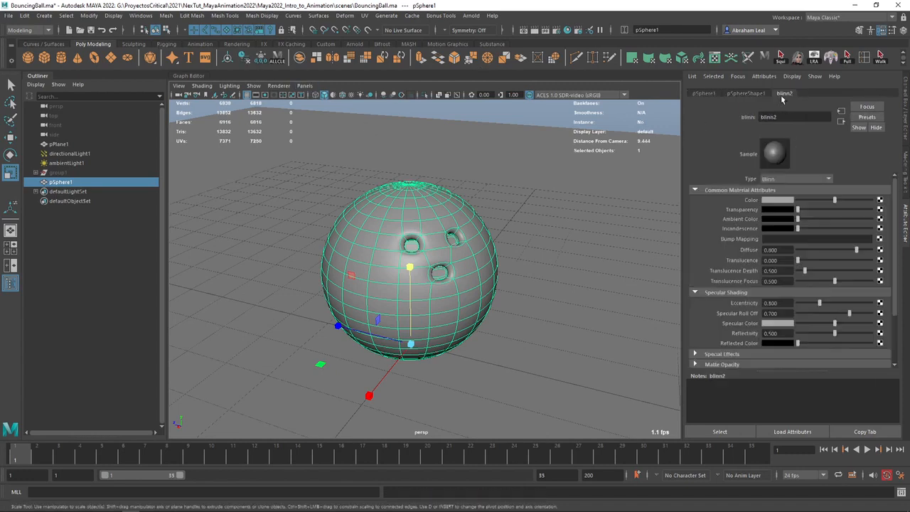
# - Map a Noise texture to the Blinn material's color and bring the ball back into view
pyautogui.click(880, 200)
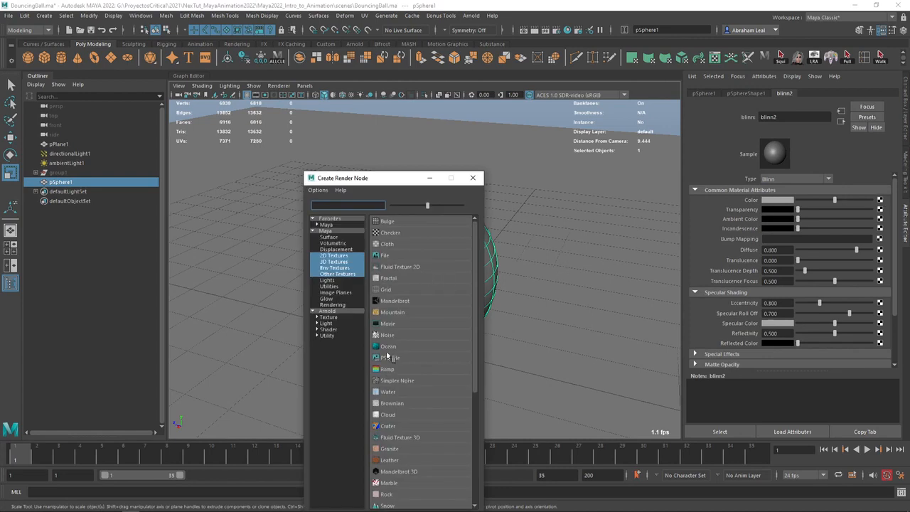
pyautogui.click(384, 336)
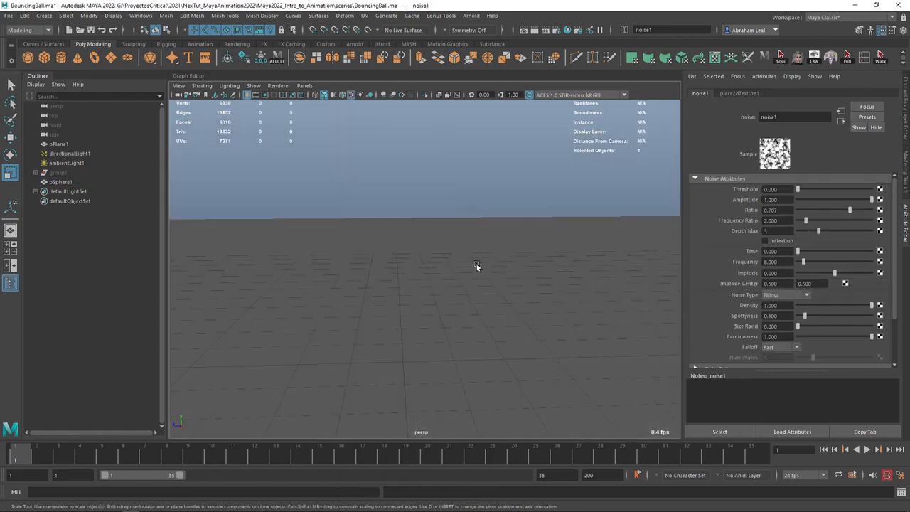
pyautogui.keyDown('alt'); pyautogui.moveTo(477, 265); pyautogui.dragTo(456, 285); pyautogui.keyUp('alt')
pyautogui.moveTo(455, 286)
pyautogui.keyDown('alt'); pyautogui.mouseDown(button='right')
pyautogui.moveTo(500, 310)
pyautogui.moveTo(451, 284)
pyautogui.mouseUp(button='right'); pyautogui.keyUp('alt')
# - Apply a spherical UV projection to the bowling ball and leave the projection manipulator
pyautogui.click(403, 189)
pyautogui.click(364, 15)
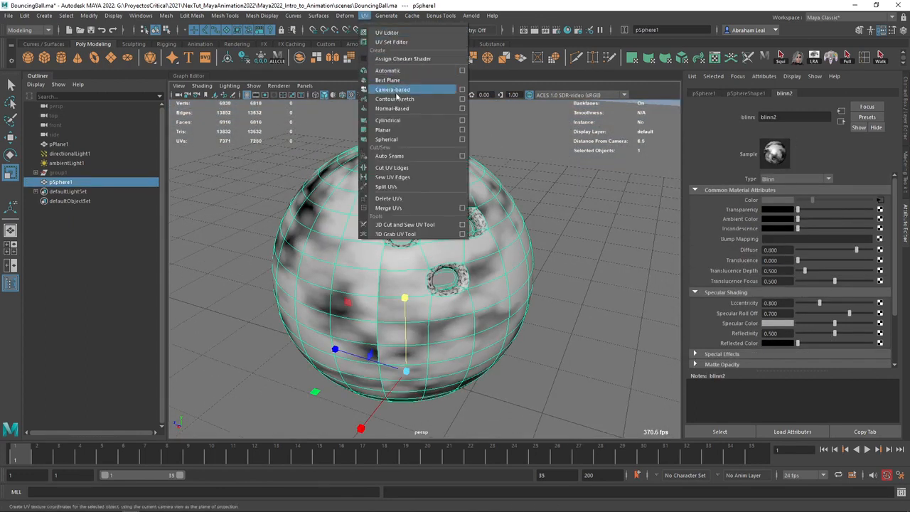
pyautogui.click(388, 138)
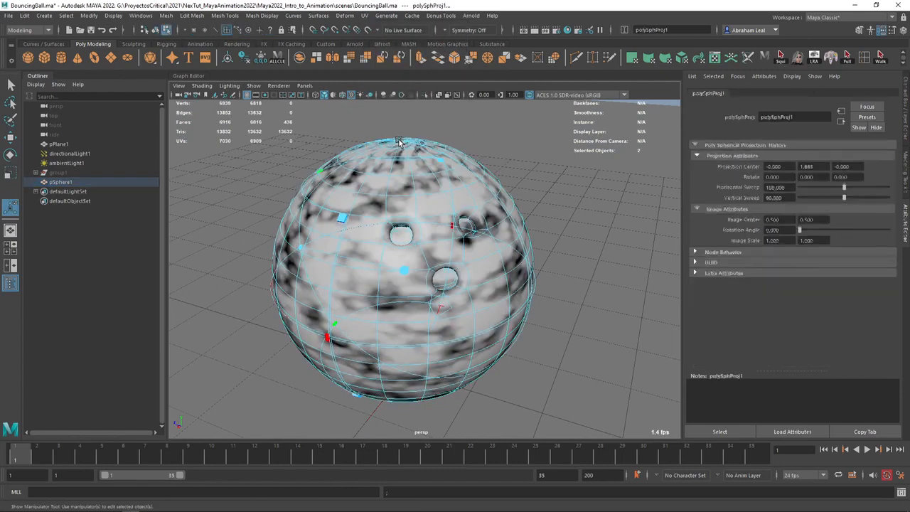
pyautogui.keyDown('alt'); pyautogui.moveTo(498, 207); pyautogui.dragTo(443, 199); pyautogui.keyUp('alt')
pyautogui.press('q')
# - In the noise texture's color balance, set Color Gain to dark green and Color Offset to a near-black green
pyautogui.click(485, 176)
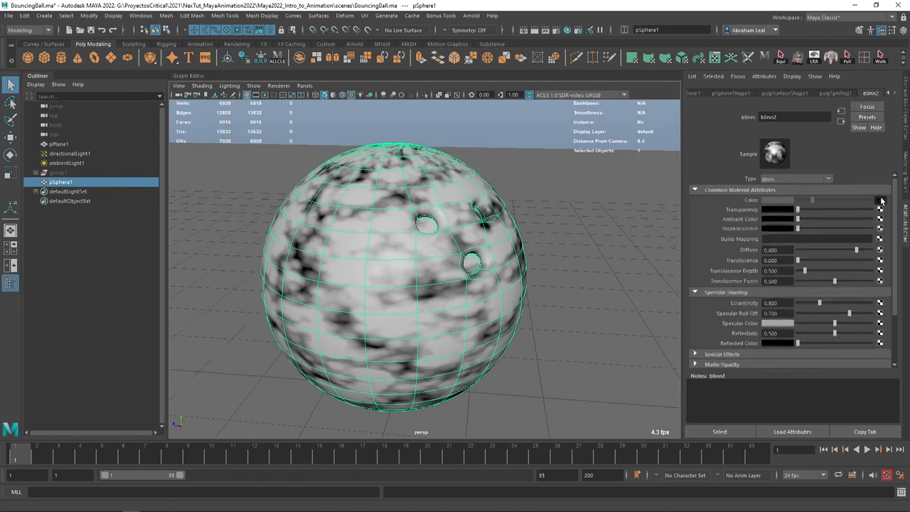
pyautogui.click(881, 200)
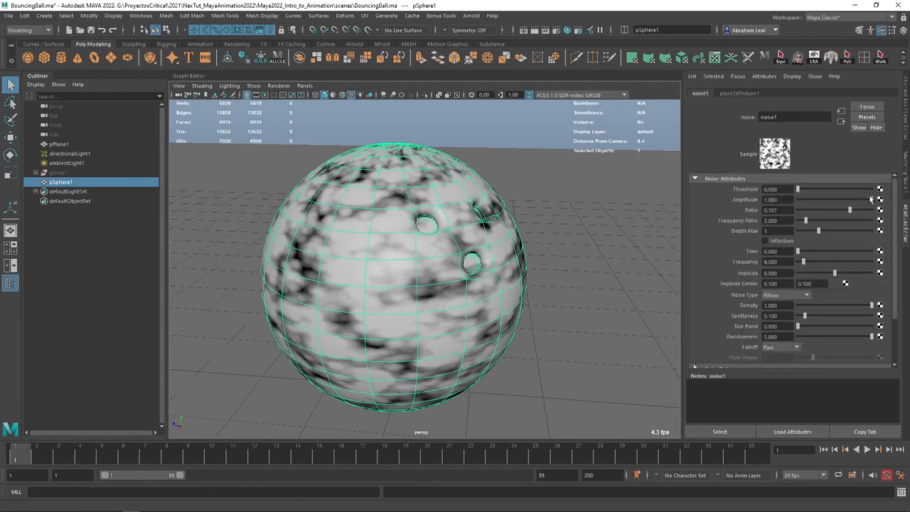
pyautogui.scroll(-2, 867, 200)
pyautogui.click(697, 309)
pyautogui.scroll(-2, 707, 312)
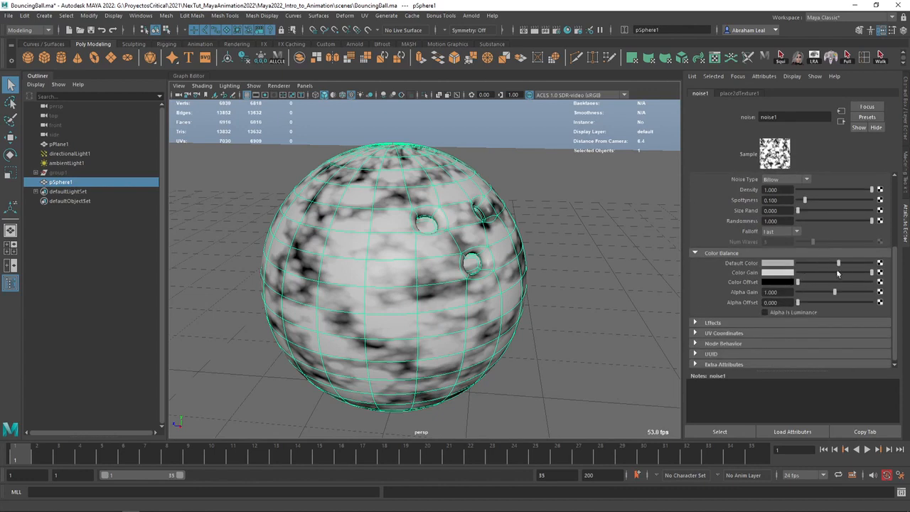
pyautogui.moveTo(813, 276); pyautogui.dragTo(796, 283)
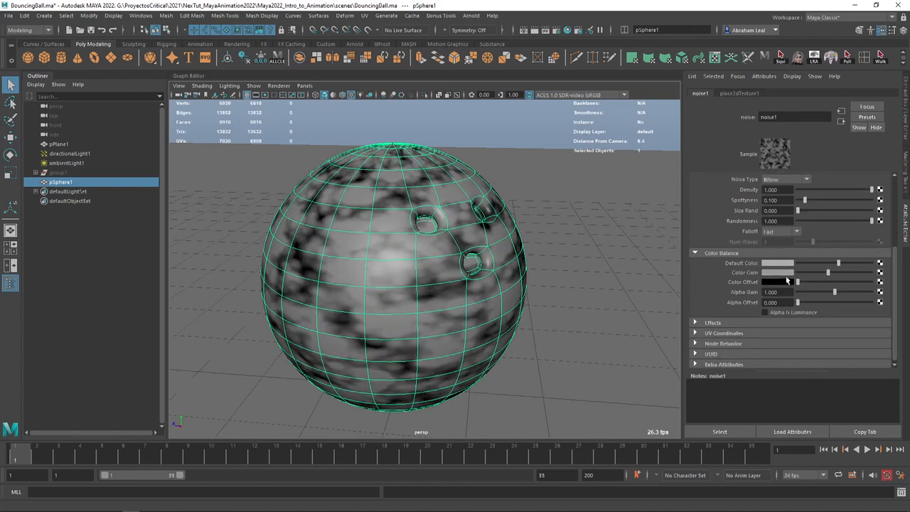
pyautogui.click(771, 273)
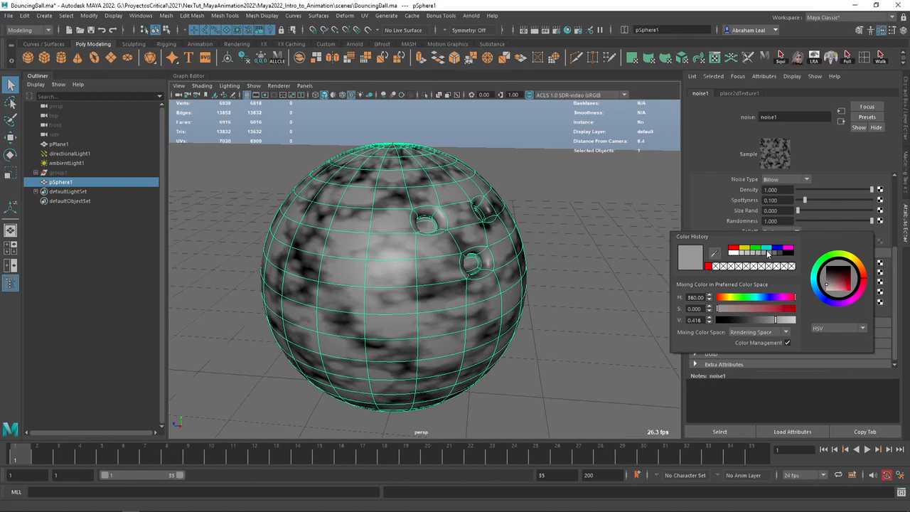
pyautogui.click(755, 248)
pyautogui.moveTo(768, 320); pyautogui.dragTo(755, 323)
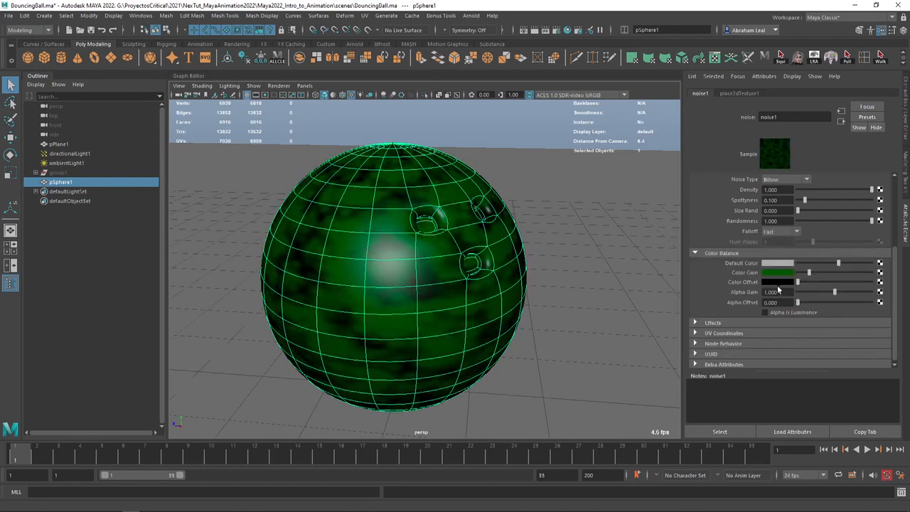
pyautogui.click(778, 285)
pyautogui.moveTo(754, 331); pyautogui.dragTo(737, 329)
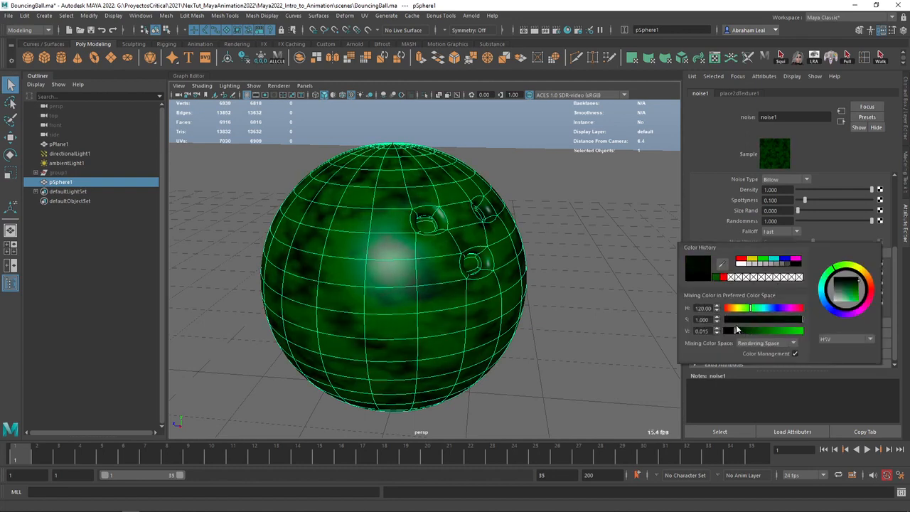
# - Adjust the noise texture to a threshold of about 0.337, amplitude 0.455 and ratio 0.682, and raise its frequency ratio
pyautogui.scroll(4, 789, 212)
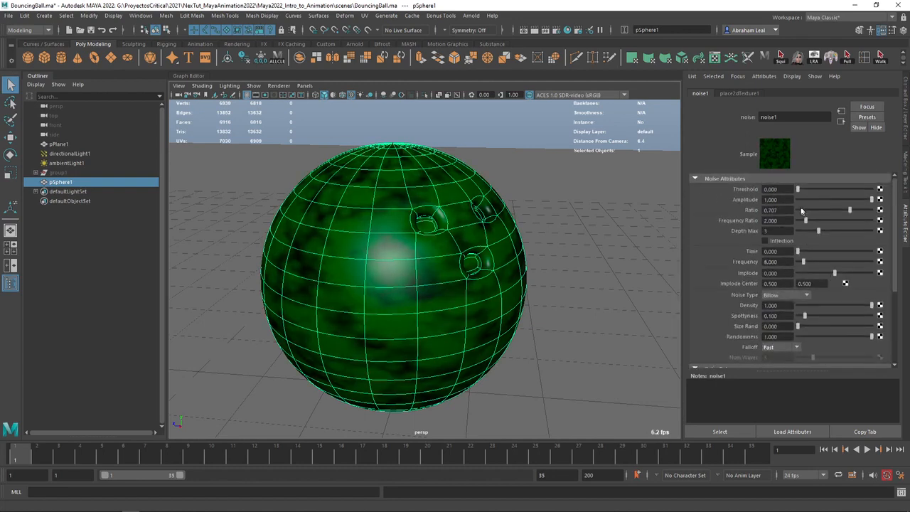
pyautogui.moveTo(801, 190)
pyautogui.mouseDown()
pyautogui.moveTo(838, 201)
pyautogui.moveTo(831, 206)
pyautogui.mouseUp()
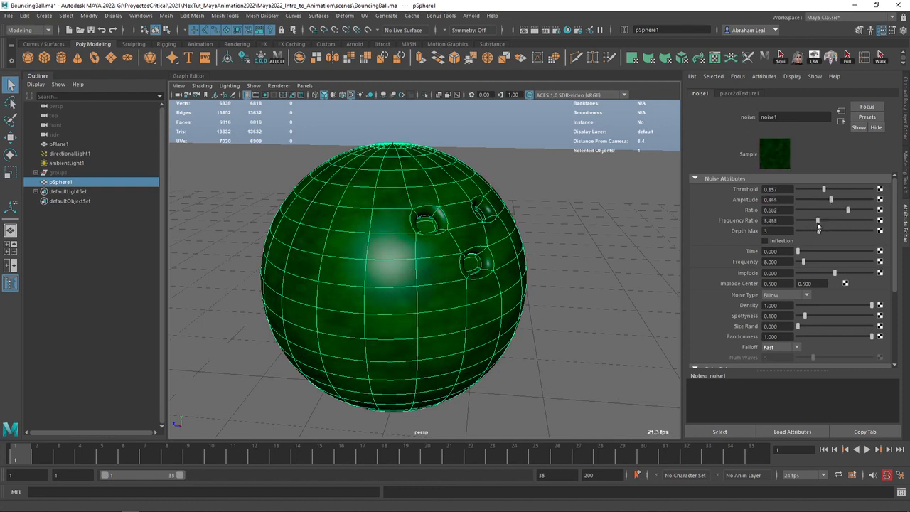
pyautogui.moveTo(838, 189); pyautogui.dragTo(818, 195)
pyautogui.click(519, 132)
# - Inspect the green bowling ball's noise pattern and finger holes from several angles and distances
pyautogui.keyDown('alt'); pyautogui.moveTo(520, 132); pyautogui.dragTo(514, 174, button='right'); pyautogui.keyUp('alt')
pyautogui.keyDown('alt'); pyautogui.moveTo(514, 175); pyautogui.dragTo(494, 199); pyautogui.keyUp('alt')
pyautogui.keyDown('alt'); pyautogui.moveTo(494, 199); pyautogui.dragTo(433, 202, button='right'); pyautogui.keyUp('alt')
pyautogui.keyDown('alt'); pyautogui.moveTo(434, 202); pyautogui.dragTo(414, 228); pyautogui.keyUp('alt')
pyautogui.keyDown('alt'); pyautogui.moveTo(415, 228); pyautogui.dragTo(484, 246, button='right'); pyautogui.keyUp('alt')
pyautogui.keyDown('alt'); pyautogui.moveTo(483, 245); pyautogui.dragTo(500, 325); pyautogui.keyUp('alt')
pyautogui.keyDown('alt'); pyautogui.moveTo(500, 325); pyautogui.dragTo(433, 258, button='right'); pyautogui.keyUp('alt')
pyautogui.keyDown('alt'); pyautogui.moveTo(433, 259); pyautogui.dragTo(443, 217); pyautogui.keyUp('alt')
pyautogui.keyDown('alt'); pyautogui.moveTo(444, 217); pyautogui.dragTo(475, 279, button='right'); pyautogui.keyUp('alt')
pyautogui.keyDown('alt'); pyautogui.moveTo(475, 279); pyautogui.dragTo(436, 255); pyautogui.keyUp('alt')
pyautogui.scroll(-4, 437, 255)
# - Switch to the front view and raise the bowling ball high above the ground line
pyautogui.keyDown('alt'); pyautogui.moveTo(486, 244); pyautogui.dragTo(484, 223, button='middle'); pyautogui.keyUp('alt')
pyautogui.press('space')
pyautogui.moveTo(484, 222); pyautogui.dragTo(487, 247)
pyautogui.scroll(2, 486, 245)
pyautogui.scroll(2, 477, 249)
pyautogui.scroll(-2, 448, 253)
pyautogui.click(431, 256)
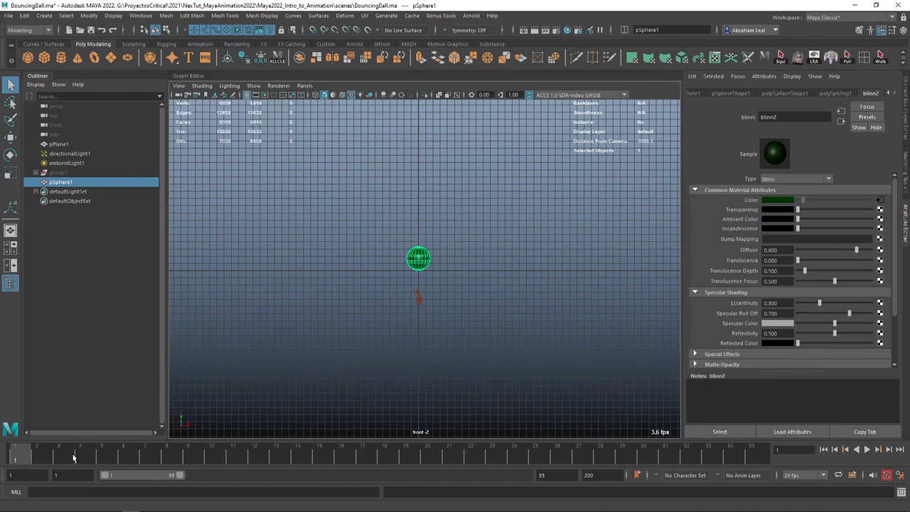
pyautogui.press('w')
pyautogui.keyDown('alt'); pyautogui.moveTo(414, 176); pyautogui.dragTo(424, 212, button='middle'); pyautogui.keyUp('alt')
pyautogui.moveTo(425, 211); pyautogui.dragTo(412, 76)
# - Show the hidden group1 and lower the bowling ball to the height of the original ball, Translate Y 13.495
pyautogui.keyDown('alt'); pyautogui.moveTo(452, 146); pyautogui.dragTo(444, 200, button='middle'); pyautogui.keyUp('alt')
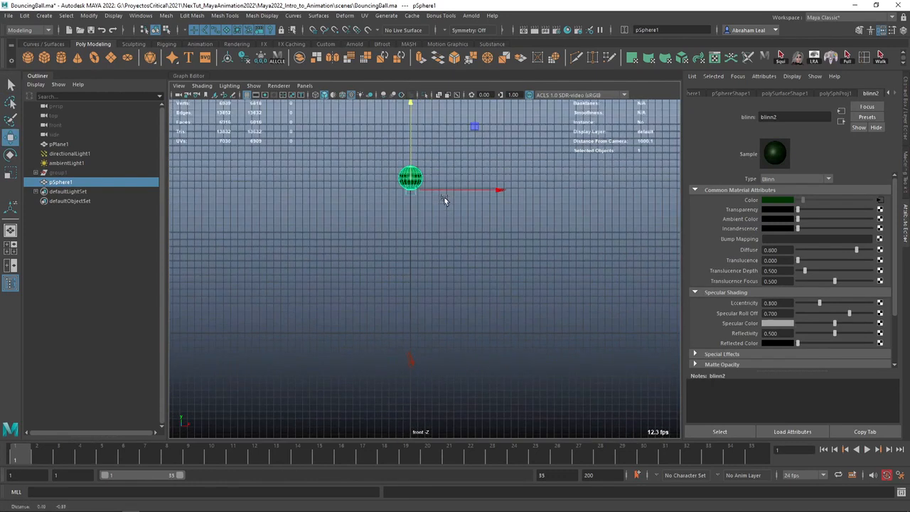
pyautogui.click(62, 173)
pyautogui.press('h')
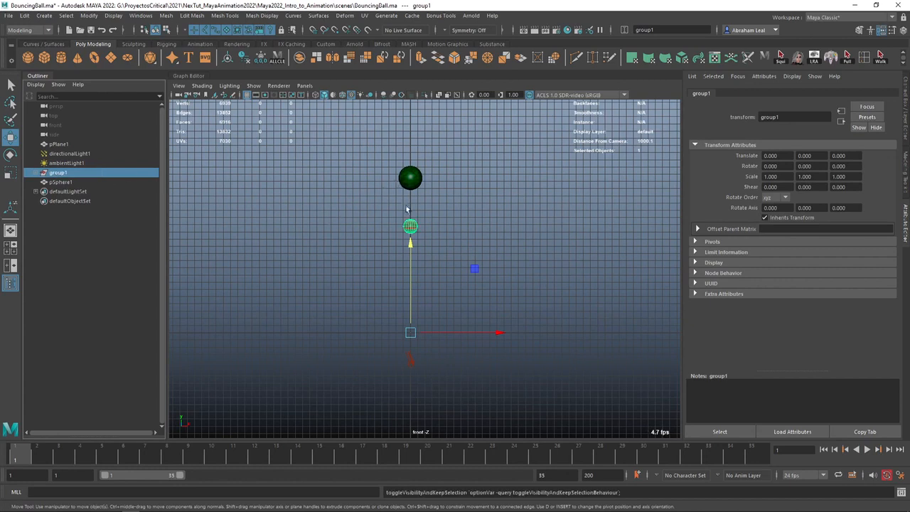
pyautogui.click(405, 174)
pyautogui.moveTo(410, 140); pyautogui.dragTo(408, 183)
# - In the perspective view, move the bowling ball along Z to Translate Z -5.327, and return to the front view
pyautogui.keyDown('alt'); pyautogui.moveTo(466, 242); pyautogui.dragTo(401, 253); pyautogui.keyUp('alt')
pyautogui.scroll(-8, 401, 253)
pyautogui.scroll(6, 400, 253)
pyautogui.moveTo(310, 284); pyautogui.dragTo(414, 274)
pyautogui.keyDown('alt'); pyautogui.moveTo(414, 272); pyautogui.dragTo(466, 250); pyautogui.keyUp('alt')
pyautogui.keyDown('alt'); pyautogui.moveTo(456, 198); pyautogui.dragTo(388, 188); pyautogui.keyUp('alt')
pyautogui.keyDown('alt'); pyautogui.moveTo(410, 273); pyautogui.dragTo(430, 299); pyautogui.keyUp('alt')
pyautogui.press('space')
pyautogui.press('space')
pyautogui.hotkey('ctrl', 'z')
pyautogui.moveTo(331, 242); pyautogui.dragTo(366, 328)
pyautogui.press('space')
pyautogui.moveTo(438, 291); pyautogui.dragTo(442, 311)
pyautogui.scroll(5, 455, 249)
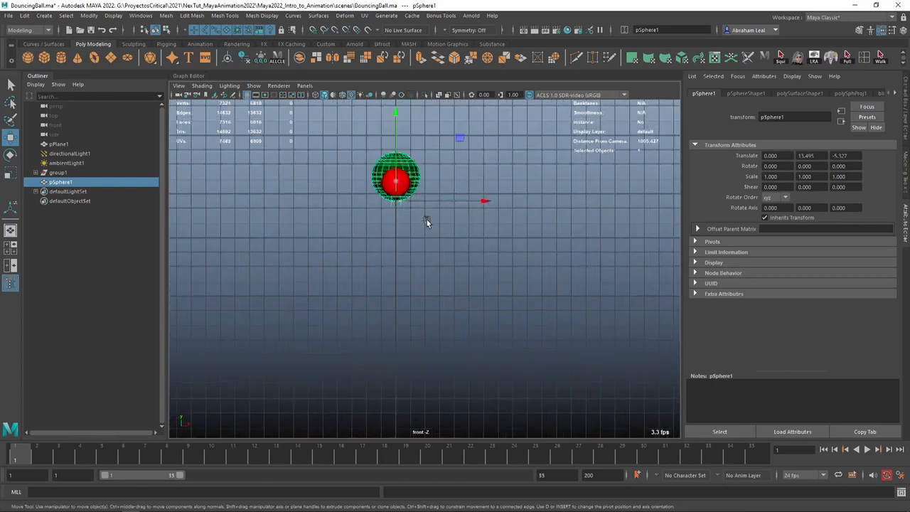
# - Hide group1 again, and key the bowling ball's translate, rotate and scale at frame 1
pyautogui.click(74, 172)
pyautogui.press('h')
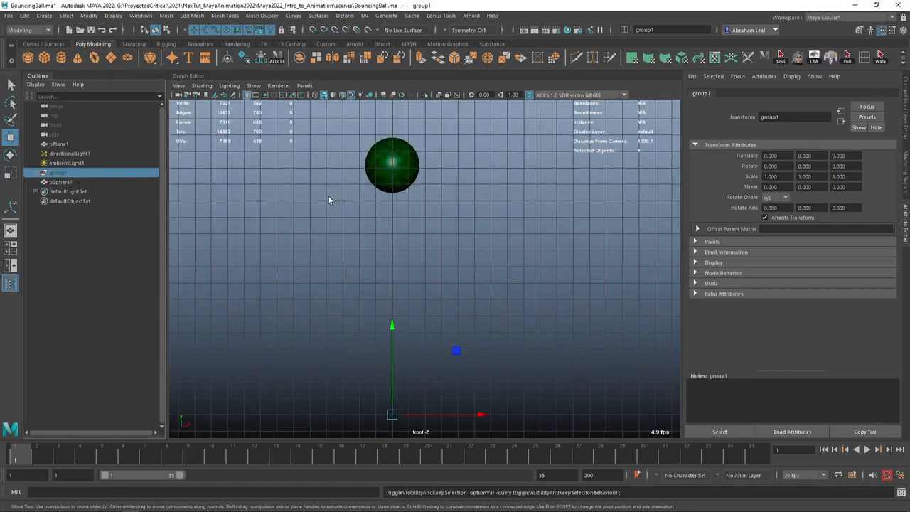
pyautogui.click(395, 170)
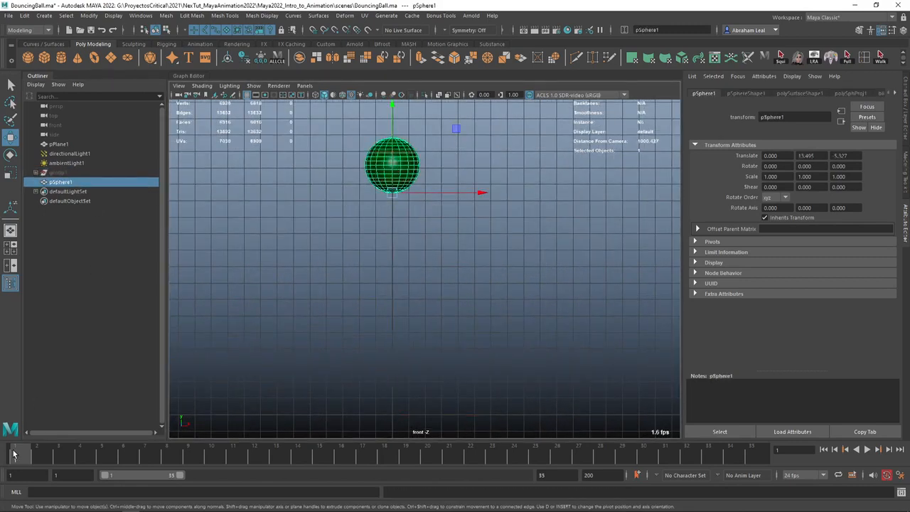
pyautogui.press('s')
pyautogui.scroll(-1, 392, 303)
pyautogui.keyDown('alt'); pyautogui.moveTo(403, 322); pyautogui.dragTo(377, 294, button='middle'); pyautogui.keyUp('alt')
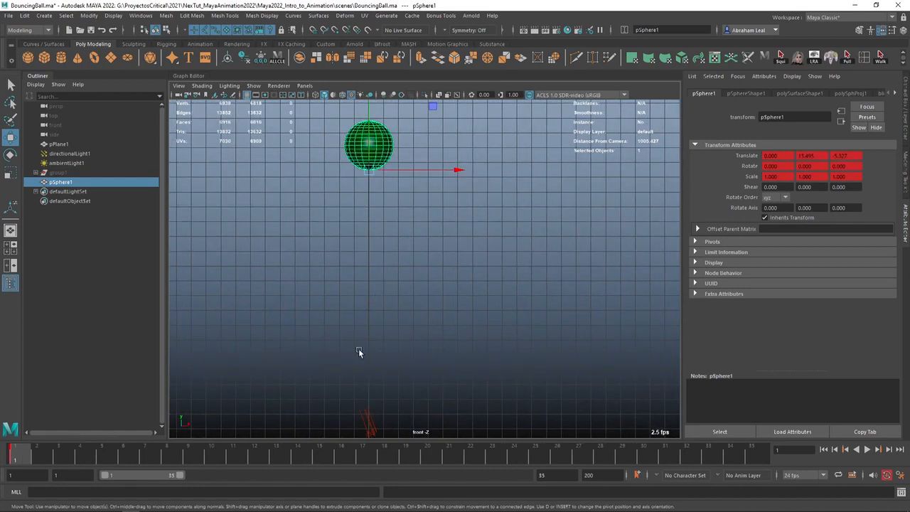
# - At frame 7, lower the bowling ball to the ground and set its Translate Y to 0
pyautogui.keyDown('alt'); pyautogui.moveTo(362, 229); pyautogui.dragTo(466, 281, button='middle'); pyautogui.keyUp('alt')
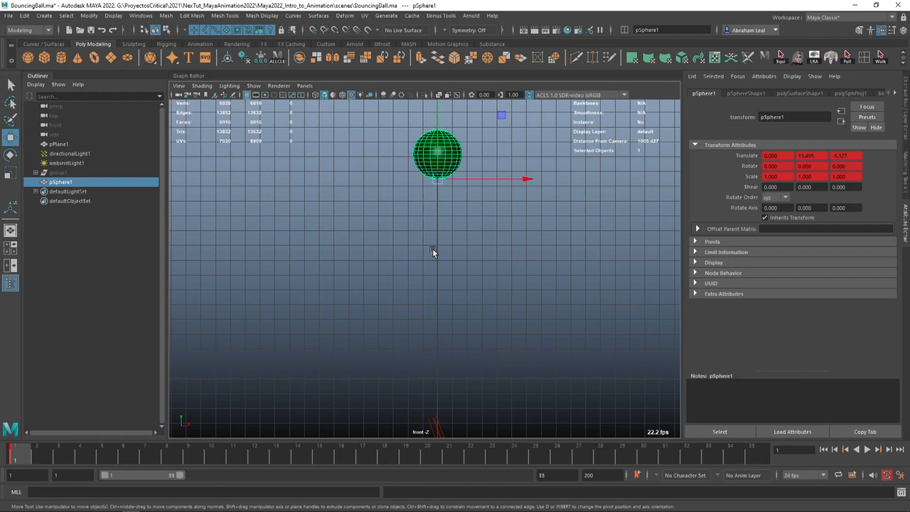
pyautogui.keyDown('alt'); pyautogui.moveTo(522, 304); pyautogui.dragTo(513, 286, button='middle'); pyautogui.keyUp('alt')
pyautogui.keyDown('alt'); pyautogui.moveTo(514, 287); pyautogui.dragTo(489, 318, button='right'); pyautogui.keyUp('alt')
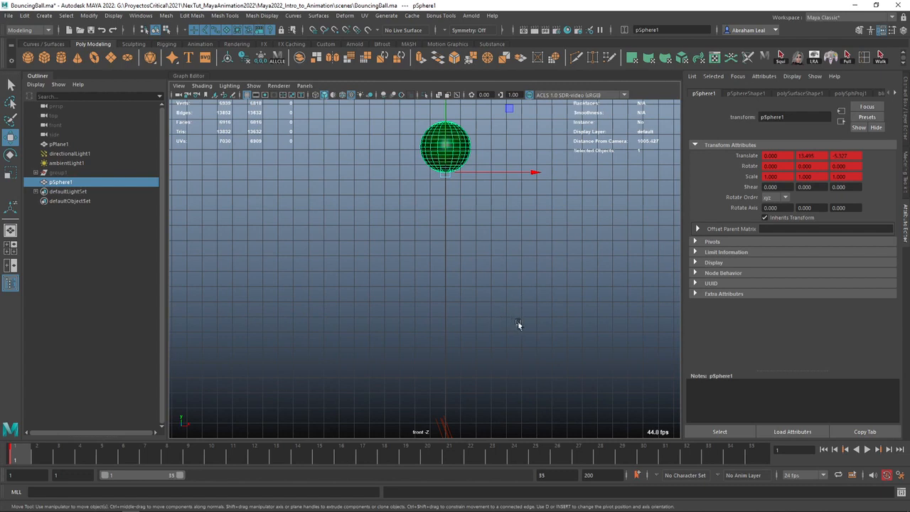
pyautogui.keyDown('alt'); pyautogui.moveTo(474, 301); pyautogui.dragTo(424, 201, button='right'); pyautogui.keyUp('alt')
pyautogui.keyDown('alt'); pyautogui.moveTo(424, 200); pyautogui.dragTo(413, 194, button='middle'); pyautogui.keyUp('alt')
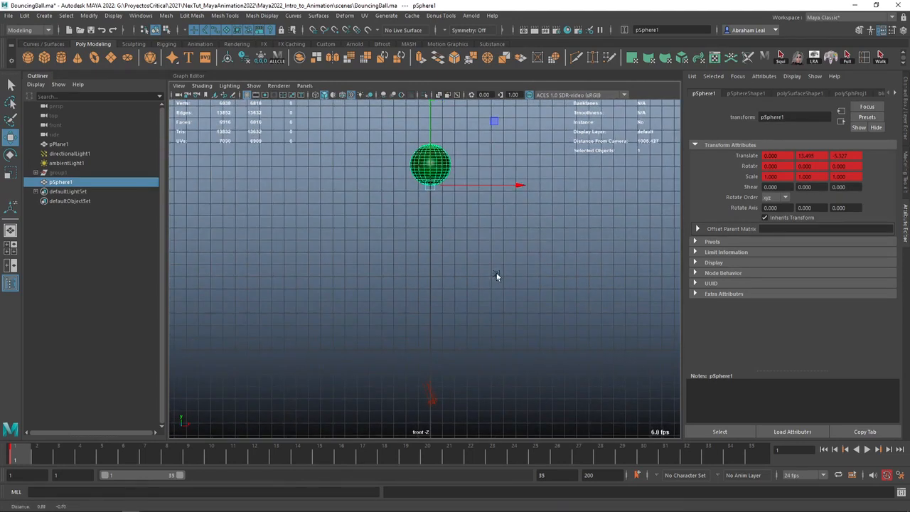
pyautogui.moveTo(32, 456); pyautogui.dragTo(144, 455)
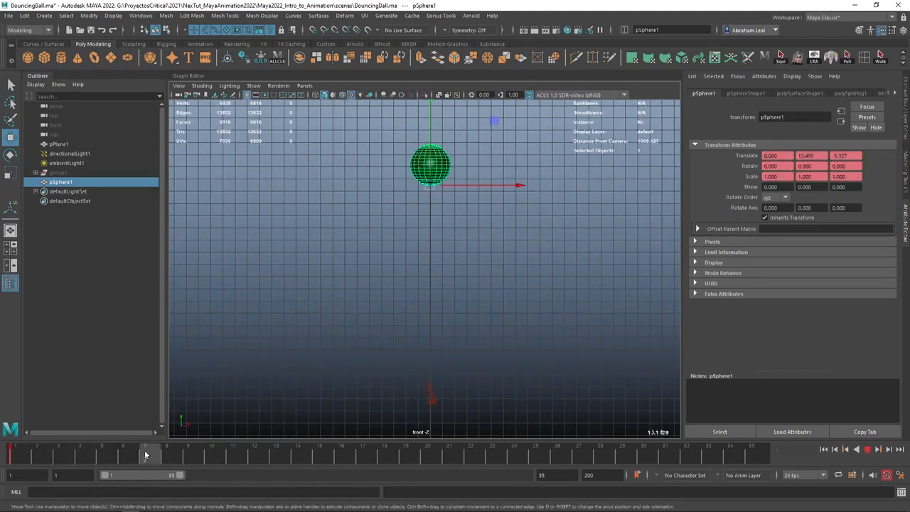
pyautogui.moveTo(429, 124); pyautogui.dragTo(414, 287)
pyautogui.hotkey('ctrl', 'a')
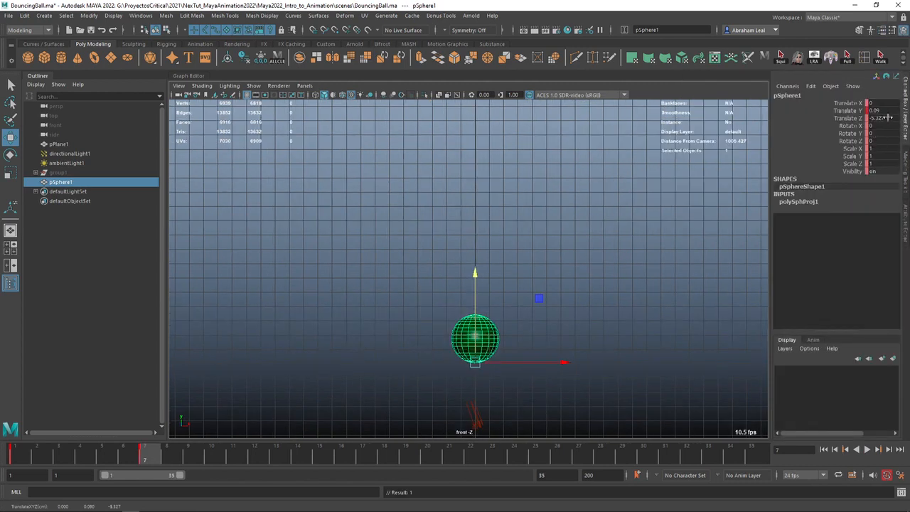
pyautogui.press('Return')
pyautogui.hotkey('alt', 'v')
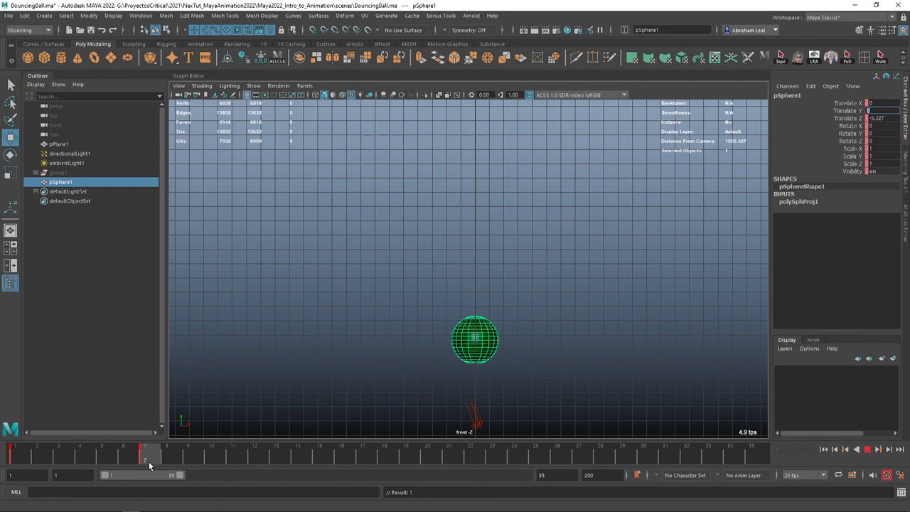
# - Key the ball raised to Translate Y about 3.2 at frame 11 and lowered to about 0.1 at frame 14
pyautogui.moveTo(149, 457); pyautogui.dragTo(218, 455)
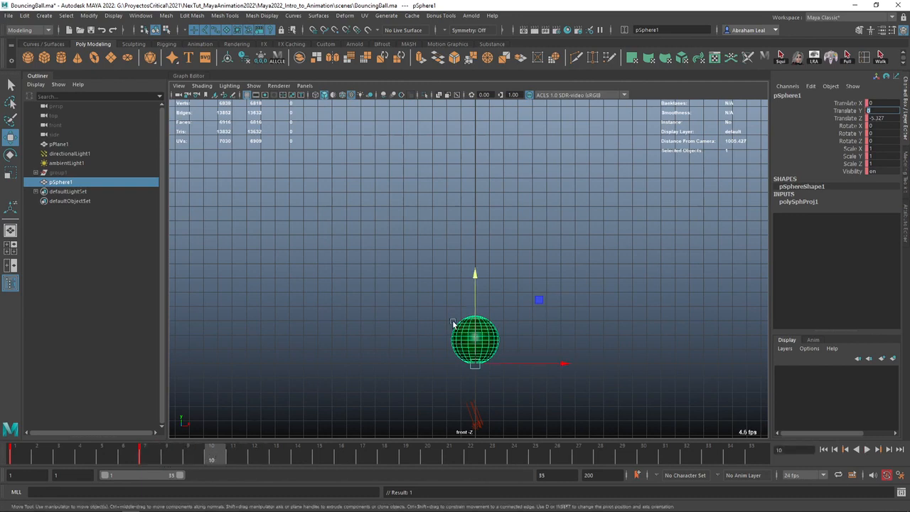
pyautogui.click(234, 449)
pyautogui.moveTo(476, 294); pyautogui.dragTo(479, 249)
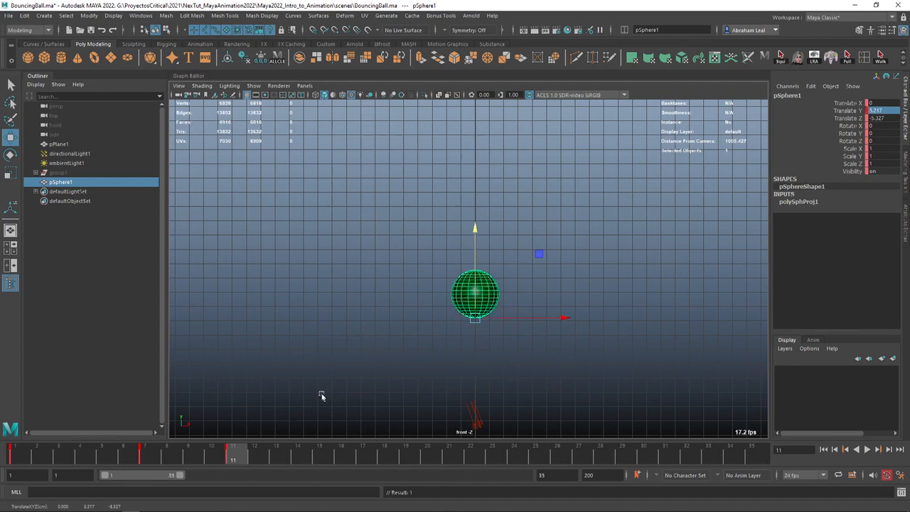
pyautogui.moveTo(242, 457); pyautogui.dragTo(297, 456)
pyautogui.moveTo(474, 243); pyautogui.dragTo(477, 287)
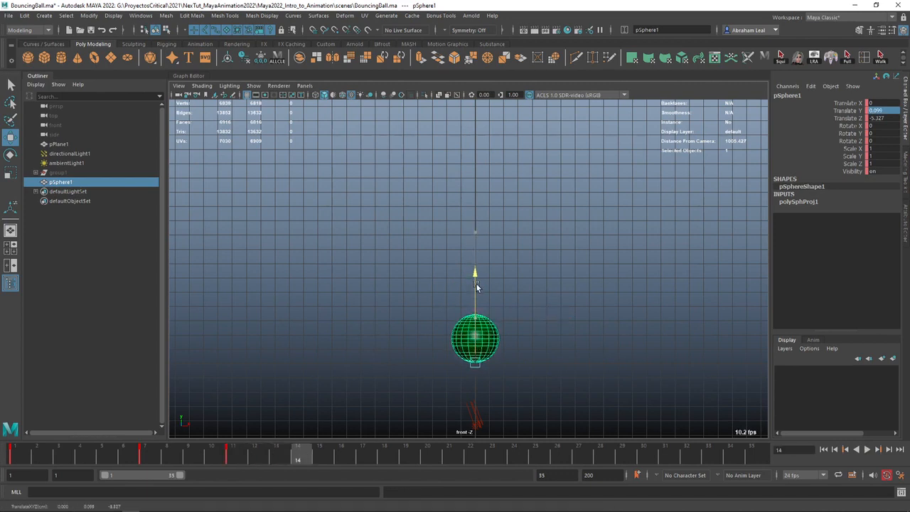
# - Shift the frame 11 key to frame 10 and the frame 14 key to frame 13
pyautogui.click(237, 454)
pyautogui.hotkey('alt', 'v')
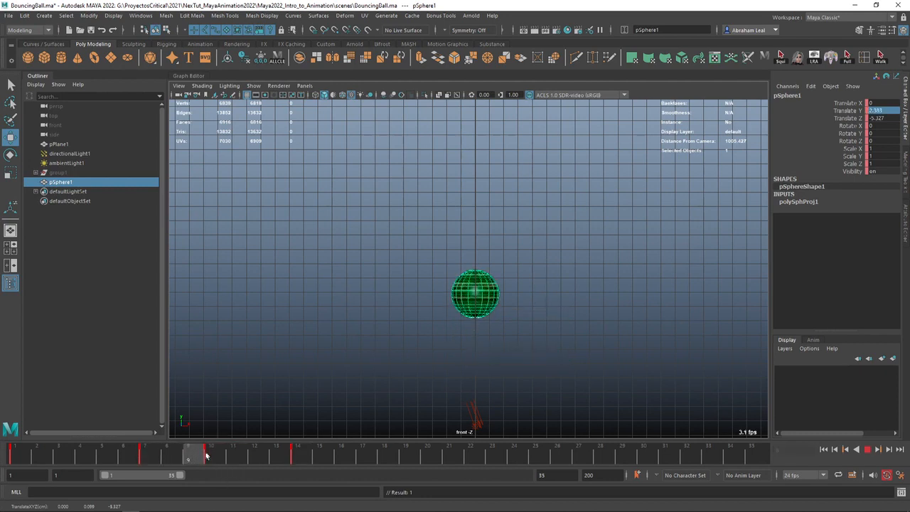
pyautogui.hotkey('alt', 'v')
pyautogui.click(298, 456)
# - Key a lower bounce with the ball at Translate Y about 1.69 on frame 15 and back on the ground at frame 17
pyautogui.moveTo(299, 461); pyautogui.dragTo(325, 451)
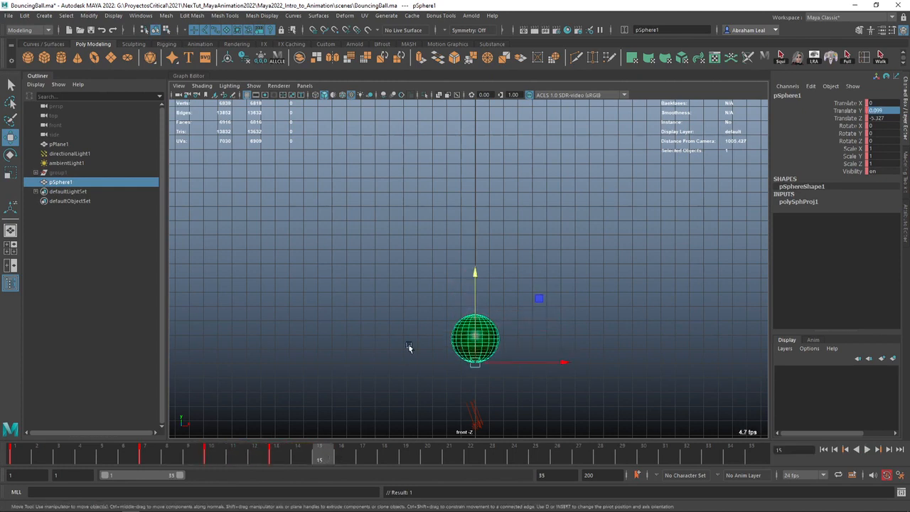
pyautogui.moveTo(470, 297); pyautogui.dragTo(470, 273)
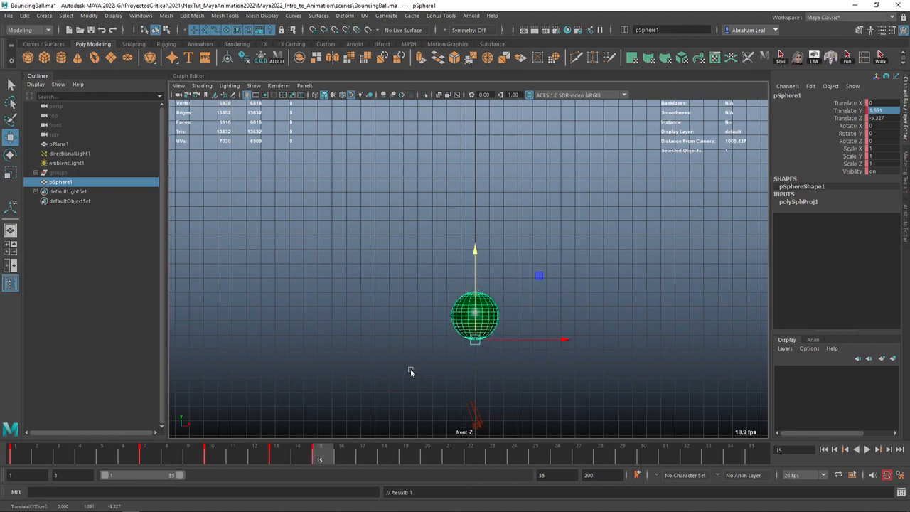
pyautogui.moveTo(331, 456); pyautogui.dragTo(362, 456)
pyautogui.moveTo(475, 254); pyautogui.dragTo(477, 276)
pyautogui.press('s')
# - Key a last tiny bounce of about 0.68 at frame 19 and the ball resting at Translate Y 0.066 on frame 21
pyautogui.moveTo(377, 457); pyautogui.dragTo(406, 456)
pyautogui.moveTo(476, 310); pyautogui.dragTo(475, 299)
pyautogui.press('s')
pyautogui.moveTo(402, 455); pyautogui.dragTo(449, 455)
pyautogui.moveTo(473, 266); pyautogui.dragTo(475, 273)
pyautogui.press('s')
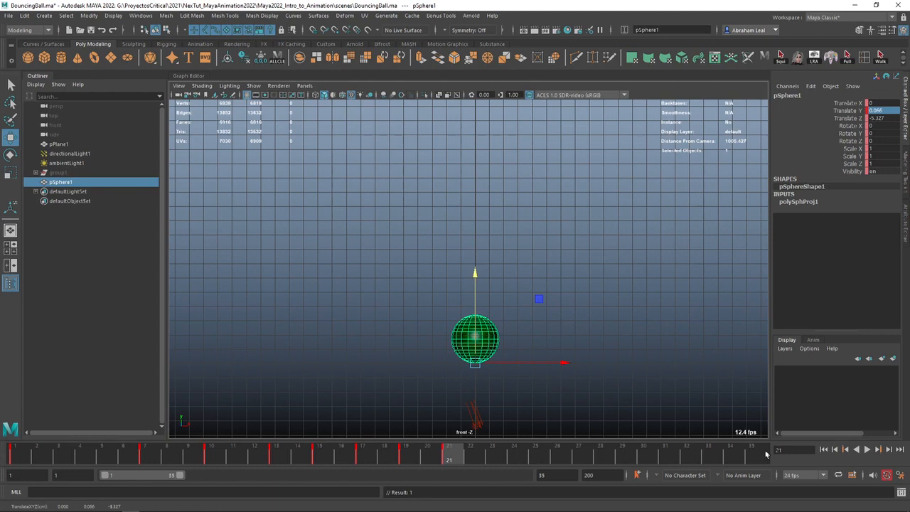
# - Play the bounce animation from the first frame to check its timing
pyautogui.click(825, 451)
pyautogui.click(868, 451)
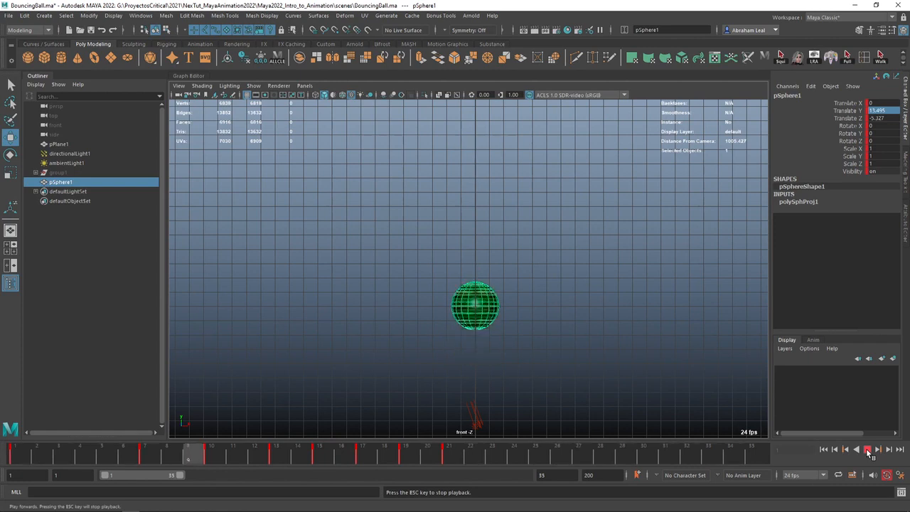
pyautogui.click(868, 451)
# - Raise the first bounce peak at frame 10 to Translate Y 5.406 and play the animation back
pyautogui.moveTo(176, 456); pyautogui.dragTo(209, 460)
pyautogui.moveTo(472, 226); pyautogui.dragTo(473, 197)
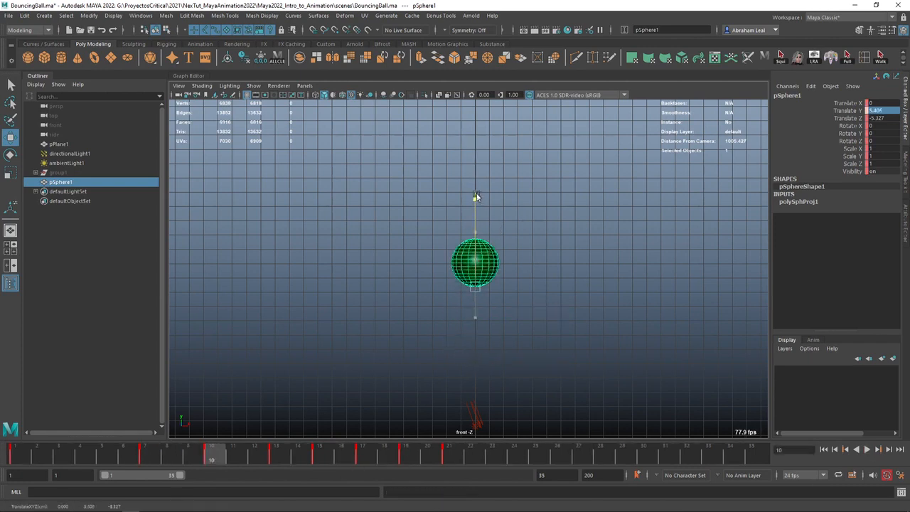
pyautogui.click(867, 451)
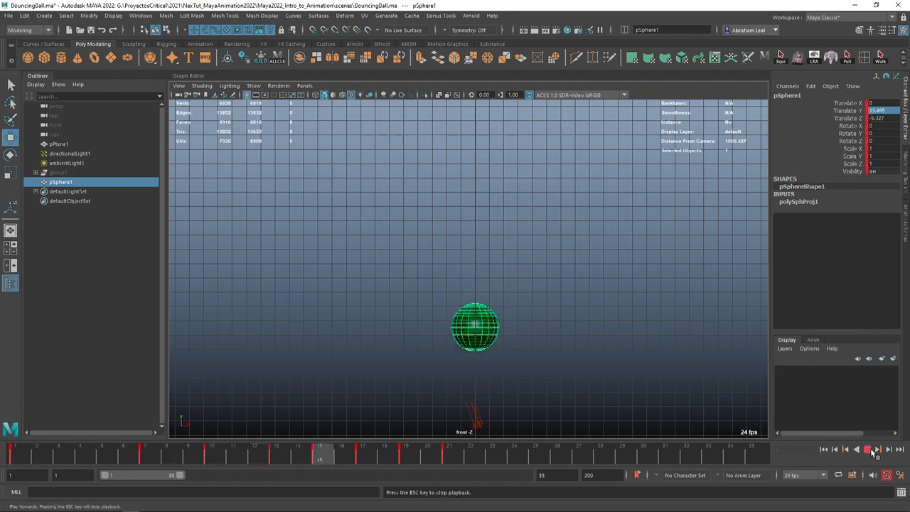
pyautogui.click(872, 451)
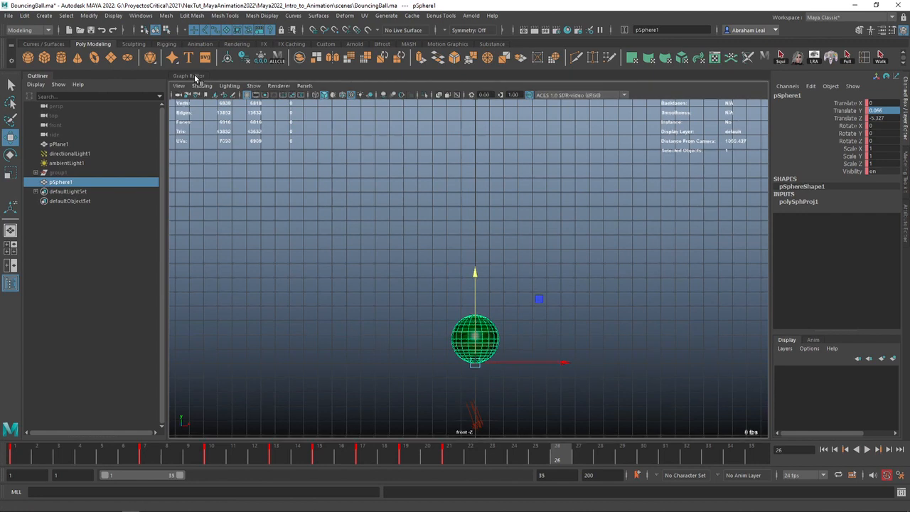
# - Open and enlarge the Graph Editor, showing only the bowling ball's Translate Y curve
pyautogui.moveTo(194, 79); pyautogui.dragTo(423, 165)
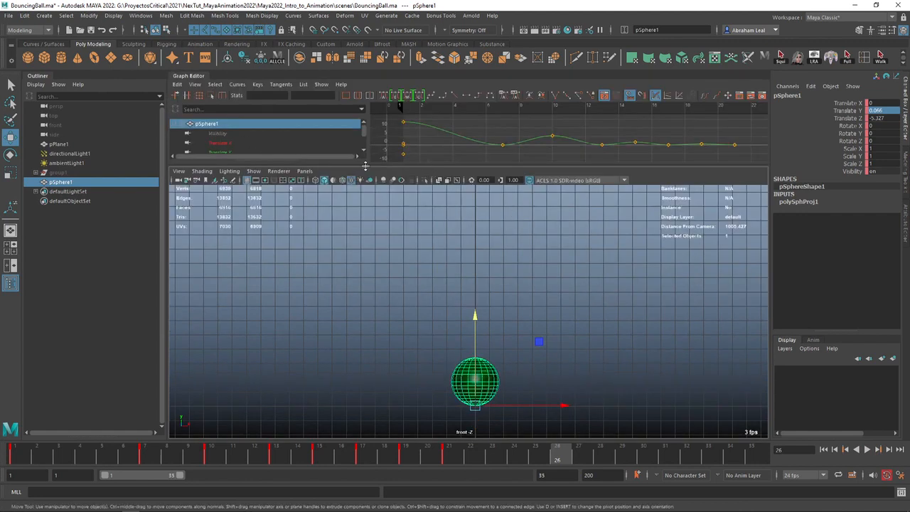
pyautogui.moveTo(365, 166); pyautogui.dragTo(365, 242)
pyautogui.click(219, 152)
pyautogui.keyDown('alt'); pyautogui.moveTo(572, 172); pyautogui.dragTo(517, 178, button='middle'); pyautogui.keyUp('alt')
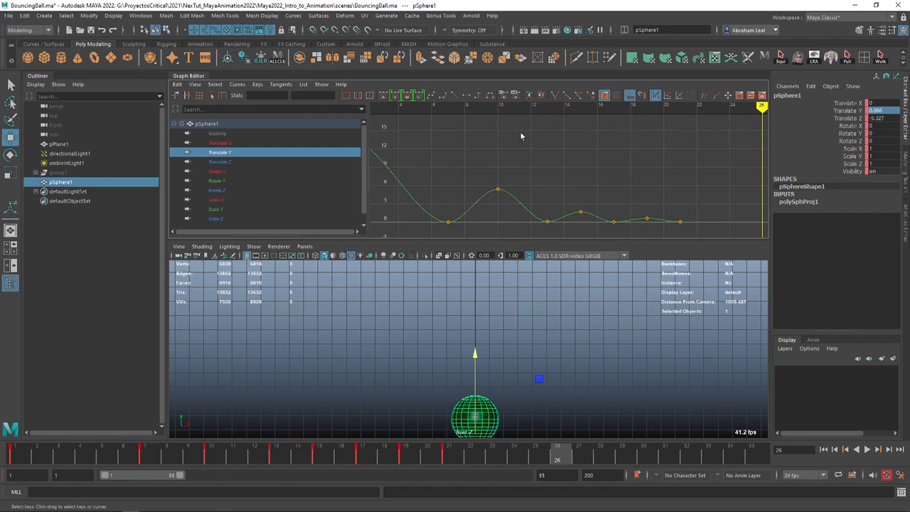
pyautogui.keyDown('alt'); pyautogui.moveTo(462, 208); pyautogui.dragTo(474, 206, button='middle'); pyautogui.keyUp('alt')
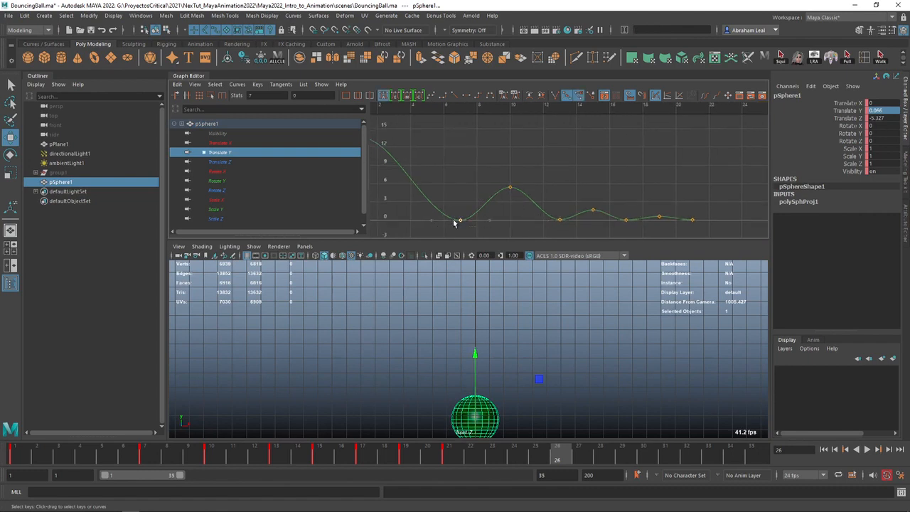
# - Break the tangents of the Translate Y ground-contact keys and steepen both handles at frame 7 into a sharp V
pyautogui.moveTo(456, 226); pyautogui.dragTo(566, 213)
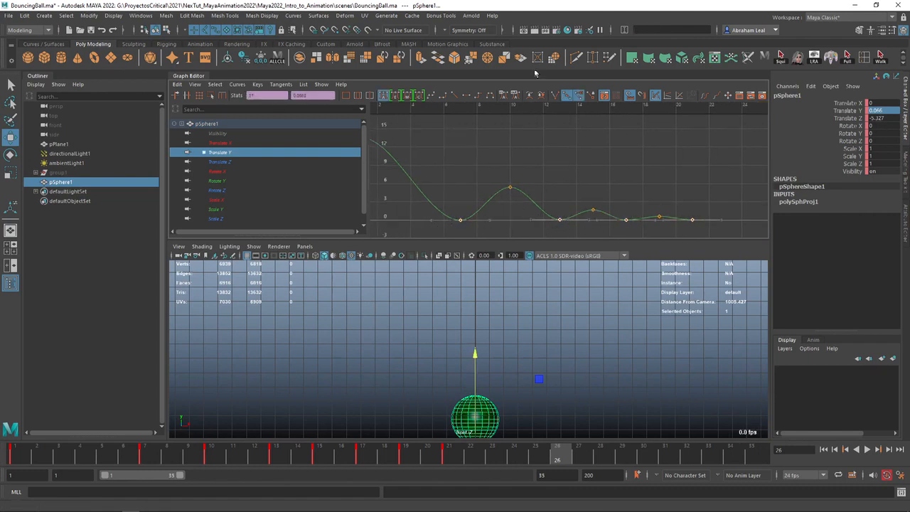
pyautogui.click(554, 93)
pyautogui.scroll(3, 468, 206)
pyautogui.keyDown('alt'); pyautogui.moveTo(467, 218); pyautogui.dragTo(542, 169, button='middle'); pyautogui.keyUp('alt')
pyautogui.moveTo(491, 184); pyautogui.dragTo(496, 219)
pyautogui.moveTo(493, 201); pyautogui.dragTo(510, 164, button='middle')
pyautogui.moveTo(553, 211); pyautogui.dragTo(552, 212)
pyautogui.moveTo(564, 196); pyautogui.dragTo(549, 163, button='middle')
# - Steepen the broken tangent handles of the ground-contact keys at frames 13, 17 and 21
pyautogui.keyDown('alt'); pyautogui.moveTo(636, 193); pyautogui.dragTo(581, 191, button='middle'); pyautogui.keyUp('alt')
pyautogui.moveTo(639, 181); pyautogui.dragTo(617, 228)
pyautogui.moveTo(589, 199); pyautogui.dragTo(605, 162, button='middle')
pyautogui.moveTo(667, 206); pyautogui.dragTo(650, 197)
pyautogui.moveTo(650, 195); pyautogui.dragTo(648, 180, button='middle')
pyautogui.keyDown('alt'); pyautogui.moveTo(653, 182); pyautogui.dragTo(552, 169, button='middle'); pyautogui.keyUp('alt')
pyautogui.moveTo(635, 167); pyautogui.dragTo(619, 214)
pyautogui.keyDown('alt'); pyautogui.moveTo(652, 184); pyautogui.dragTo(609, 191, button='middle'); pyautogui.keyUp('alt')
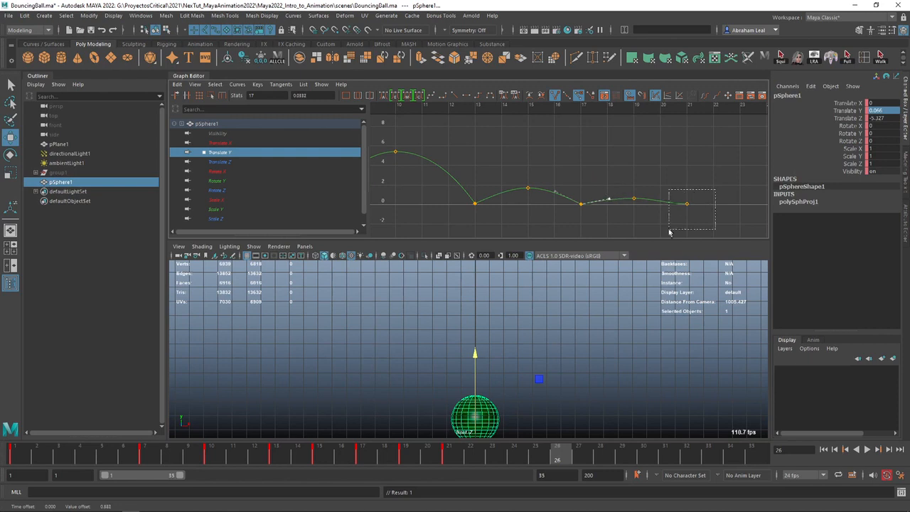
pyautogui.scroll(-3, 651, 187)
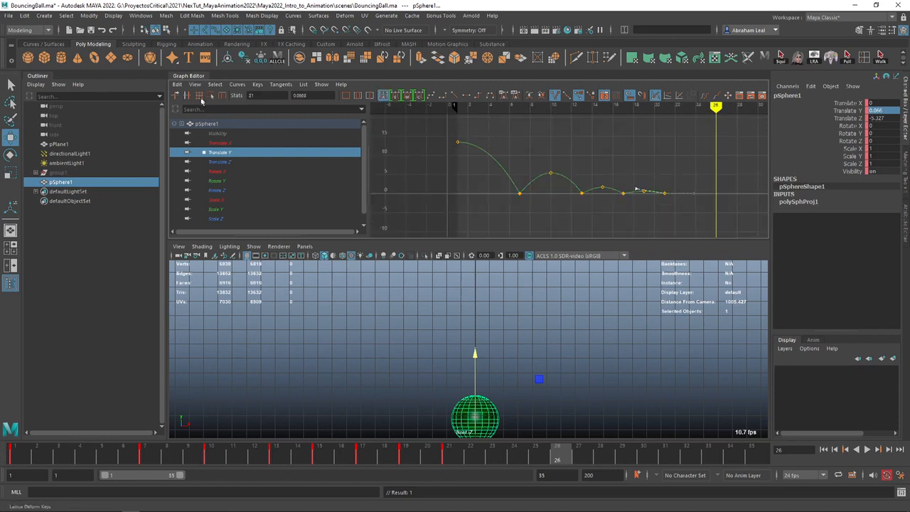
# - Convert the Translate Y curve to weighted tangents
pyautogui.click(236, 85)
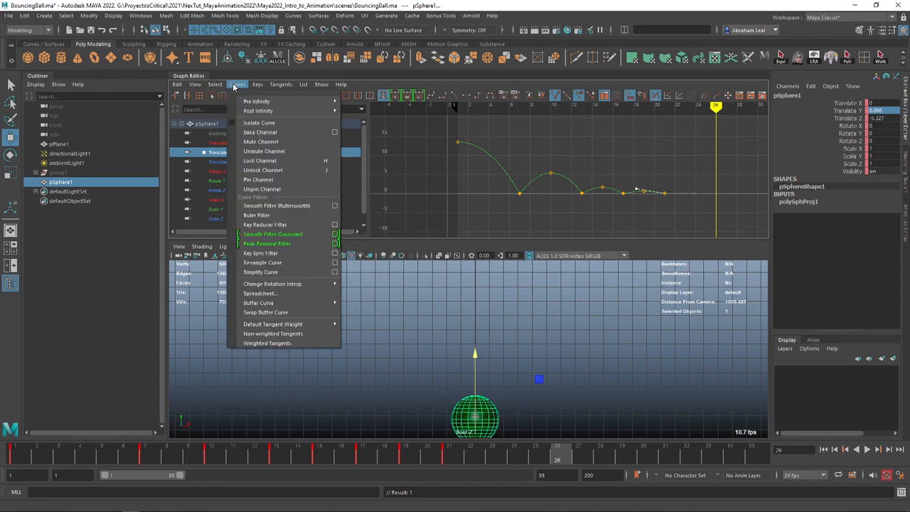
pyautogui.click(273, 342)
pyautogui.press('f')
pyautogui.scroll(-4, 527, 165)
pyautogui.scroll(2, 567, 172)
pyautogui.scroll(5, 567, 170)
pyautogui.scroll(-6, 523, 174)
pyautogui.scroll(3, 512, 163)
pyautogui.scroll(-2, 495, 155)
pyautogui.scroll(-2, 496, 164)
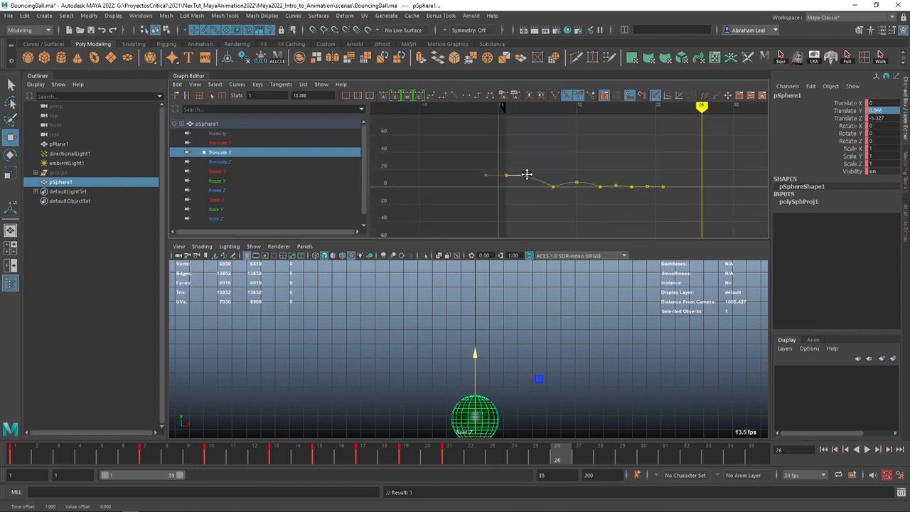
pyautogui.scroll(4, 639, 188)
pyautogui.scroll(-6, 644, 190)
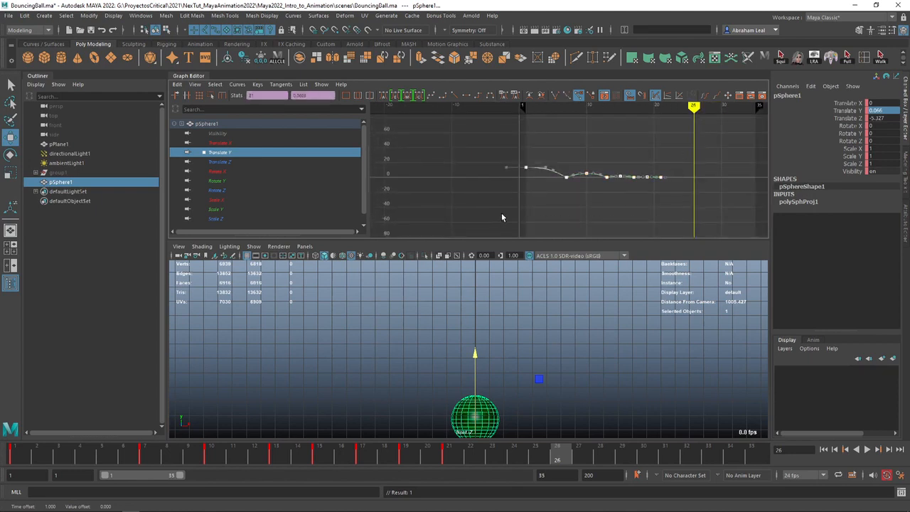
# - Adjust the weighted tangent handles on the frame 10 peak key of the Translate Y curve to widen the bounce arc
pyautogui.press('f')
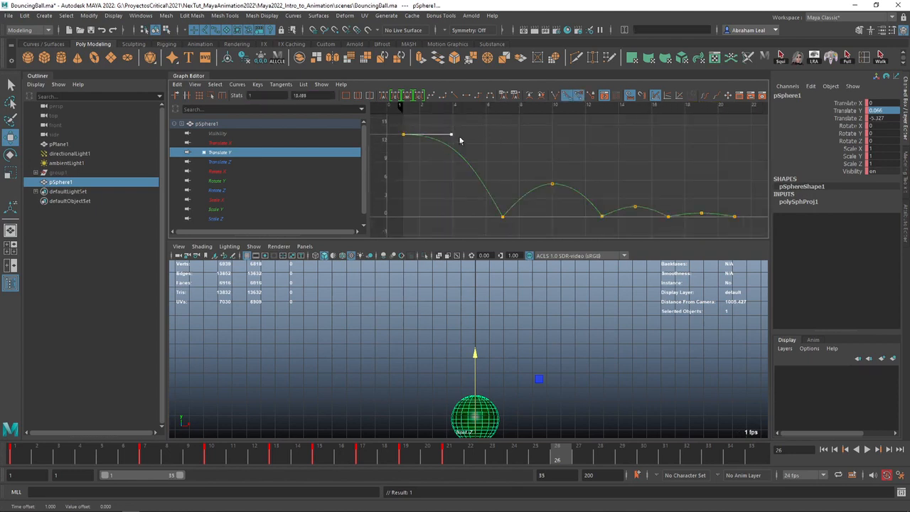
pyautogui.click(552, 185)
pyautogui.moveTo(577, 183); pyautogui.dragTo(582, 182, button='middle')
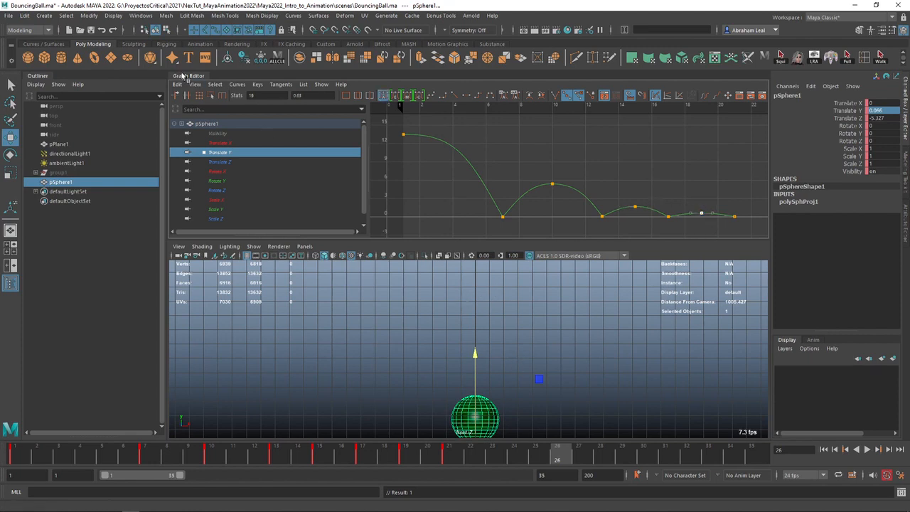
# - Collapse the Graph Editor, play the bounce from the first frame, and scrub through its frames up to 17
pyautogui.press('space')
pyautogui.click(824, 450)
pyautogui.click(867, 449)
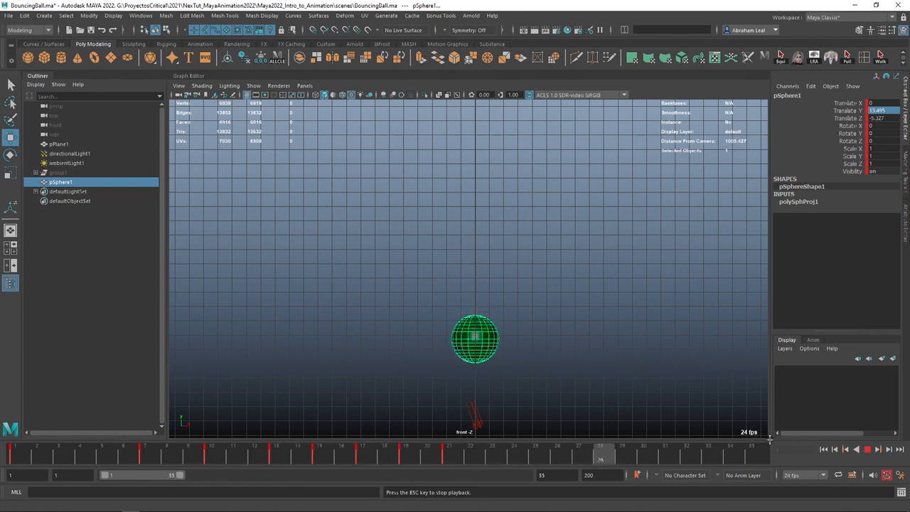
pyautogui.press('Escape')
pyautogui.hotkey('alt', 'v')
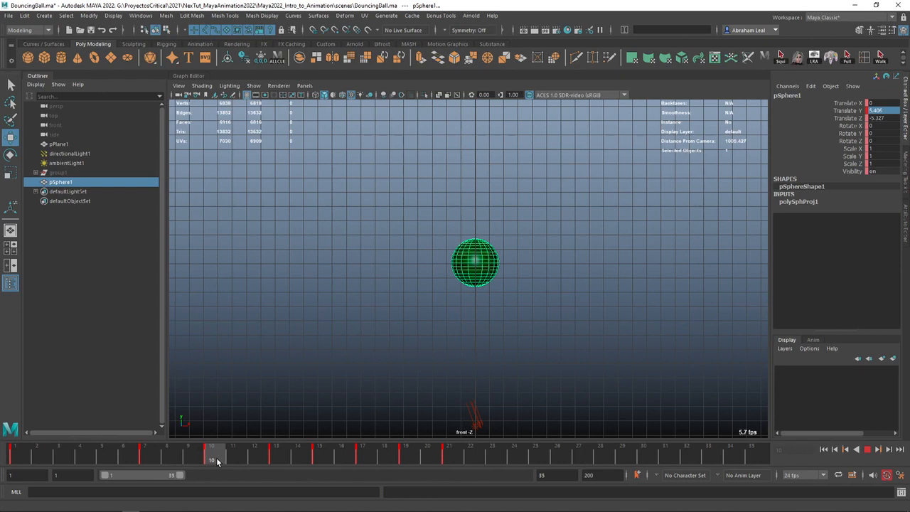
pyautogui.moveTo(244, 461); pyautogui.dragTo(366, 457)
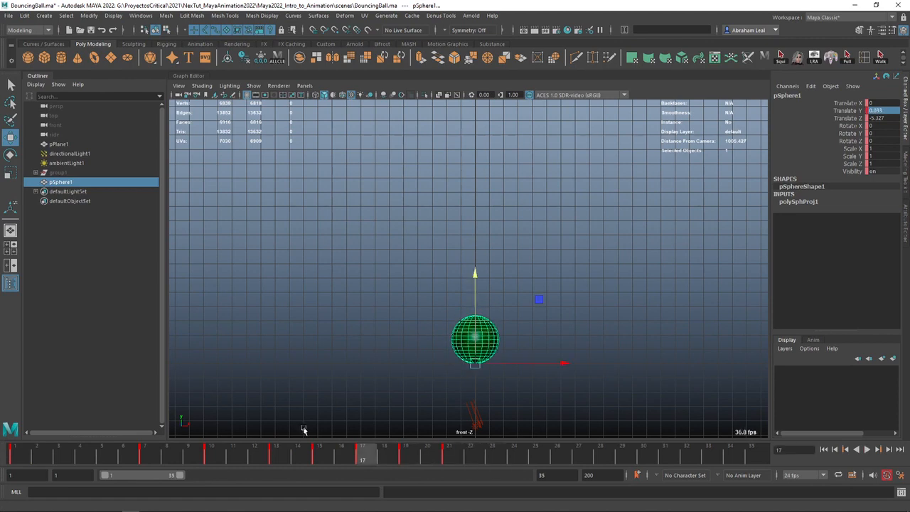
# - Compare the keys of the original BouncingBall inside group1, return to frame 1, and reselect the bowling ball
pyautogui.click(37, 172)
pyautogui.click(67, 182)
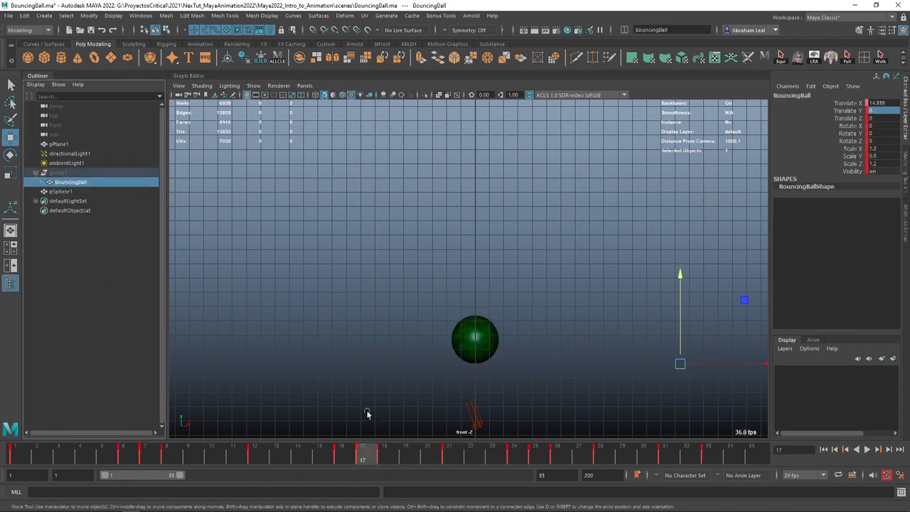
pyautogui.moveTo(383, 454); pyautogui.dragTo(2, 442)
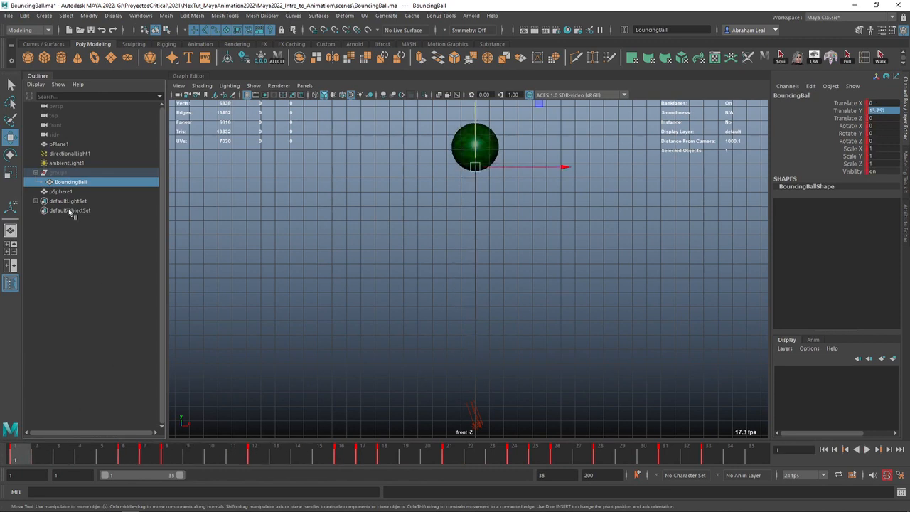
pyautogui.click(37, 173)
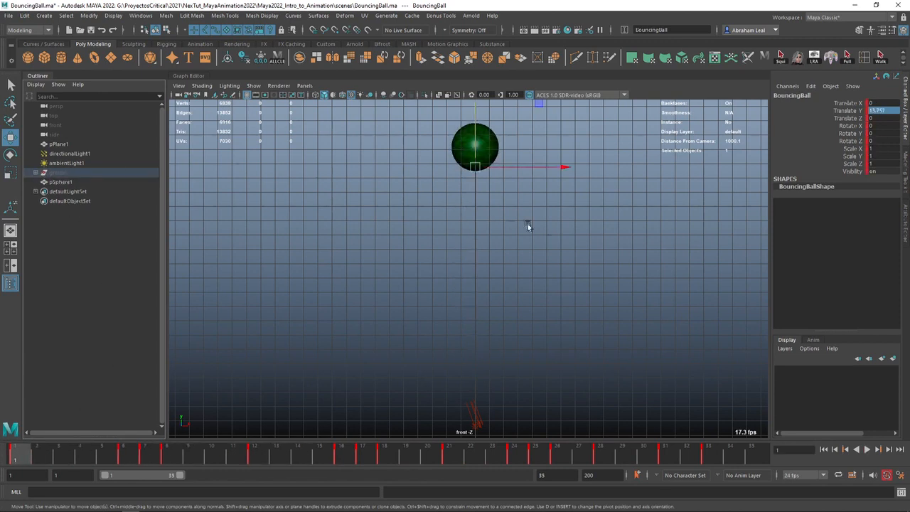
pyautogui.click(71, 174)
pyautogui.click(67, 182)
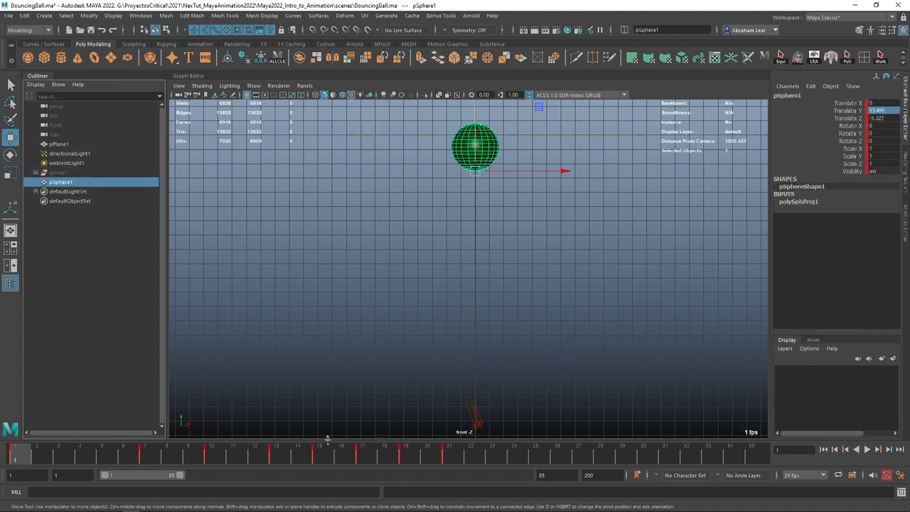
# - Rename the green ball pSphere1 as BowlingBall
pyautogui.doubleClick(77, 182)
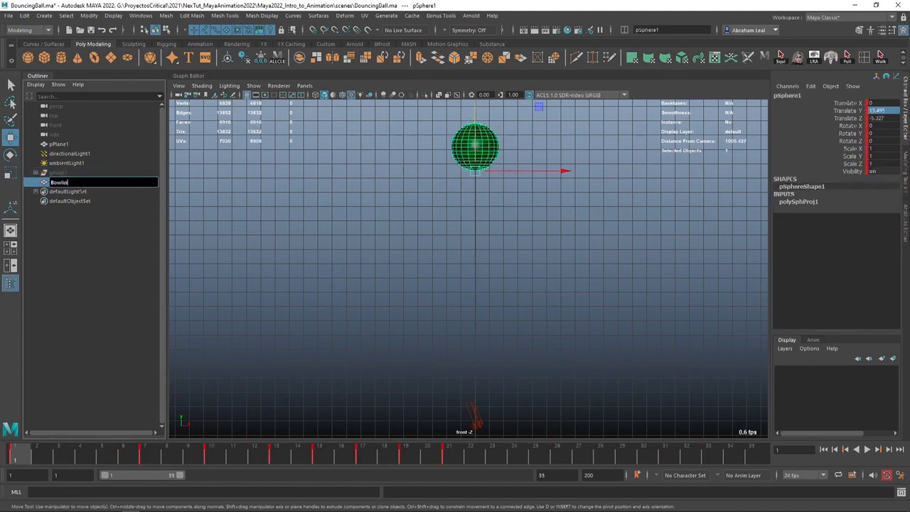
pyautogui.press('Return')
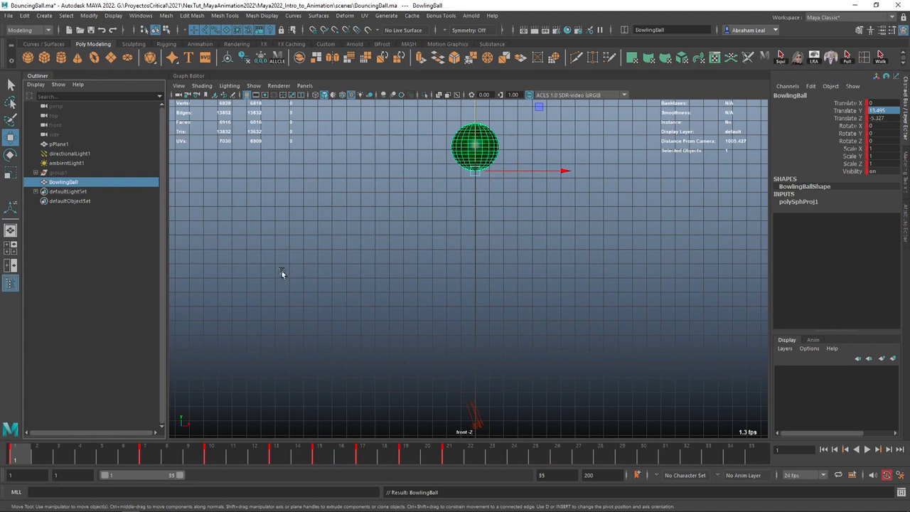
# - Show group1 to compare both balls during playback, return to frame 1, and hide the group again
pyautogui.click(79, 174)
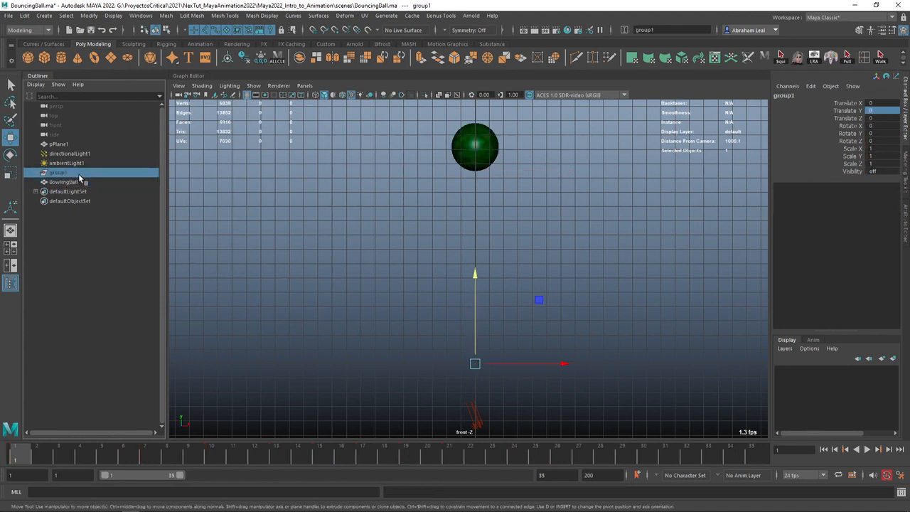
pyautogui.press('h')
pyautogui.scroll(-1, 560, 299)
pyautogui.keyDown('alt'); pyautogui.moveTo(560, 299); pyautogui.dragTo(469, 304, button='middle'); pyautogui.keyUp('alt')
pyautogui.click(875, 450)
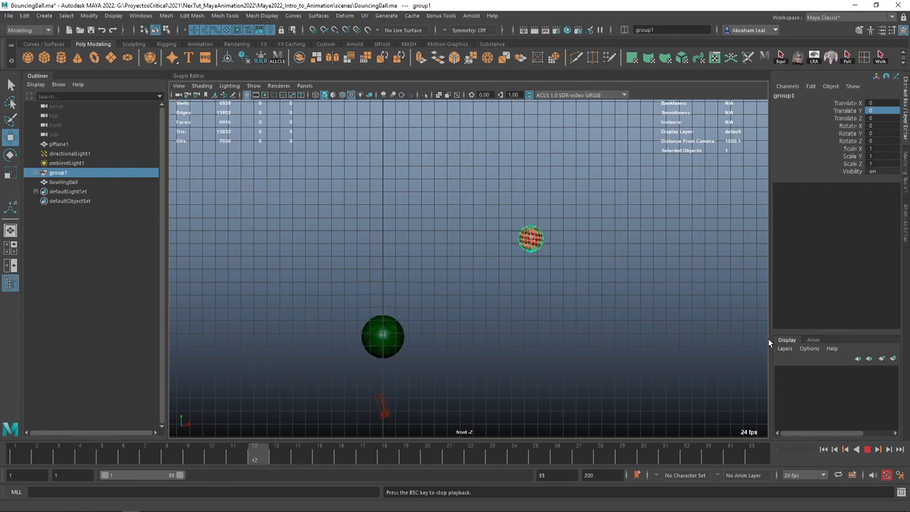
pyautogui.click(865, 449)
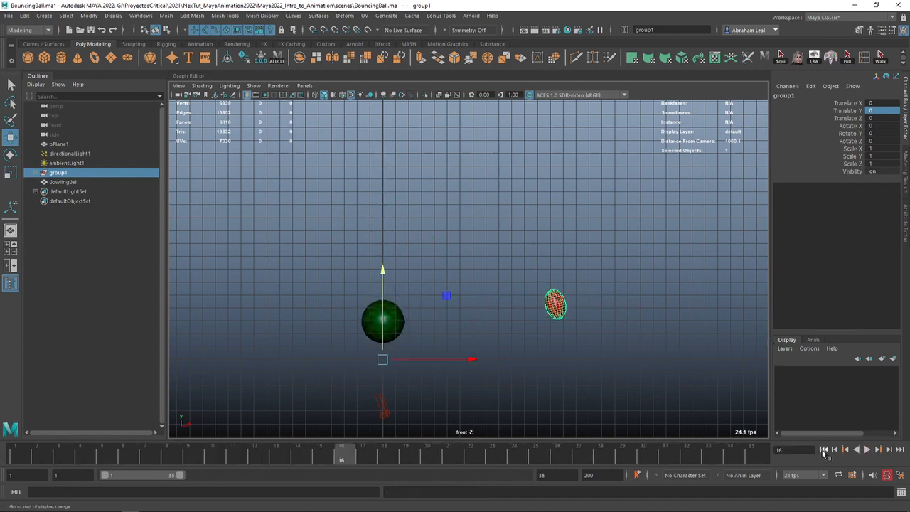
pyautogui.click(823, 450)
pyautogui.hotkey('ctrl', 'h')
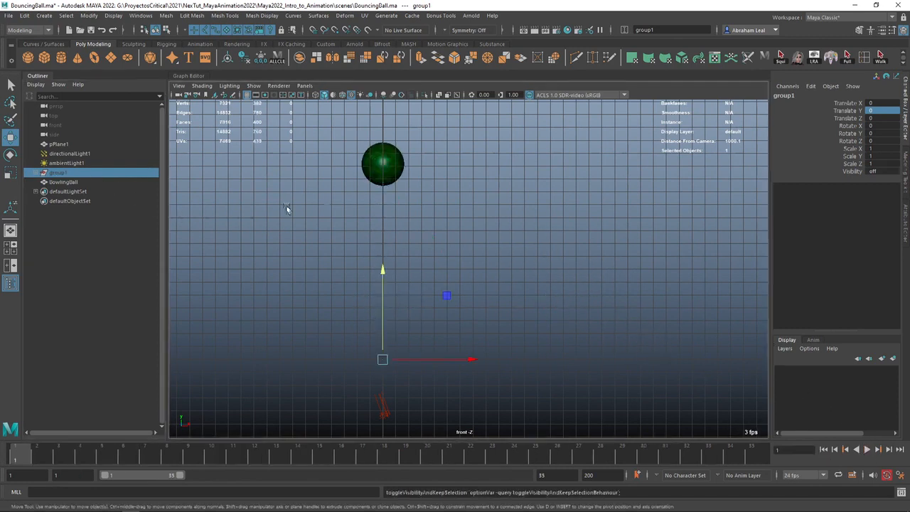
# - At frame 21, move BowlingBall sideways to about Translate X 8.2 and scrub through the resulting travel
pyautogui.click(377, 172)
pyautogui.moveTo(30, 459); pyautogui.dragTo(446, 448)
pyautogui.moveTo(478, 369); pyautogui.dragTo(579, 349)
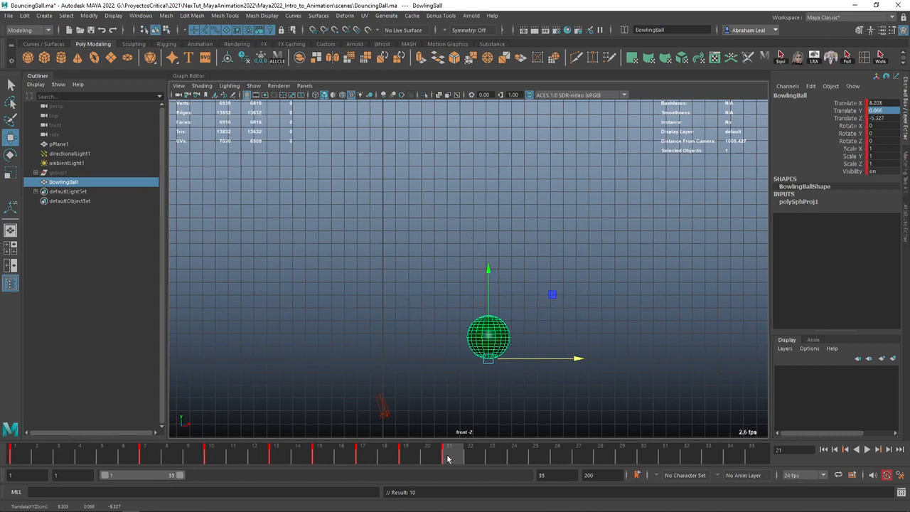
pyautogui.hotkey('alt', 'v')
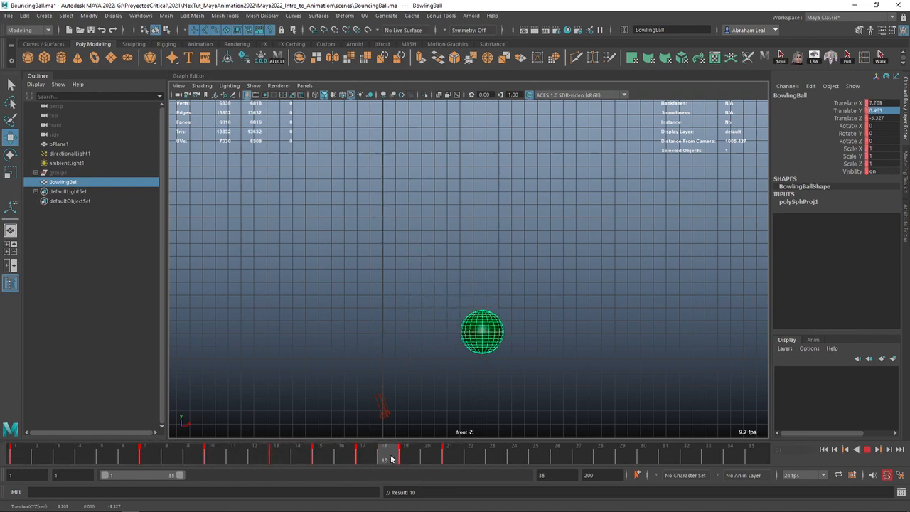
pyautogui.press('Escape')
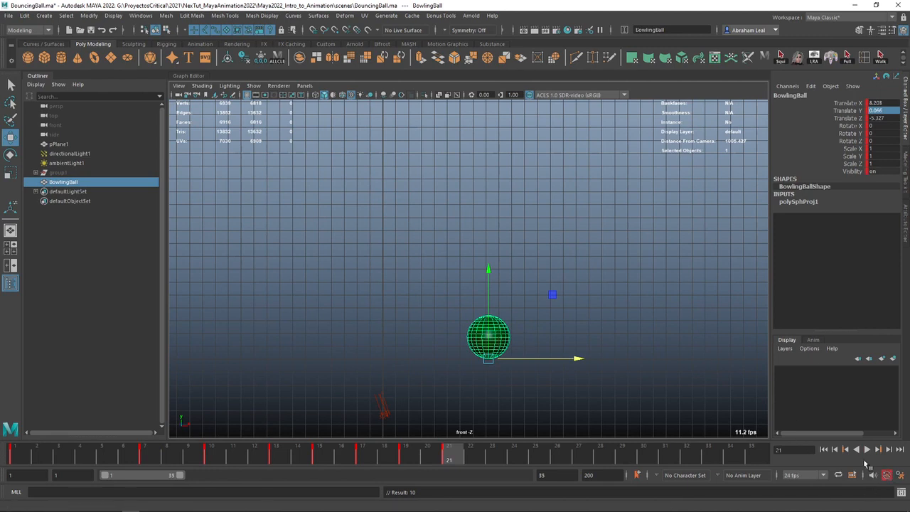
pyautogui.hotkey('alt', 'v')
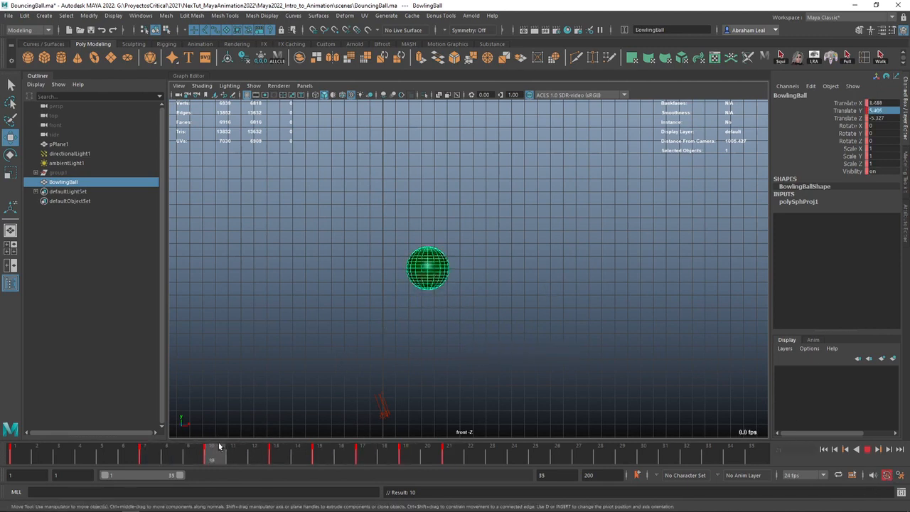
pyautogui.press('Escape')
# - Straighten the start of BowlingBall's Translate X curve, keep a slight slowdown into frame 21, and play the bounce from frame 1
pyautogui.click(183, 76)
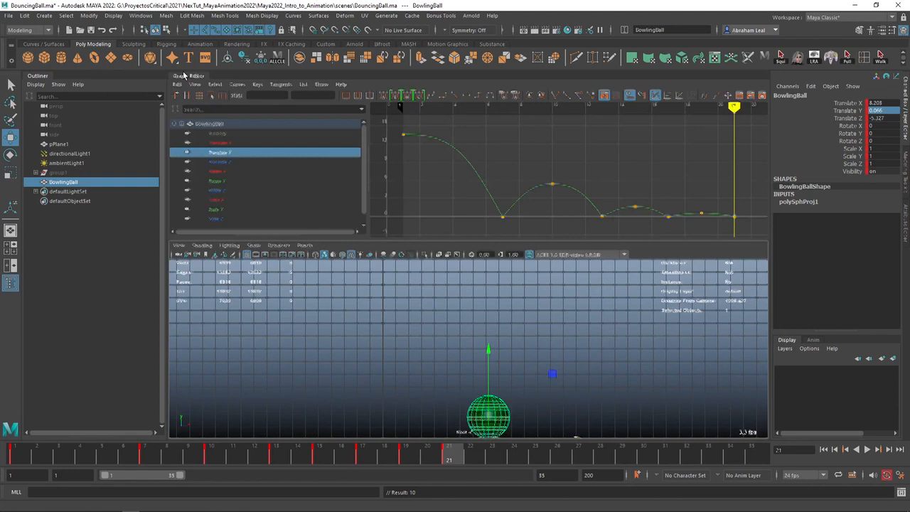
pyautogui.click(236, 143)
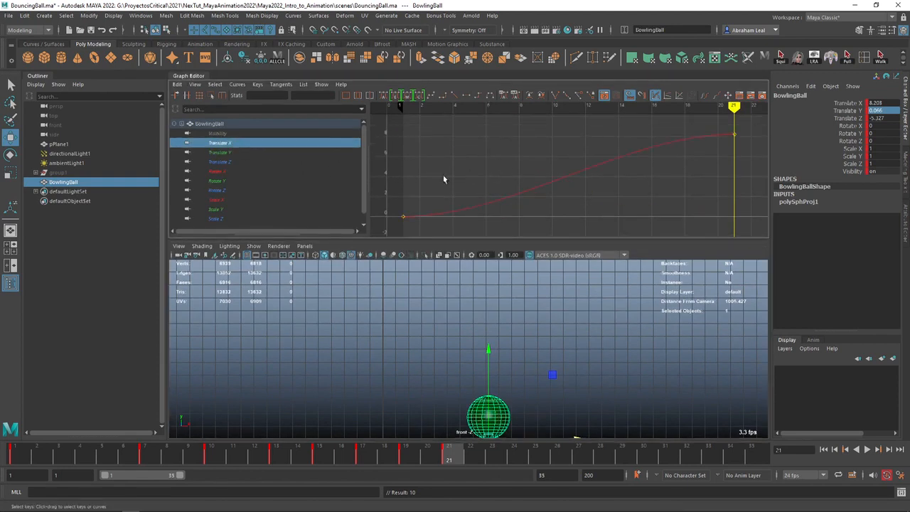
pyautogui.moveTo(433, 225); pyautogui.dragTo(451, 194, button='middle')
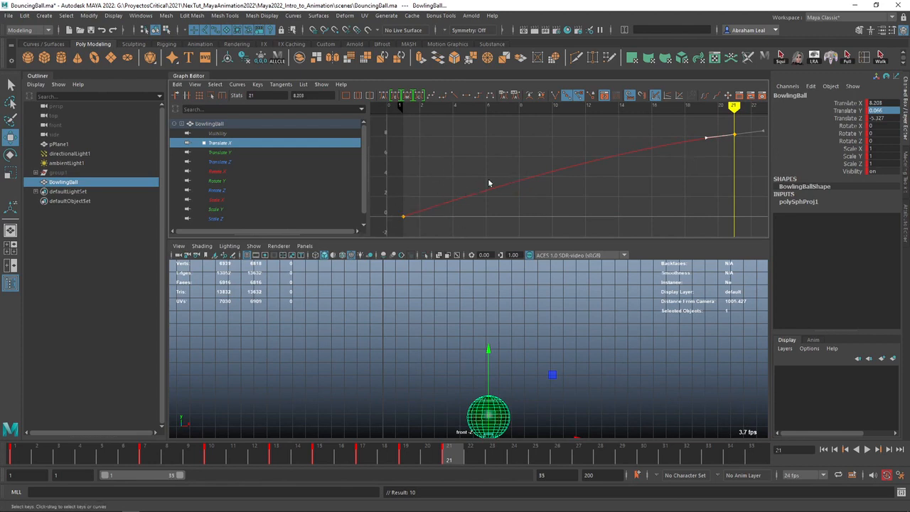
pyautogui.click(189, 76)
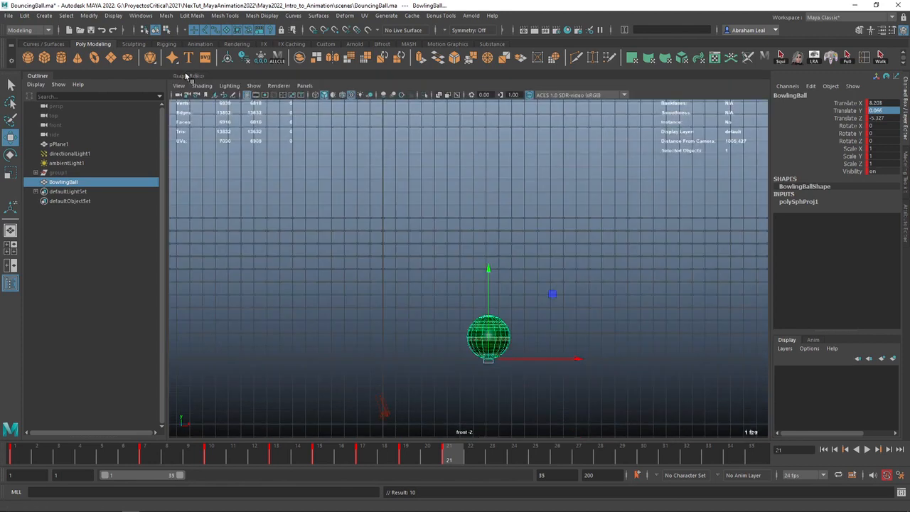
pyautogui.click(823, 450)
pyautogui.click(867, 449)
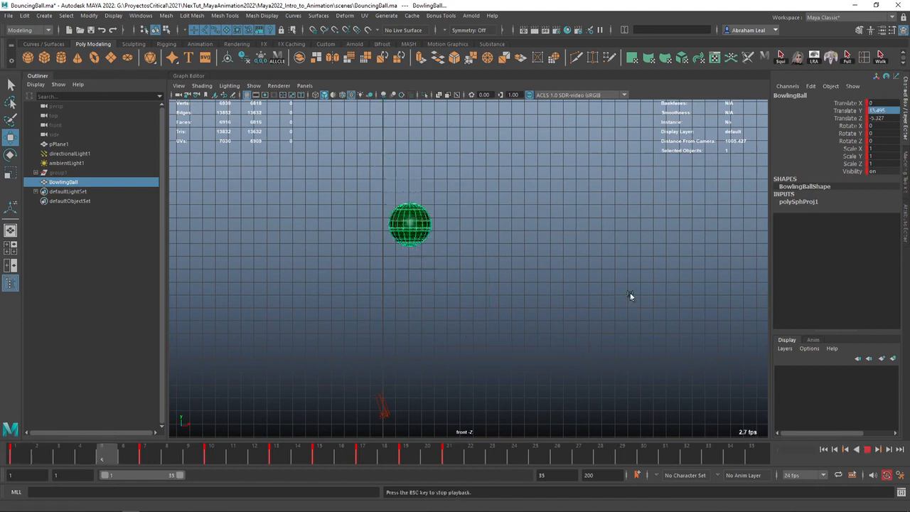
pyautogui.click(626, 294)
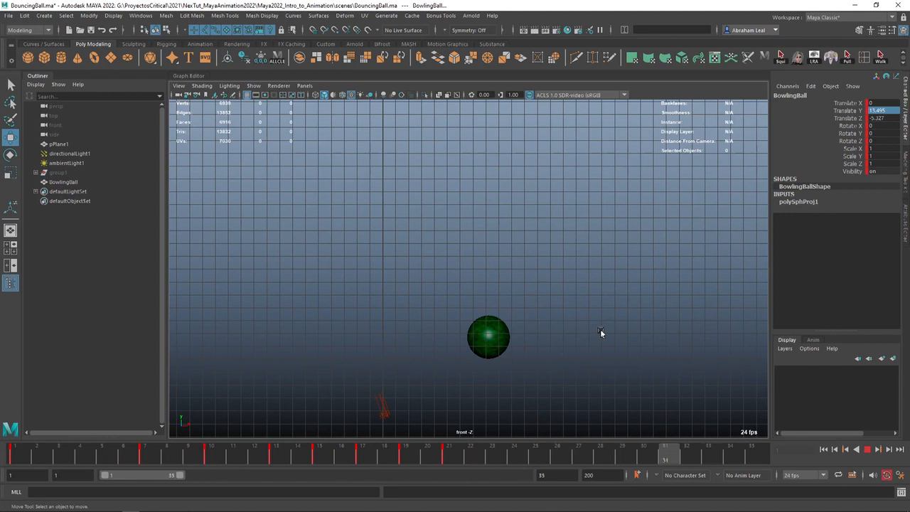
pyautogui.click(868, 452)
# - Lower the ball at frame 19 to Translate Y 0.262, replay the bounce, and return to frame 1
pyautogui.moveTo(356, 455); pyautogui.dragTo(420, 471)
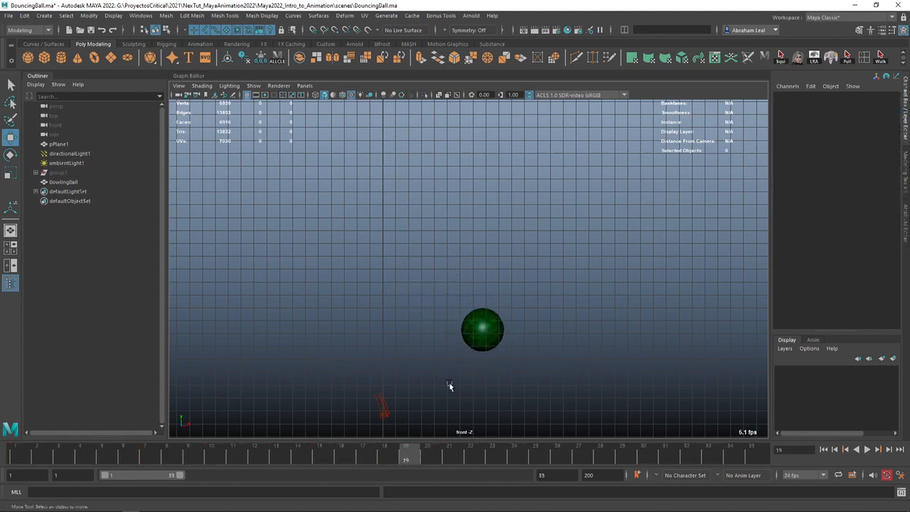
pyautogui.click(478, 338)
pyautogui.moveTo(483, 264); pyautogui.dragTo(483, 263)
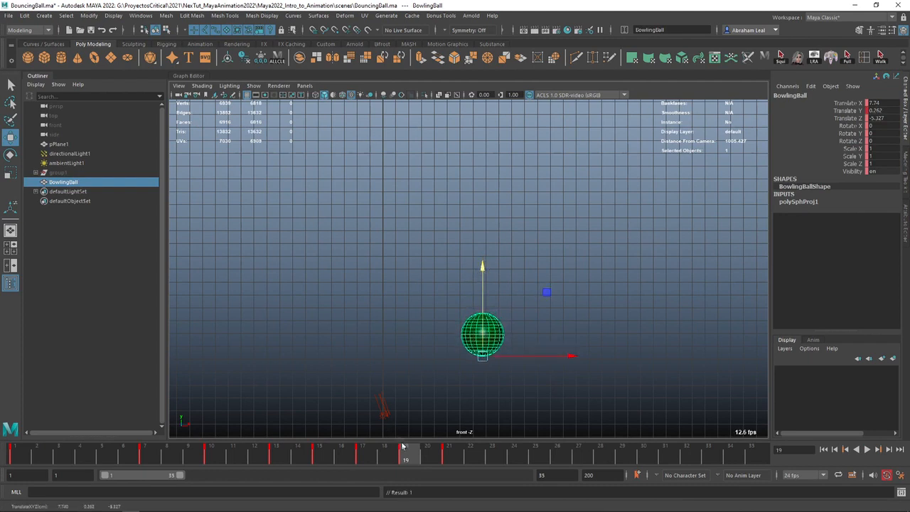
pyautogui.hotkey('alt', 'v')
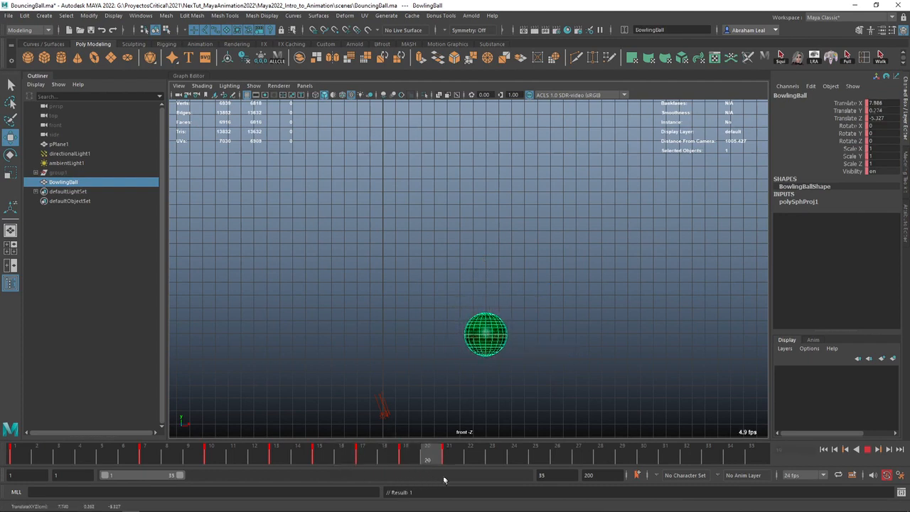
pyautogui.hotkey('alt', 'v')
pyautogui.click(823, 450)
pyautogui.click(867, 450)
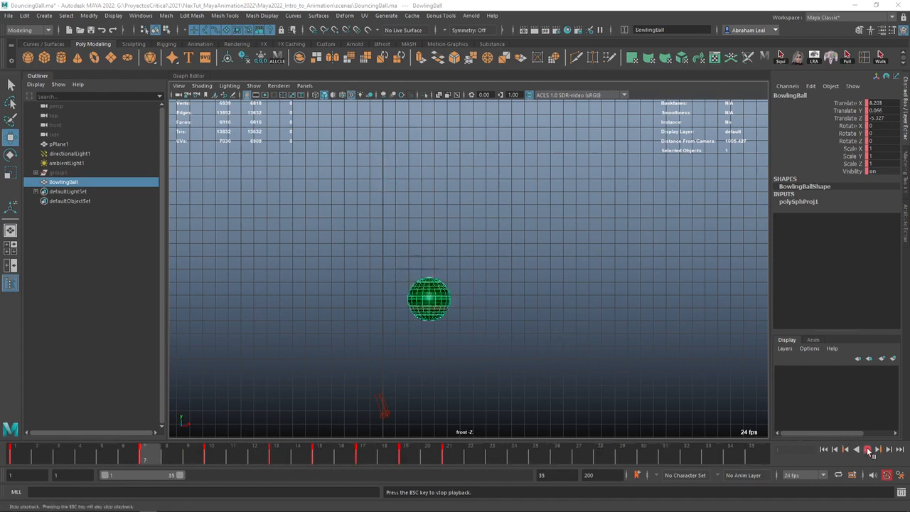
pyautogui.click(868, 450)
pyautogui.click(822, 449)
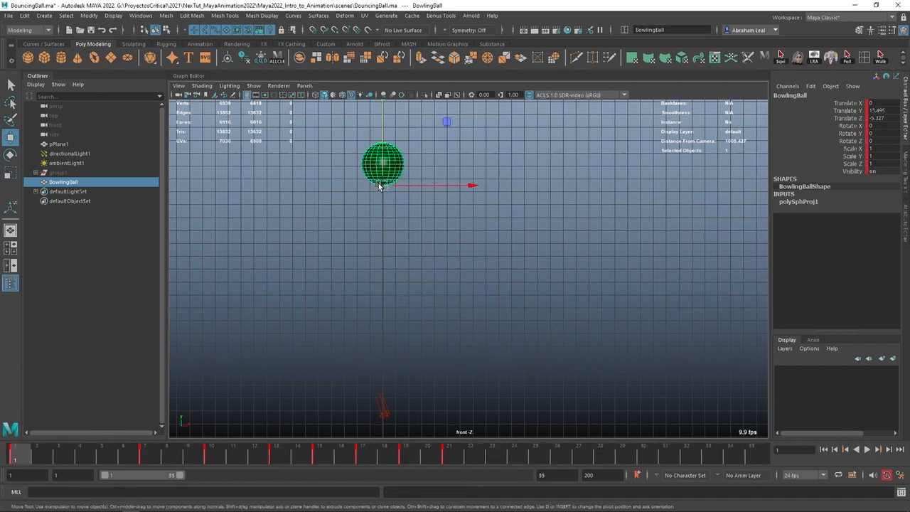
# - Try rotating the ball around Z at frame 1, and undo the rotation
pyautogui.press('e')
pyautogui.moveTo(458, 156); pyautogui.dragTo(443, 171)
pyautogui.hotkey('ctrl', 'z')
pyautogui.hotkey('ctrl', 'z')
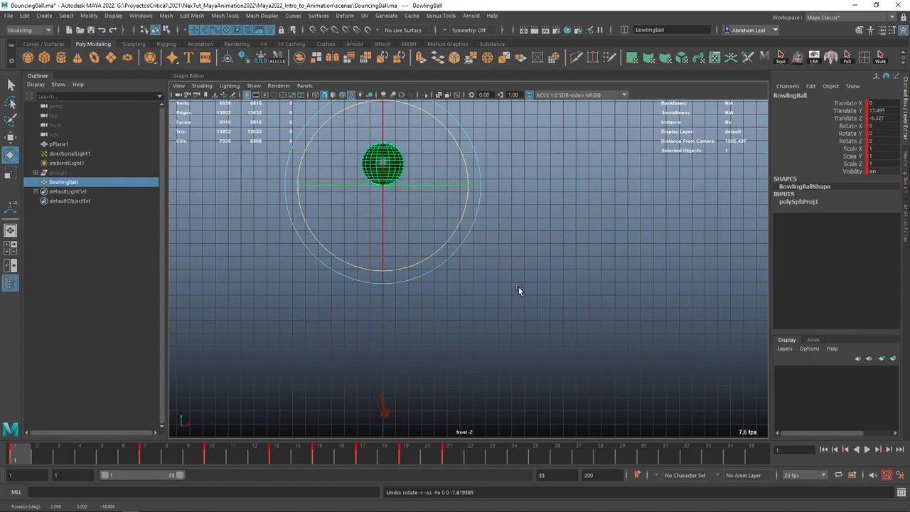
# - Try grouping BowlingBall, center the new group's pivot, and check it against the ball's motion up to frame 13
pyautogui.click(64, 185)
pyautogui.hotkey('ctrl', 'g')
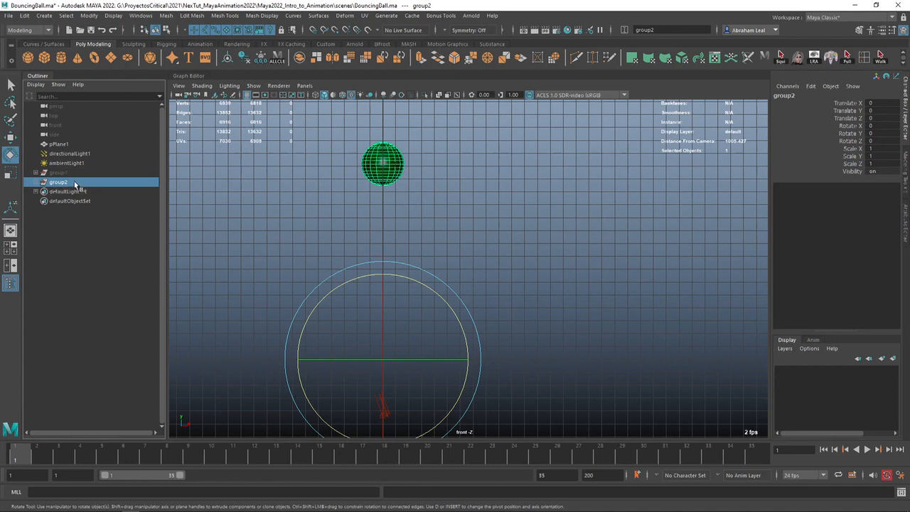
pyautogui.click(35, 182)
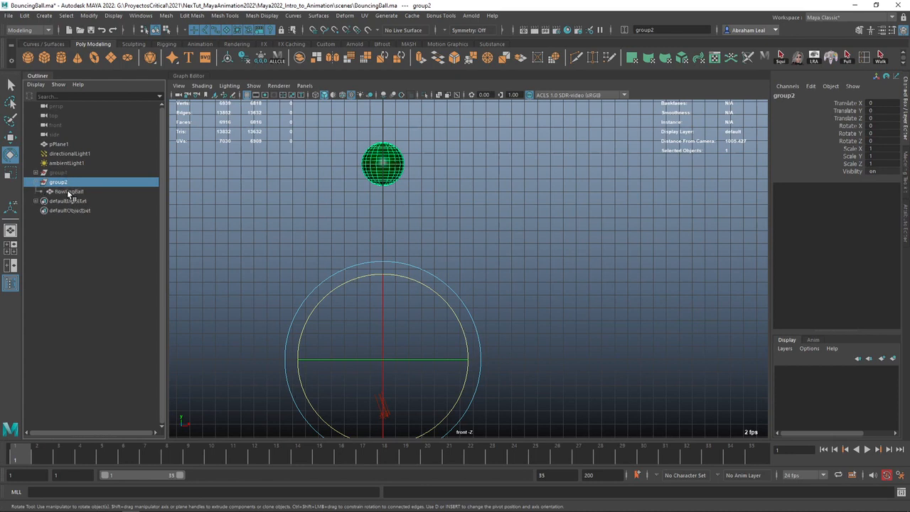
pyautogui.click(68, 192)
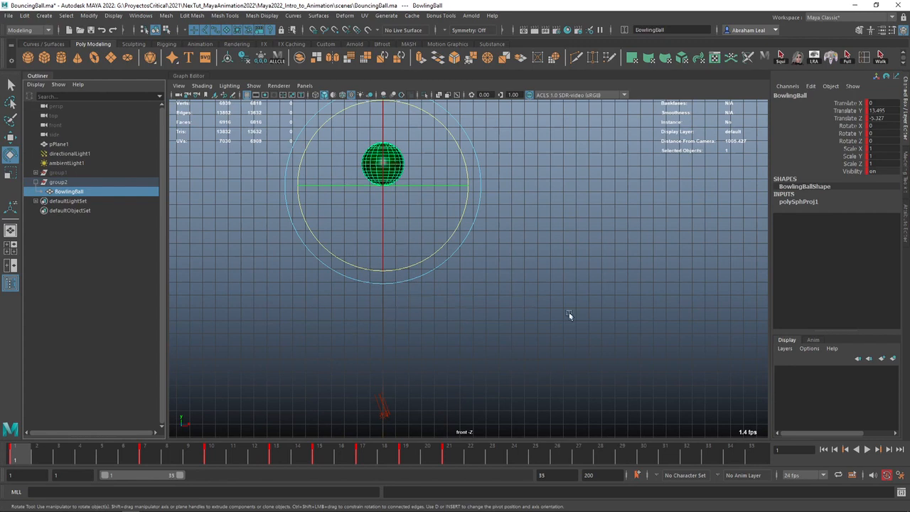
pyautogui.click(63, 183)
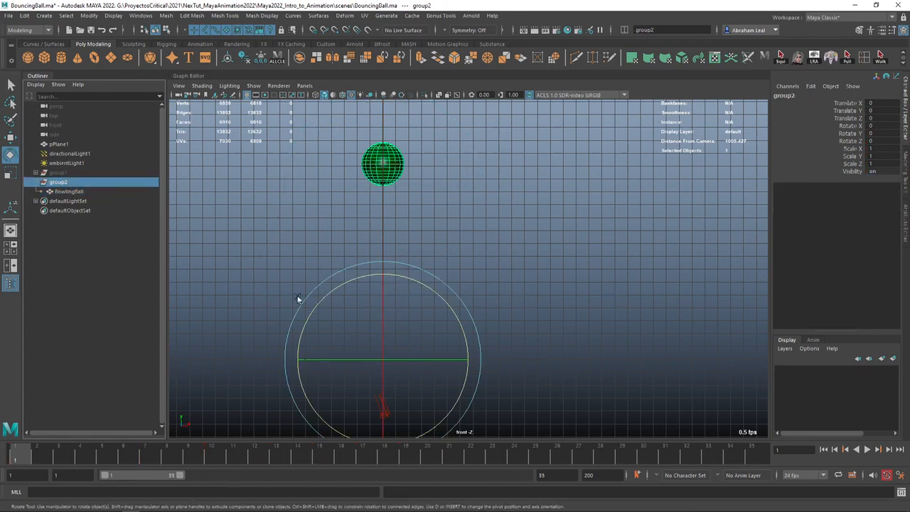
pyautogui.click(229, 59)
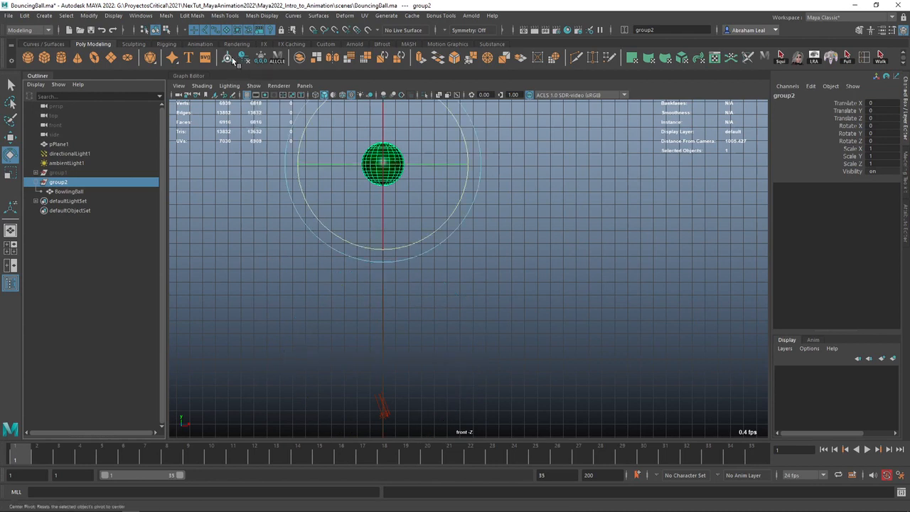
pyautogui.moveTo(121, 453); pyautogui.dragTo(275, 454)
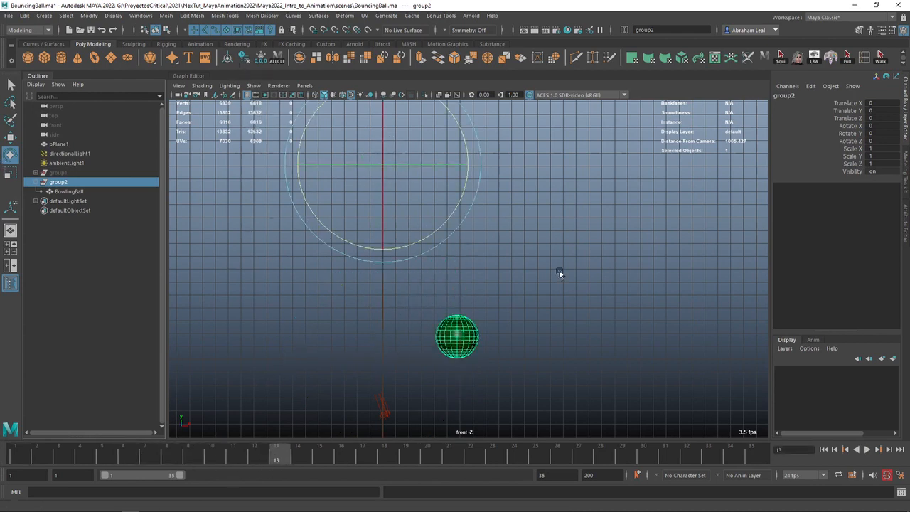
# - Undo the pivot centering and the grouping of BowlingBall
pyautogui.hotkey('ctrl', 'z')
pyautogui.hotkey('ctrl', 'z')
pyautogui.hotkey('ctrl', 'z')
pyautogui.hotkey('ctrl', 'z')
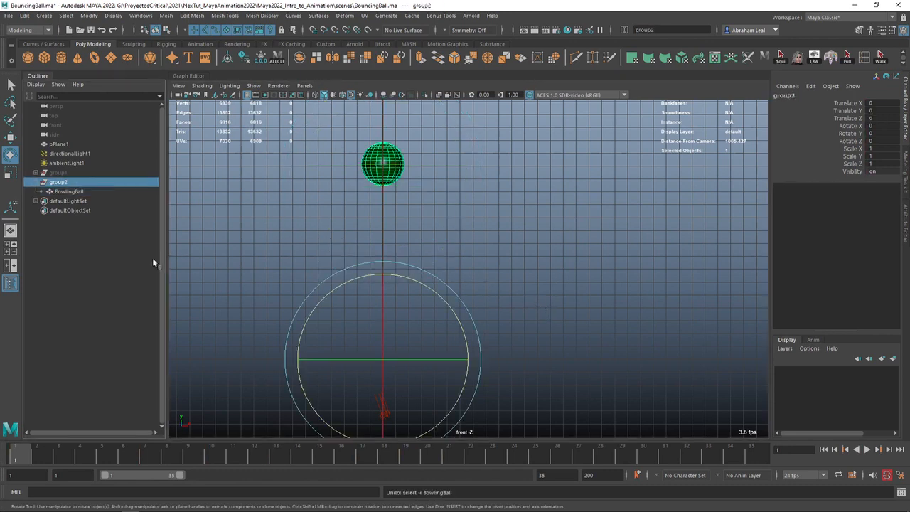
pyautogui.hotkey('ctrl', 'z')
pyautogui.hotkey('ctrl', 'z')
pyautogui.hotkey('ctrl', 'z')
pyautogui.hotkey('ctrl', 'z')
pyautogui.hotkey('ctrl', 'z')
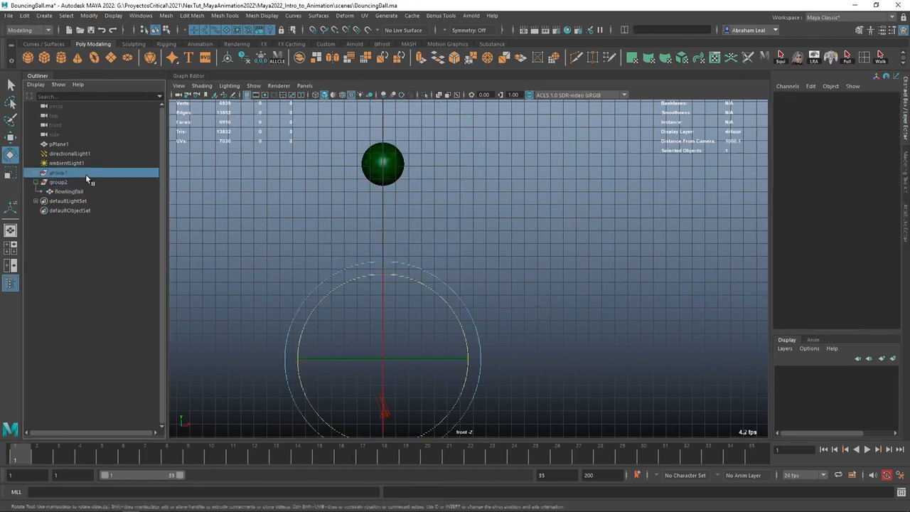
pyautogui.hotkey('ctrl', 'z')
pyautogui.hotkey('ctrl', 'z')
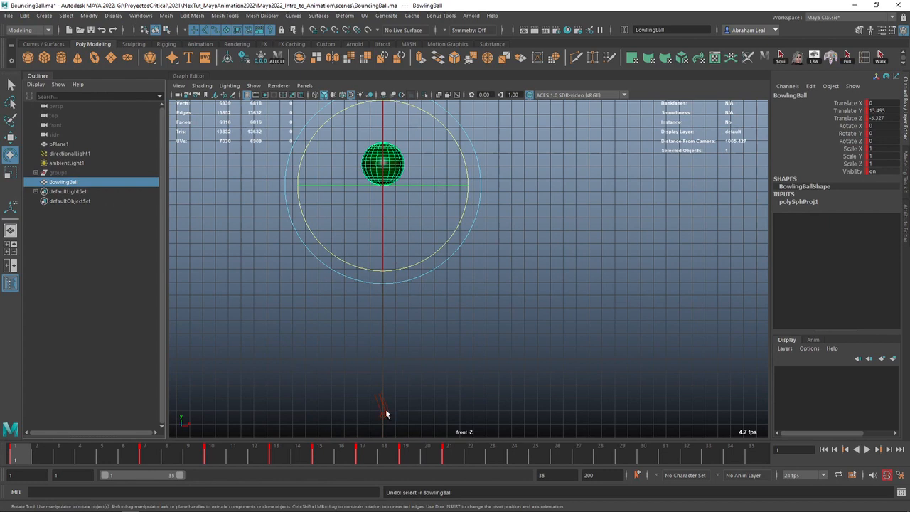
# - At frame 24, rotate the ball about -78 degrees around Z and reposition it forward on the ground with Translate Y about 1.43
pyautogui.hotkey('alt', 'v')
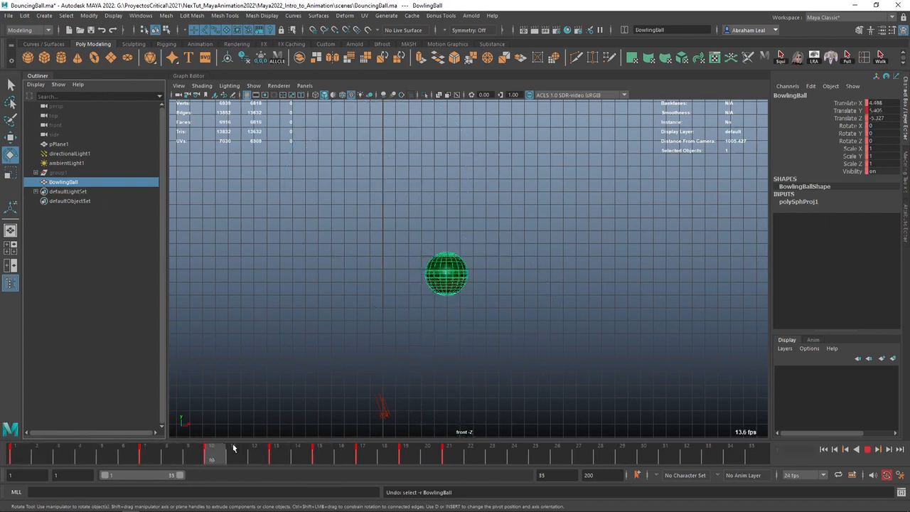
pyautogui.hotkey('alt', 'v')
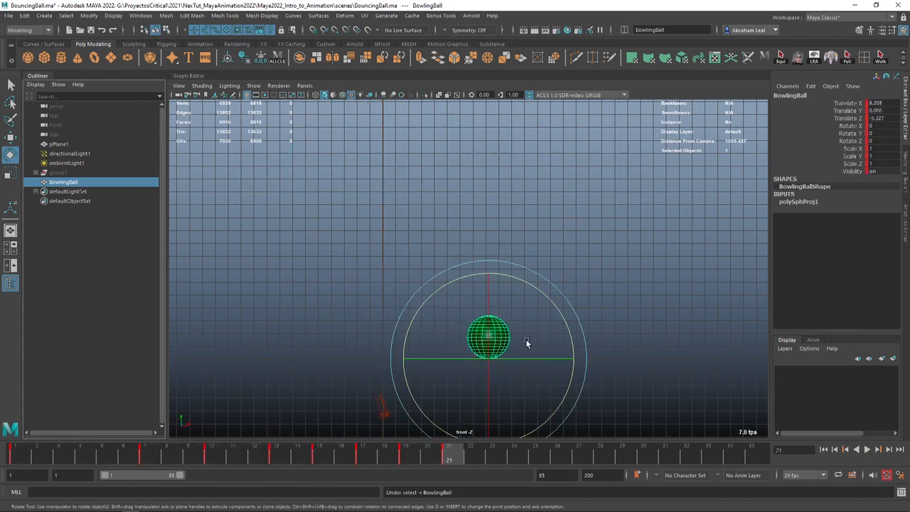
pyautogui.moveTo(459, 457); pyautogui.dragTo(515, 457)
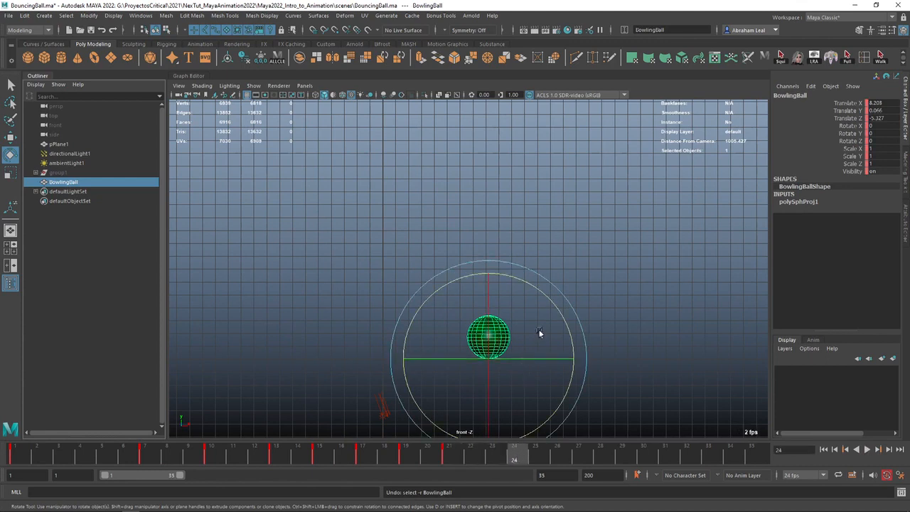
pyautogui.moveTo(551, 302); pyautogui.dragTo(578, 323)
pyautogui.moveTo(488, 278); pyautogui.dragTo(540, 321)
pyautogui.press('w')
pyautogui.moveTo(488, 354); pyautogui.dragTo(500, 344)
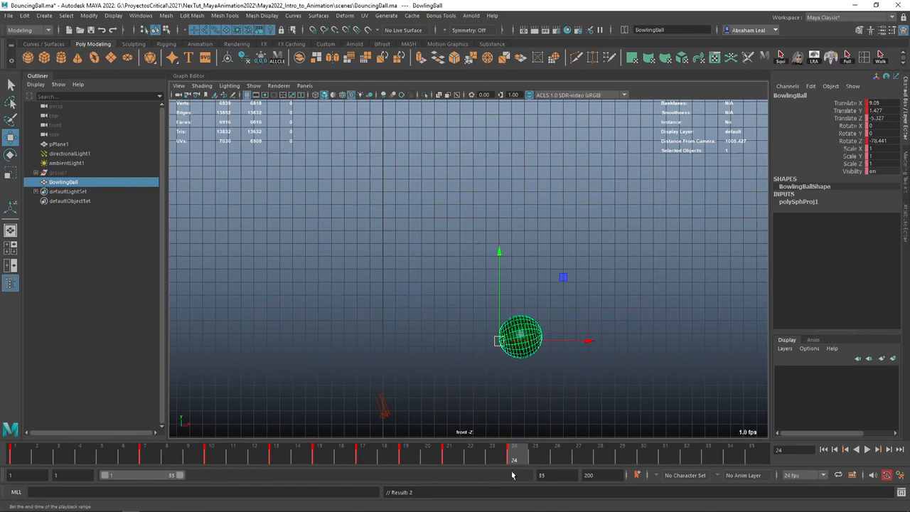
# - Play the bounce from frame 1 and examine BowlingBall's Rotate Z curve
pyautogui.moveTo(512, 460); pyautogui.dragTo(21, 456)
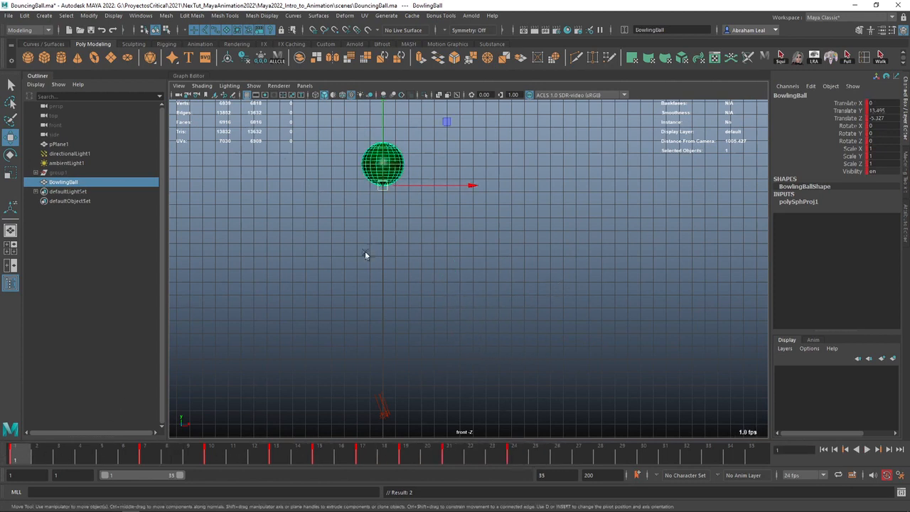
pyautogui.hotkey('alt', 'v')
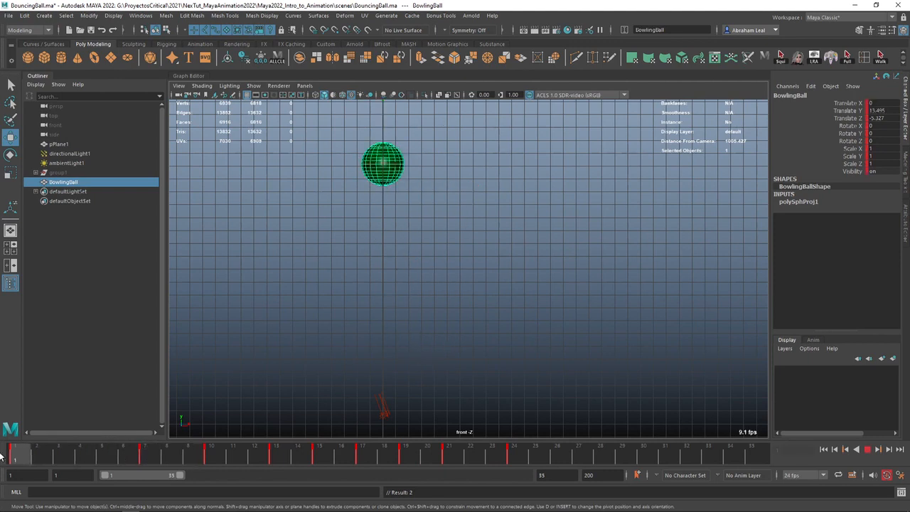
pyautogui.press('Escape')
pyautogui.click(179, 77)
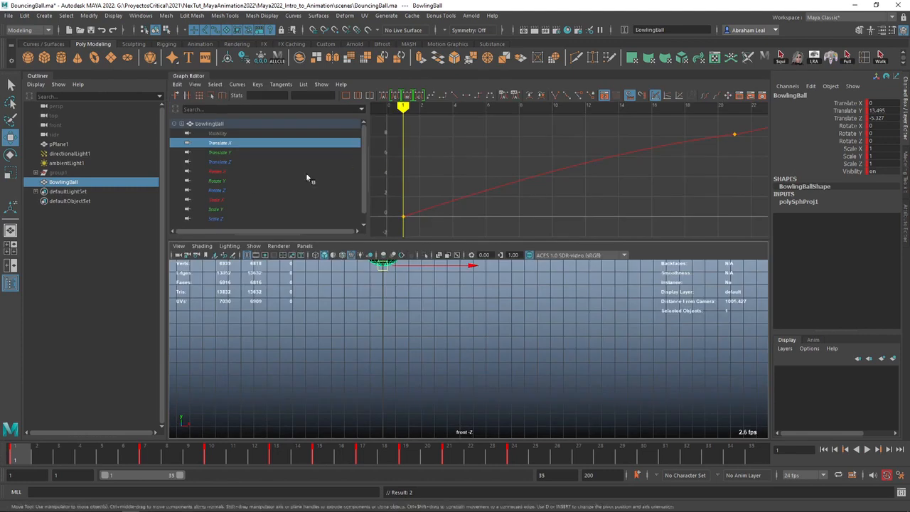
pyautogui.click(230, 181)
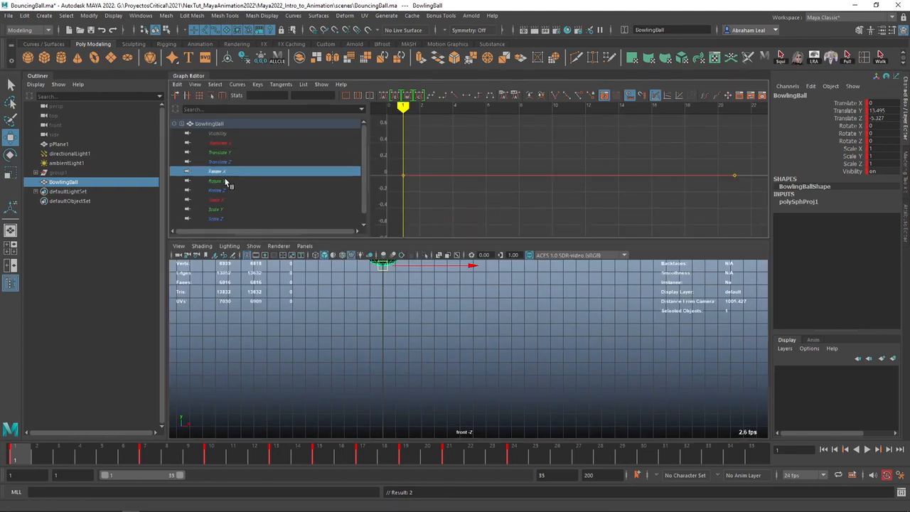
pyautogui.click(227, 190)
pyautogui.scroll(-6, 615, 189)
pyautogui.scroll(4, 597, 173)
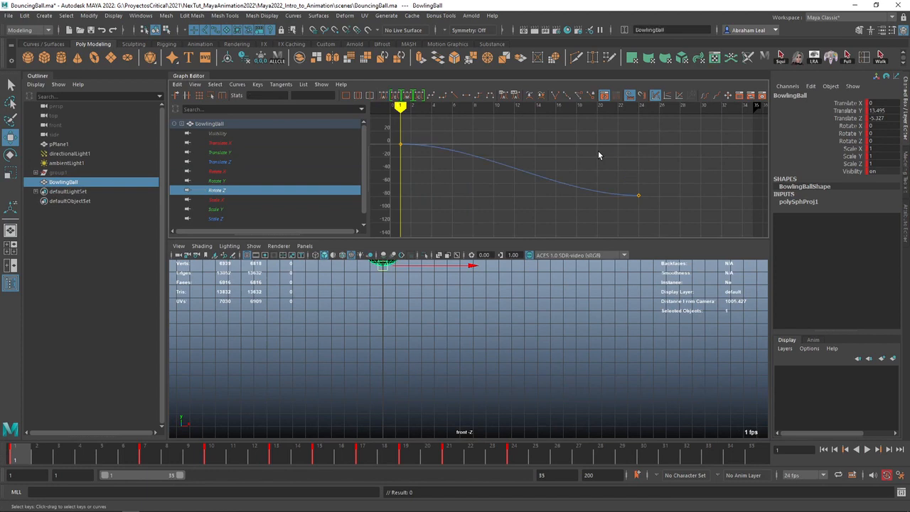
pyautogui.click(190, 76)
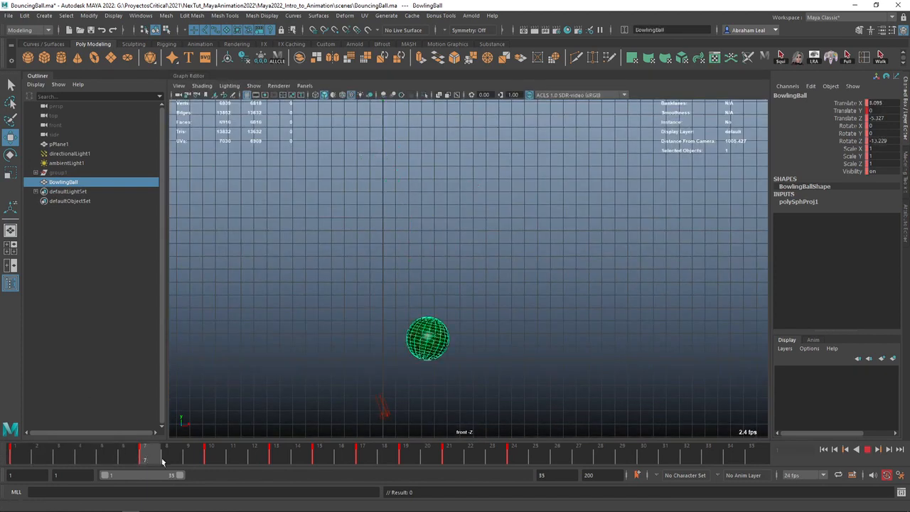
# - Raise the ball to ground level at frame 13 with Translate Y about 0.61 and at frame 7 with about 0.09
pyautogui.moveTo(265, 477); pyautogui.dragTo(273, 475)
pyautogui.keyDown('alt'); pyautogui.moveTo(493, 389); pyautogui.dragTo(482, 312, button='middle'); pyautogui.keyUp('alt')
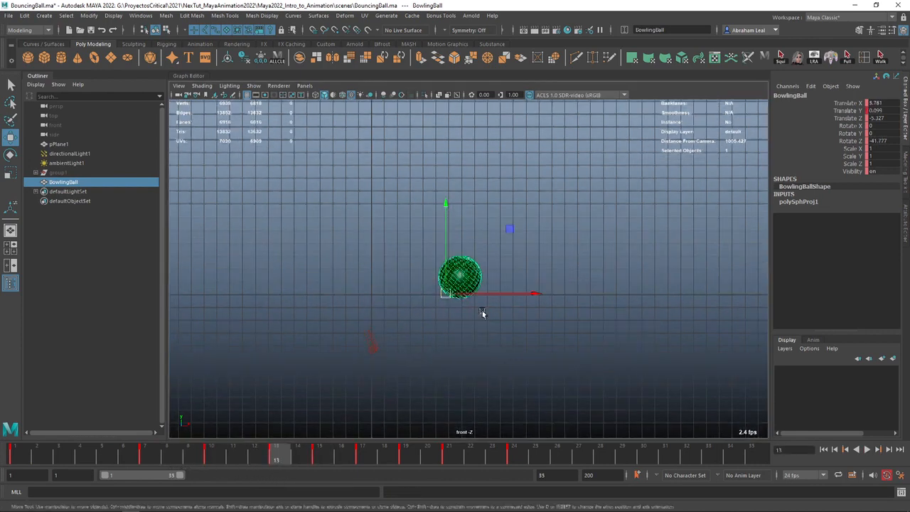
pyautogui.scroll(3, 483, 314)
pyautogui.moveTo(416, 307); pyautogui.dragTo(420, 294)
pyautogui.hotkey('alt', 'v')
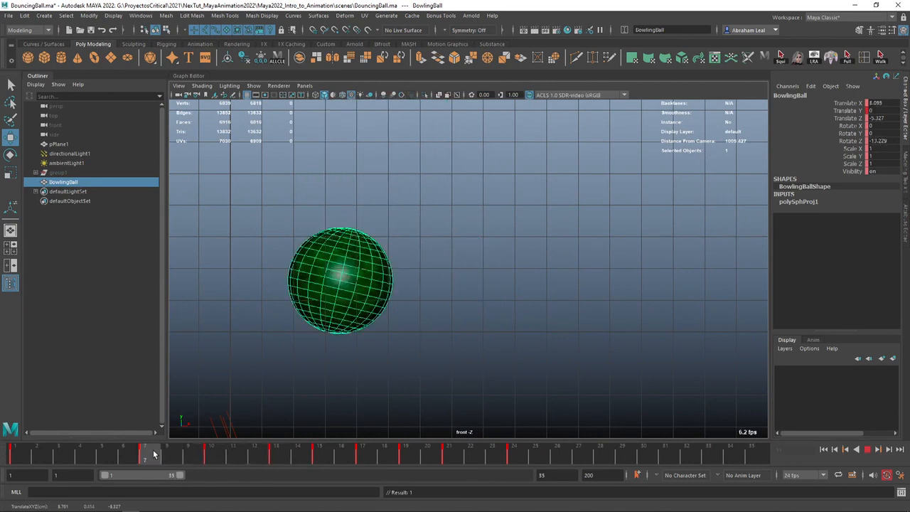
pyautogui.moveTo(328, 254); pyautogui.dragTo(326, 249)
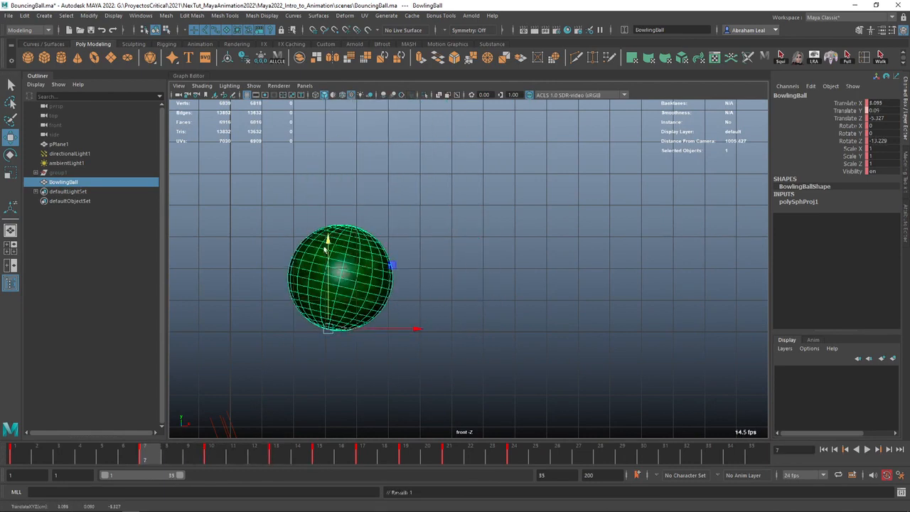
# - Raise the ball at frame 17 to Translate Y about 0.89 and at frame 19 to about 1.07
pyautogui.moveTo(145, 464); pyautogui.dragTo(364, 461)
pyautogui.moveTo(509, 271); pyautogui.dragTo(462, 228, button='middle')
pyautogui.moveTo(366, 456); pyautogui.dragTo(406, 453)
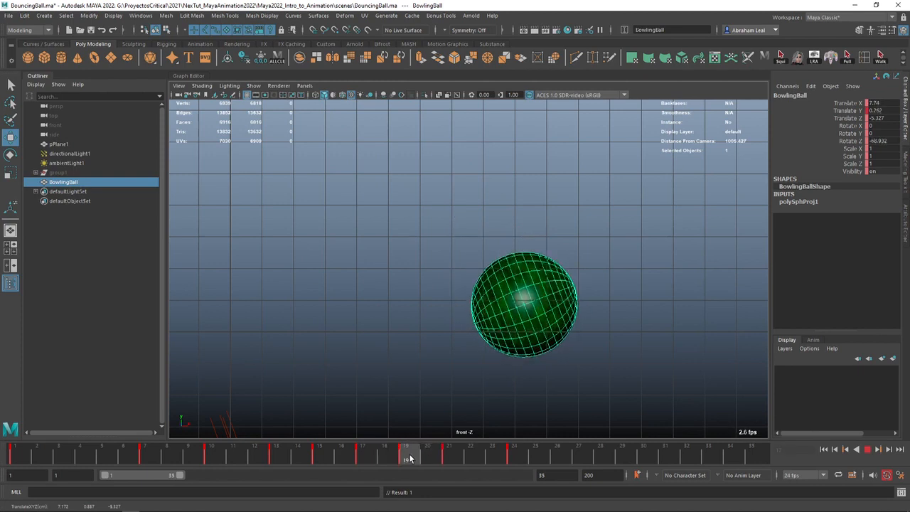
pyautogui.moveTo(477, 284); pyautogui.dragTo(475, 258, button='middle')
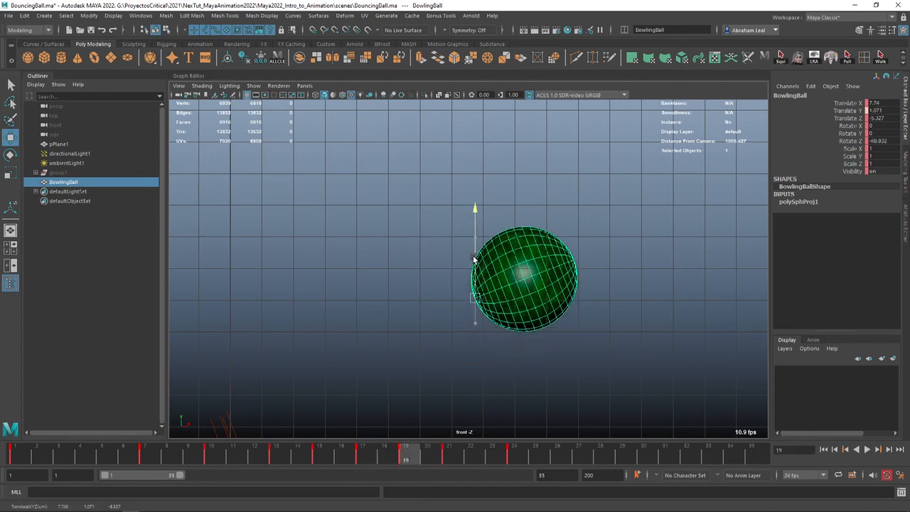
# - Adjust the ball's ground height at frame 21 to Translate Y about 1.24 and at frame 24 to about 1.34
pyautogui.moveTo(409, 455); pyautogui.dragTo(448, 463)
pyautogui.moveTo(489, 286); pyautogui.dragTo(489, 249)
pyautogui.hotkey('alt', 'v')
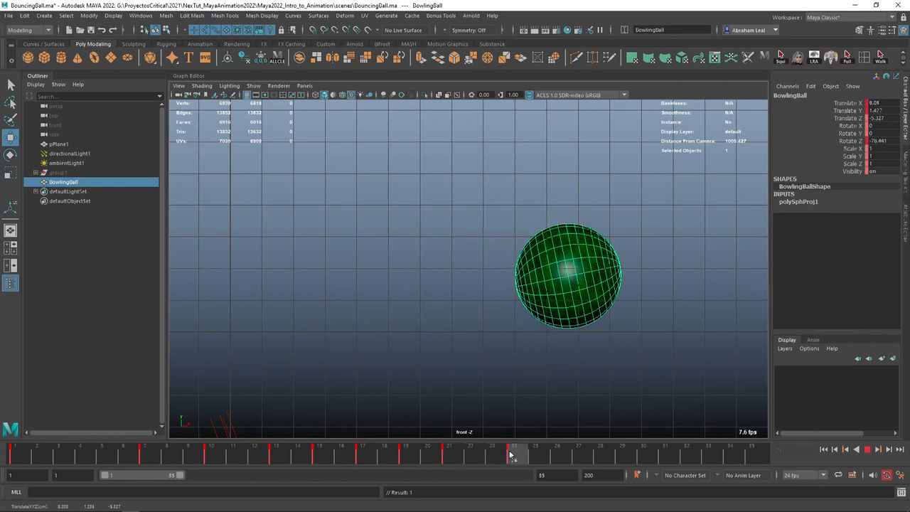
pyautogui.hotkey('alt', 'v')
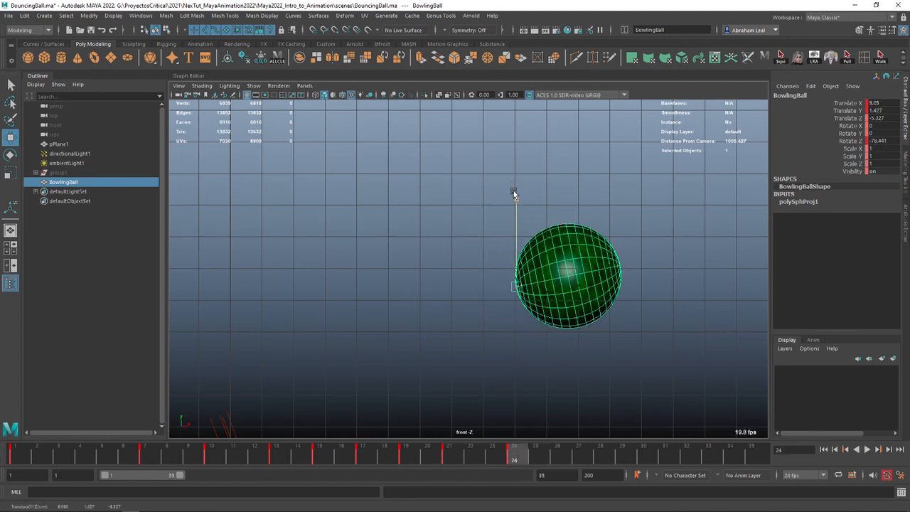
pyautogui.click(477, 286)
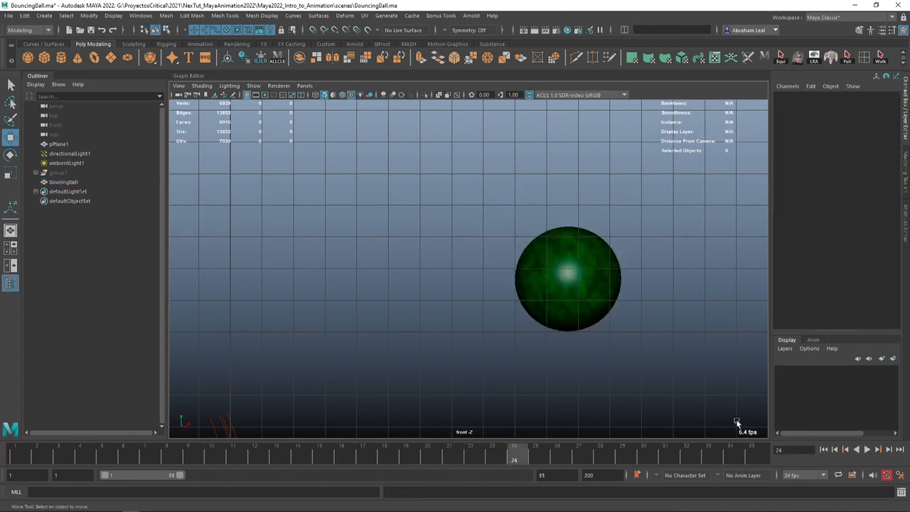
# - Hide the grid and play the corrected bounce from frame 1 in the front view
pyautogui.click(824, 450)
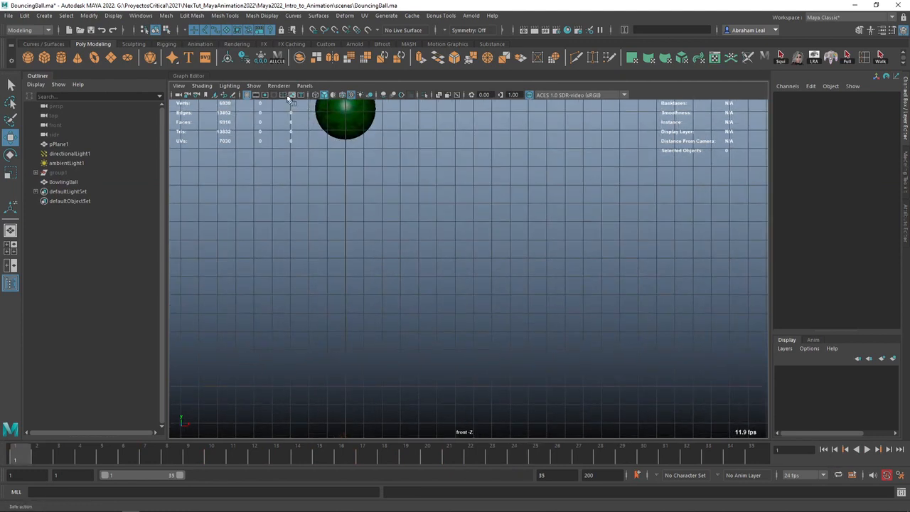
pyautogui.keyDown('alt'); pyautogui.moveTo(411, 155); pyautogui.dragTo(423, 215, button='middle'); pyautogui.keyUp('alt')
pyautogui.click(248, 95)
pyautogui.keyDown('alt'); pyautogui.moveTo(605, 347); pyautogui.dragTo(584, 298, button='middle'); pyautogui.keyUp('alt')
pyautogui.scroll(-1, 586, 331)
pyautogui.click(872, 449)
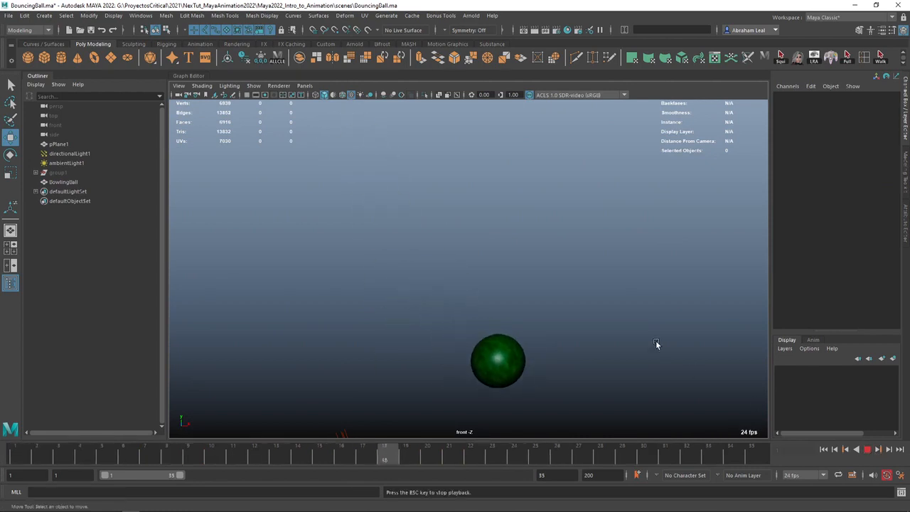
pyautogui.click(869, 451)
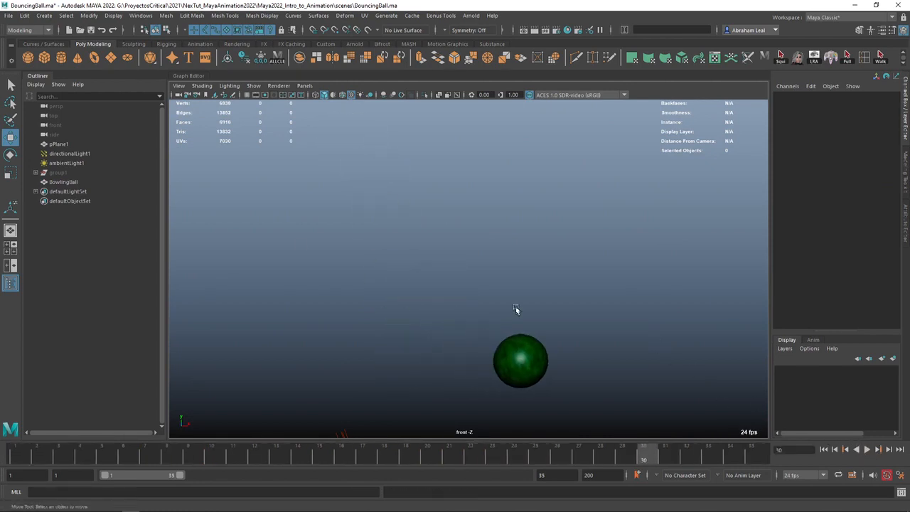
# - Reshape BowlingBall's Rotate Z curve with a flat tangent at frame 1 and a straight run into the frame 24 key
pyautogui.press('space')
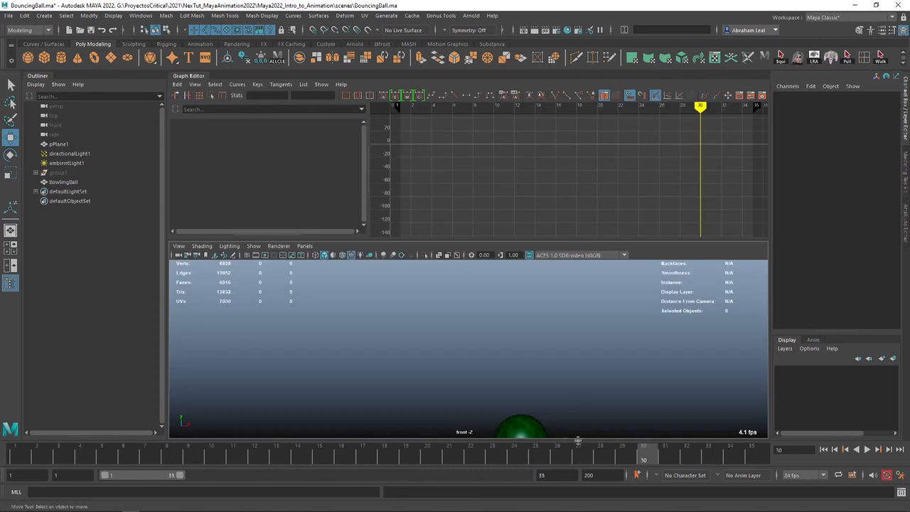
pyautogui.click(527, 430)
pyautogui.click(229, 192)
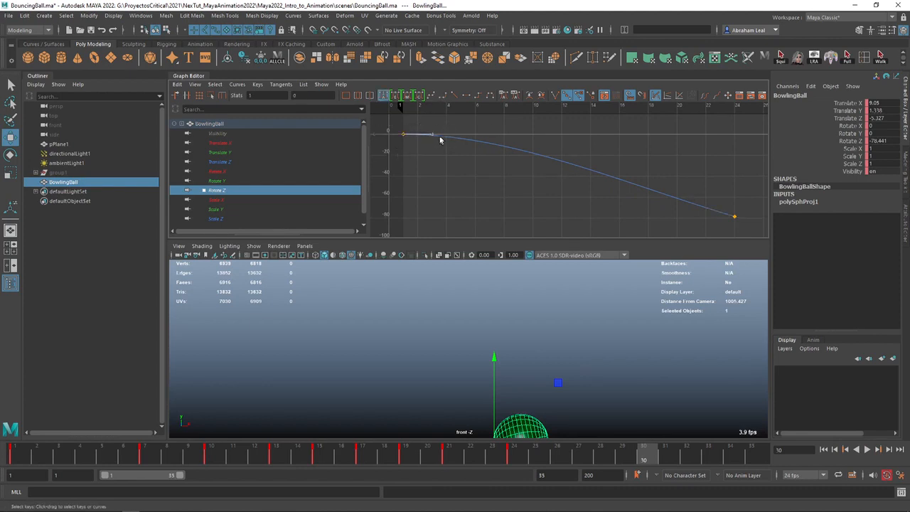
pyautogui.doubleClick(181, 78)
# - Play the bowling ball's animation from frame 1 in the perspective view and examine its bounce and roll from several angles
pyautogui.click(824, 449)
pyautogui.click(715, 374)
pyautogui.press('space')
pyautogui.moveTo(714, 374); pyautogui.dragTo(708, 335)
pyautogui.keyDown('alt'); pyautogui.moveTo(684, 340); pyautogui.dragTo(478, 237); pyautogui.keyUp('alt')
pyautogui.scroll(-1, 478, 237)
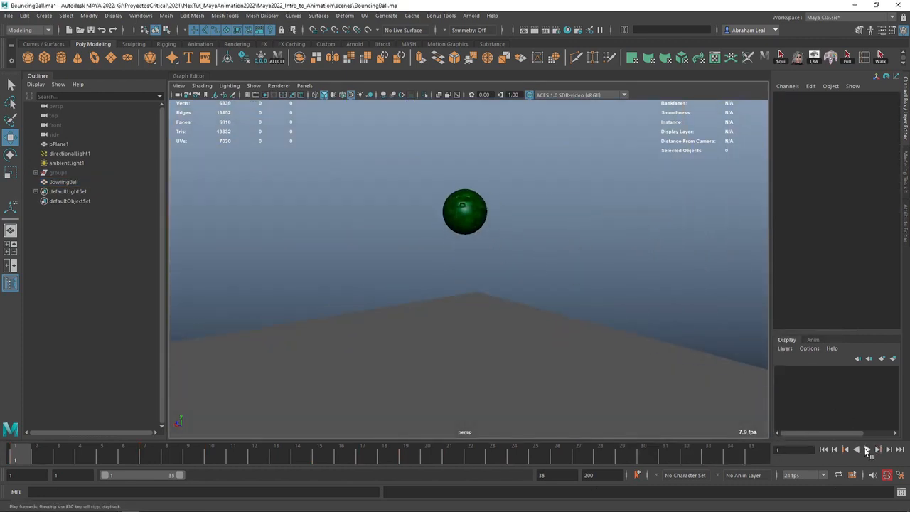
pyautogui.click(868, 450)
pyautogui.keyDown('alt'); pyautogui.moveTo(530, 304); pyautogui.dragTo(587, 256, button='middle'); pyautogui.keyUp('alt')
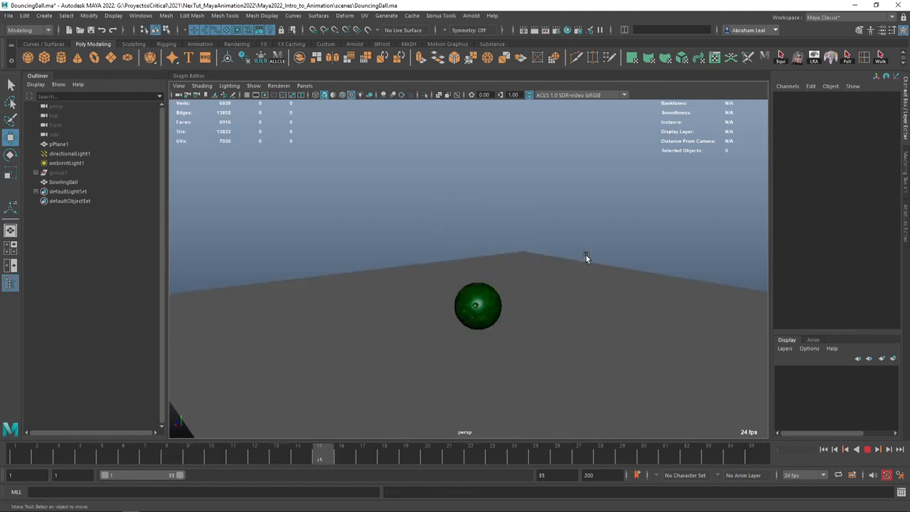
pyautogui.keyDown('alt'); pyautogui.moveTo(587, 256); pyautogui.dragTo(527, 229); pyautogui.keyUp('alt')
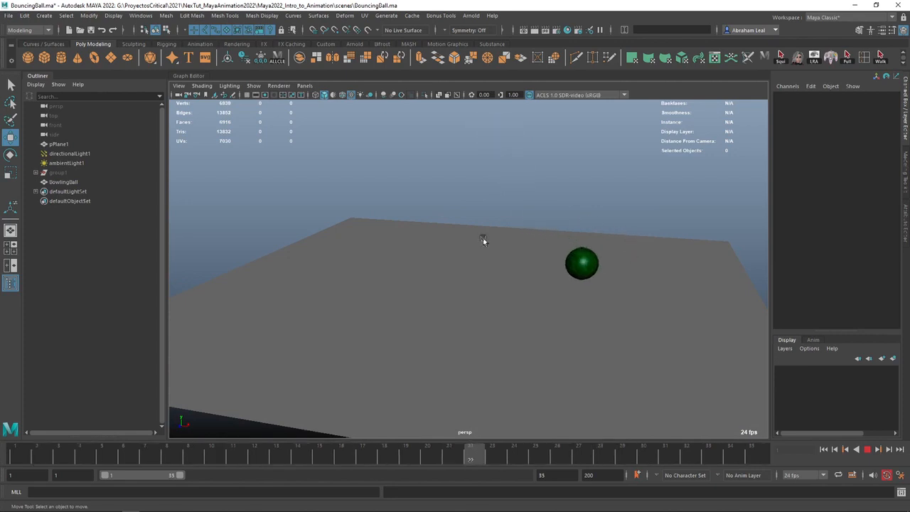
pyautogui.keyDown('alt'); pyautogui.moveTo(590, 231); pyautogui.dragTo(549, 272); pyautogui.keyUp('alt')
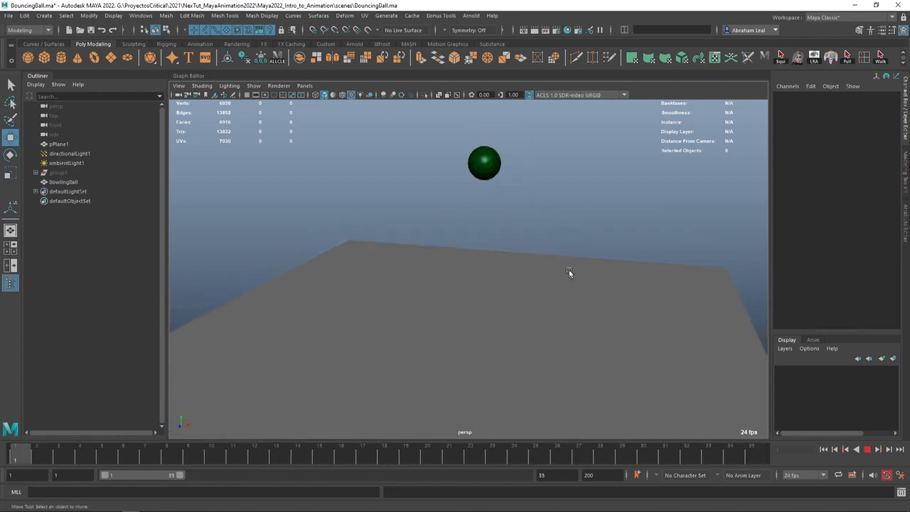
pyautogui.keyDown('alt'); pyautogui.moveTo(508, 247); pyautogui.dragTo(526, 278); pyautogui.keyUp('alt')
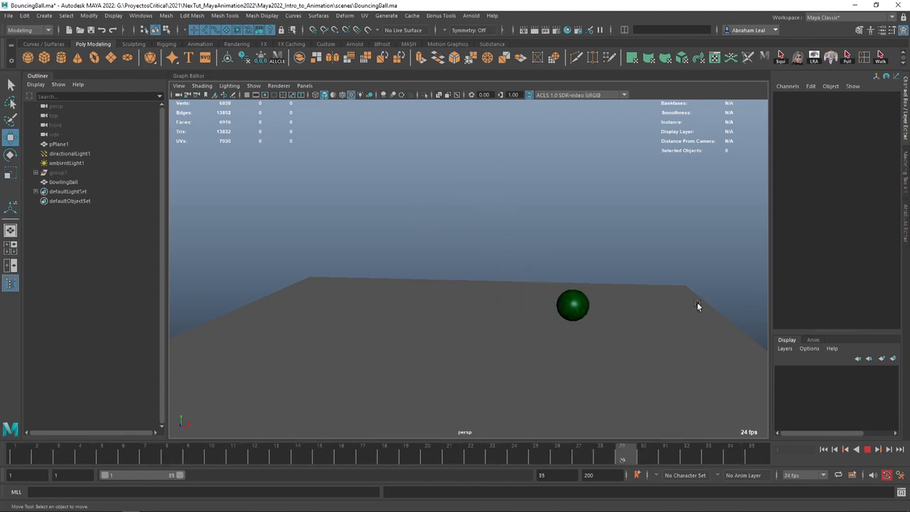
pyautogui.click(868, 450)
# - Unhide group1 with the original ball and play both balls from frame 1 to compare their motion
pyautogui.click(36, 173)
pyautogui.click(57, 172)
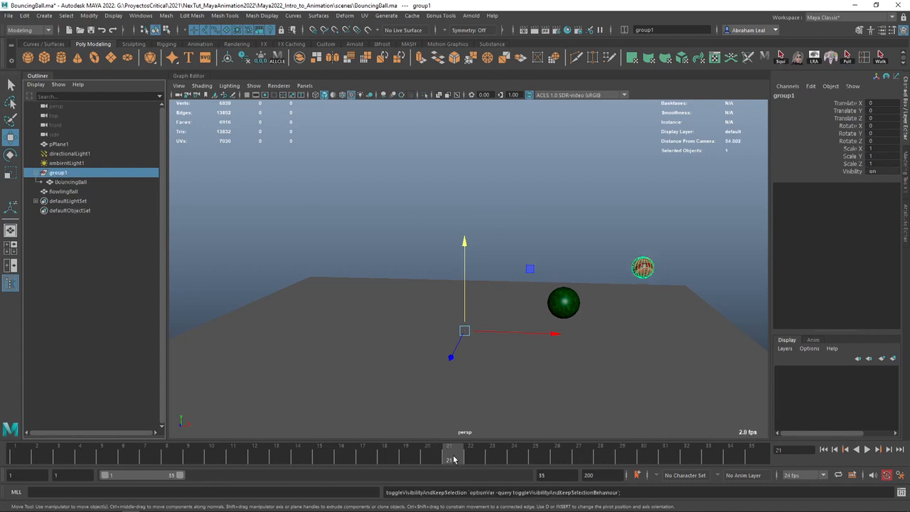
pyautogui.moveTo(457, 459); pyautogui.dragTo(16, 445)
pyautogui.keyDown('alt'); pyautogui.moveTo(380, 239); pyautogui.dragTo(374, 221); pyautogui.keyUp('alt')
pyautogui.click(375, 221)
pyautogui.keyDown('alt'); pyautogui.moveTo(462, 246); pyautogui.dragTo(613, 315); pyautogui.keyUp('alt')
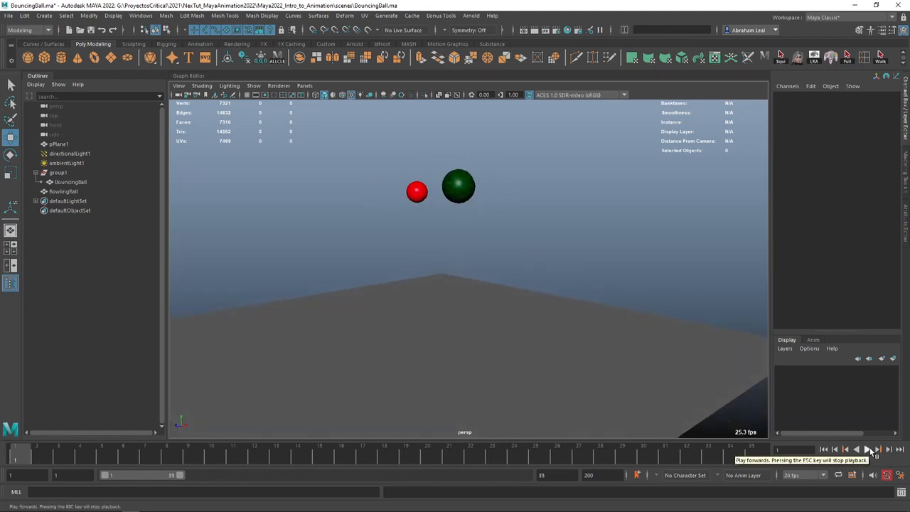
pyautogui.click(868, 449)
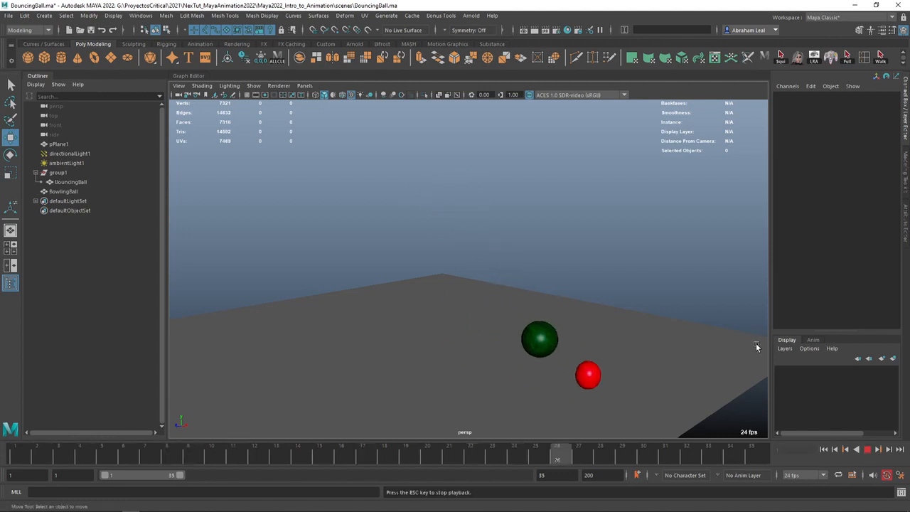
pyautogui.keyDown('alt'); pyautogui.moveTo(665, 326); pyautogui.dragTo(714, 312); pyautogui.keyUp('alt')
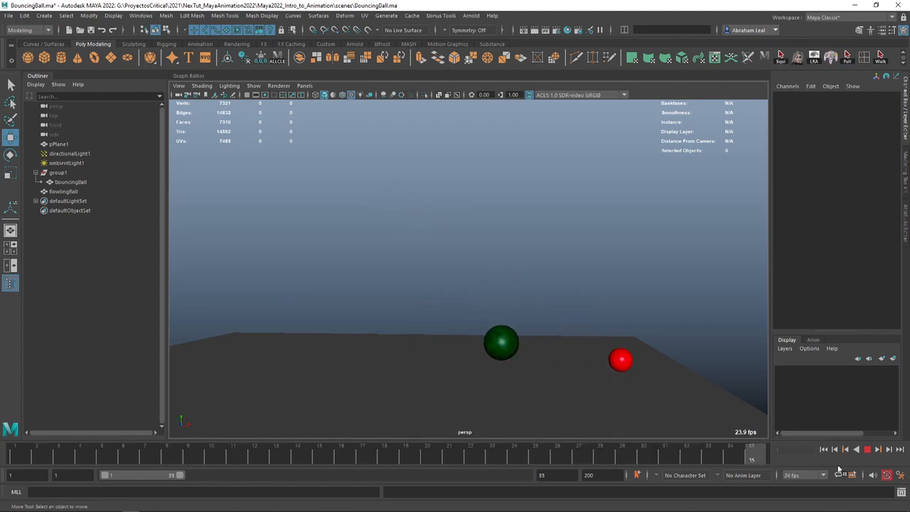
# - Move BowlingBall's final key from frame 24 to frame 29 and replay the animation in the perspective and front views
pyautogui.click(472, 355)
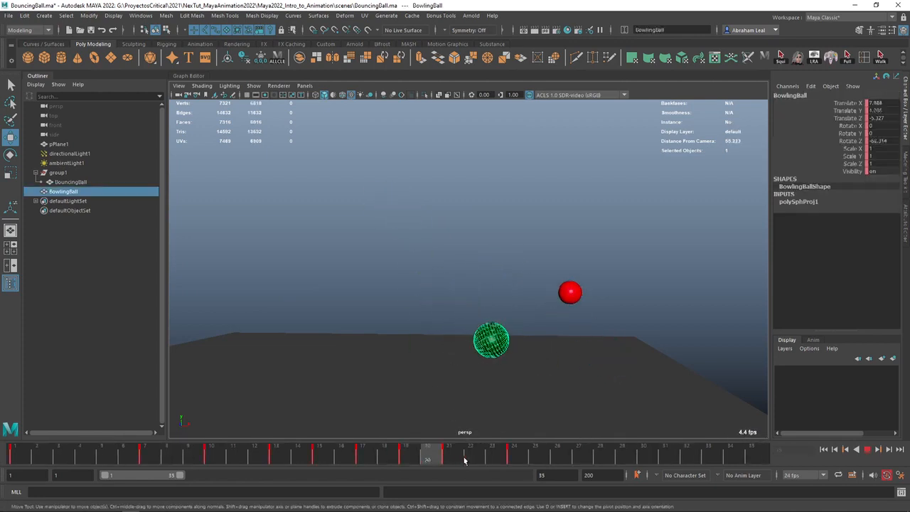
pyautogui.click(520, 452)
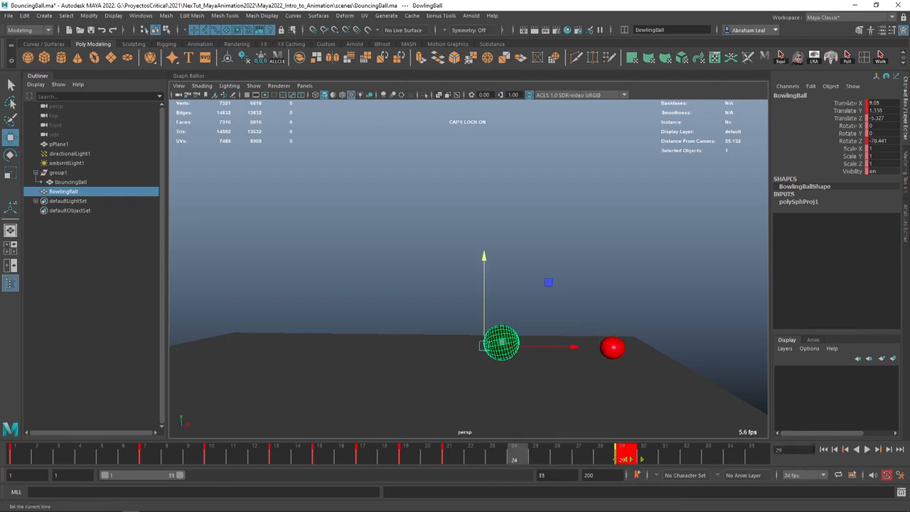
pyautogui.click(845, 449)
pyautogui.click(866, 450)
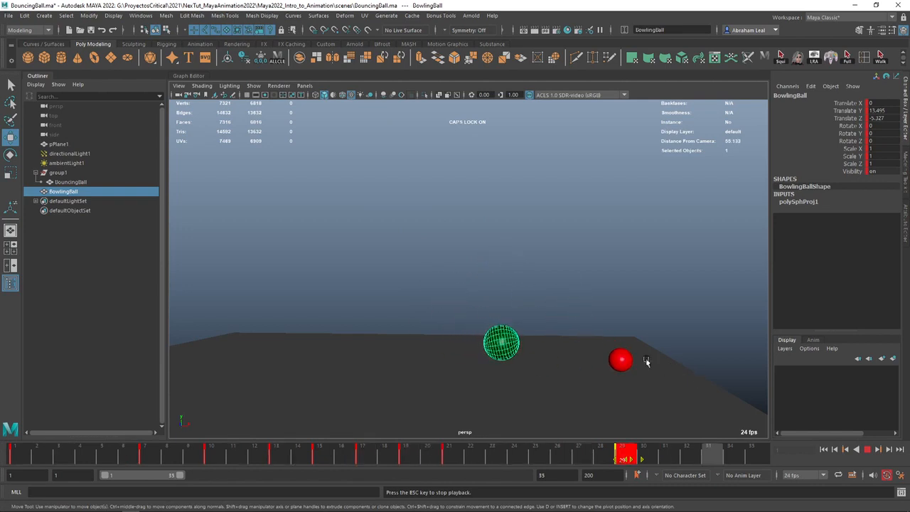
pyautogui.press('space')
pyautogui.moveTo(635, 366); pyautogui.dragTo(633, 381)
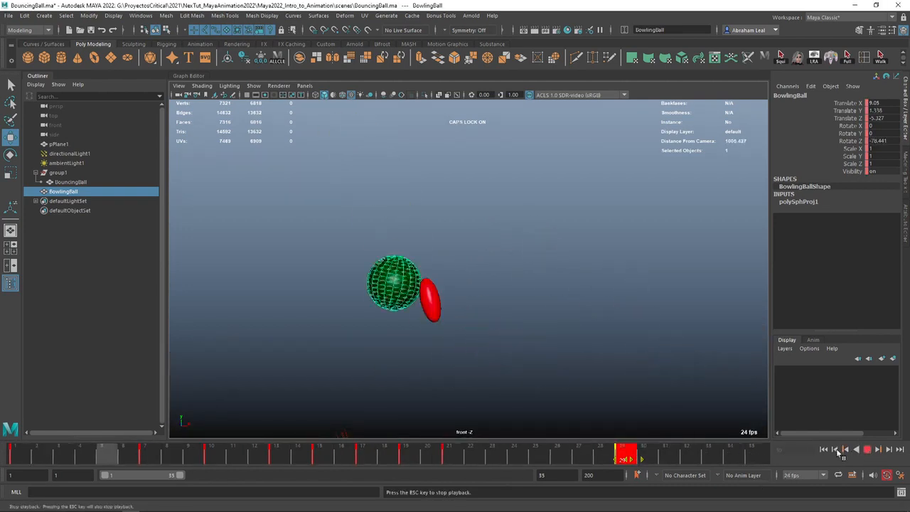
# - Show the grid again and lower the bowling ball to the ground line at contact frames 13, 17 and 21
pyautogui.click(440, 459)
pyautogui.moveTo(439, 458); pyautogui.dragTo(445, 457)
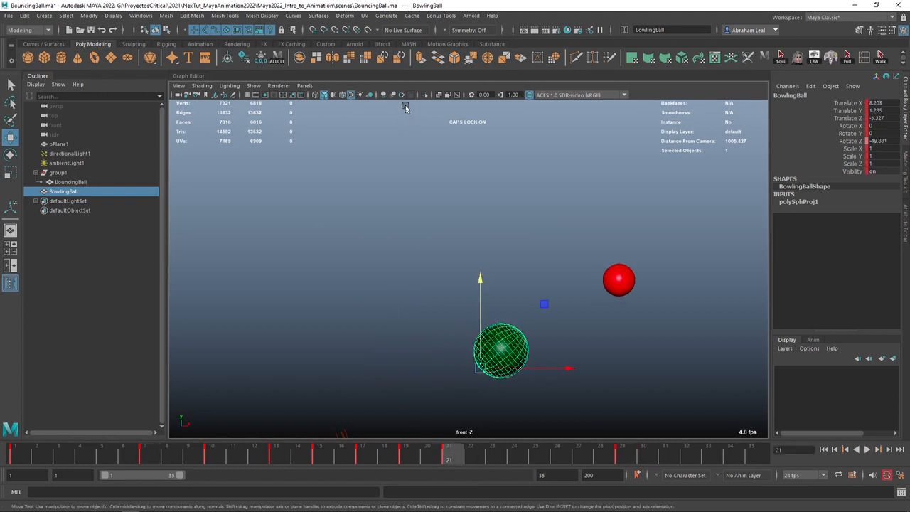
pyautogui.click(247, 96)
pyautogui.scroll(5, 498, 313)
pyautogui.moveTo(407, 453); pyautogui.dragTo(297, 445)
pyautogui.moveTo(351, 224); pyautogui.dragTo(353, 231)
pyautogui.moveTo(332, 460); pyautogui.dragTo(365, 459)
pyautogui.moveTo(406, 214); pyautogui.dragTo(401, 232)
pyautogui.moveTo(370, 451); pyautogui.dragTo(448, 453)
pyautogui.moveTo(442, 198); pyautogui.dragTo(448, 226)
# - Lower the ball slightly to the ground at frame 25 and move it forward to Translate X about 9.4 at frame 29
pyautogui.moveTo(455, 463); pyautogui.dragTo(636, 475)
pyautogui.moveTo(553, 458); pyautogui.dragTo(533, 456)
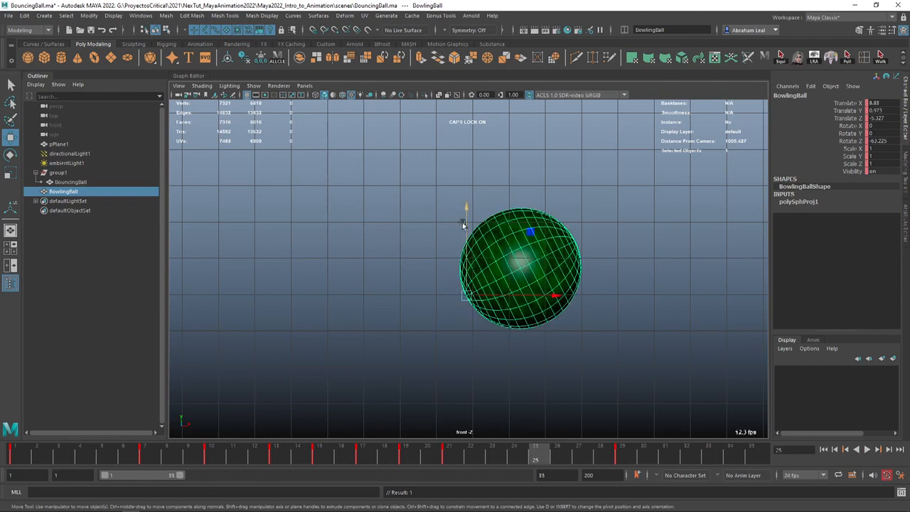
pyautogui.moveTo(467, 205); pyautogui.dragTo(467, 207)
pyautogui.moveTo(542, 450); pyautogui.dragTo(628, 477)
pyautogui.moveTo(566, 282); pyautogui.dragTo(578, 282)
pyautogui.moveTo(613, 448); pyautogui.dragTo(628, 470)
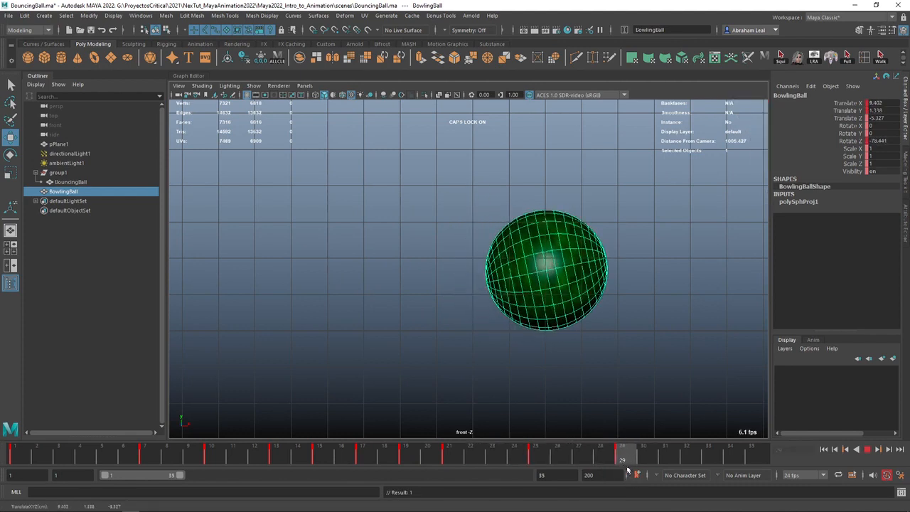
# - Play both balls from frame 1 in the front view and check the bowling ball's ground contact
pyautogui.click(823, 448)
pyautogui.scroll(-5, 624, 339)
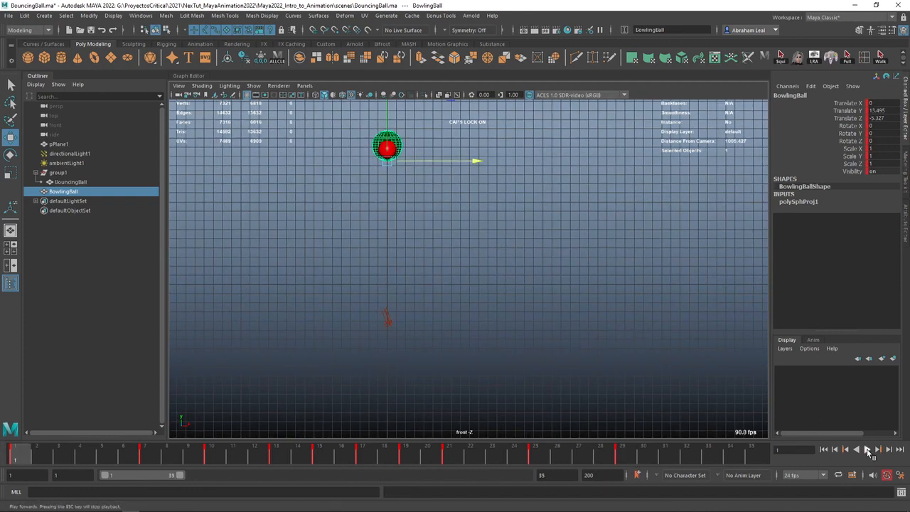
pyautogui.click(868, 452)
pyautogui.click(601, 332)
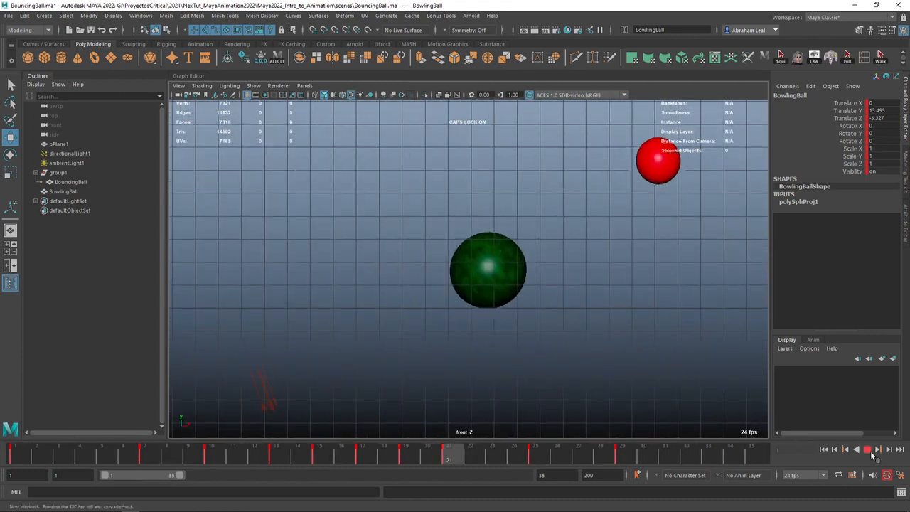
pyautogui.click(871, 453)
# - Lower the bowling ball slightly to the ground line at frames 27 and 28 and check it against frame 29
pyautogui.moveTo(471, 456)
pyautogui.mouseDown()
pyautogui.moveTo(461, 456)
pyautogui.moveTo(599, 456)
pyautogui.moveTo(588, 455)
pyautogui.mouseUp()
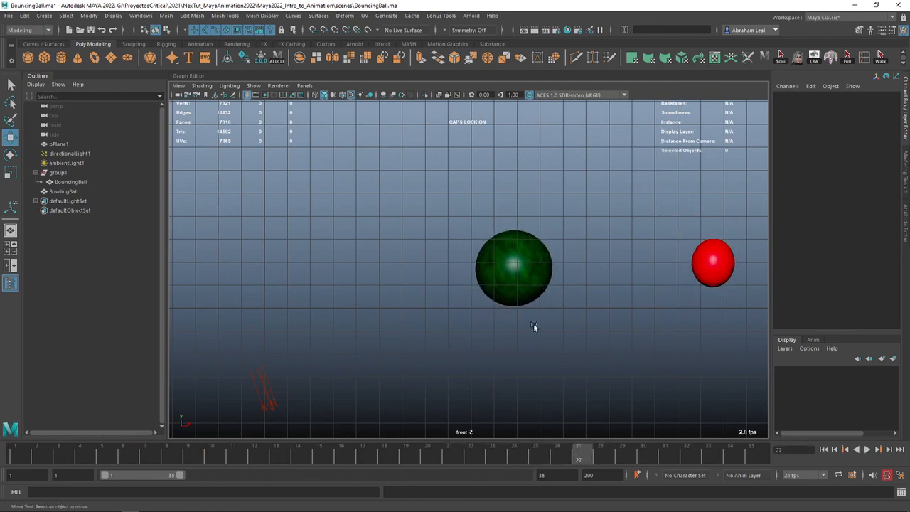
pyautogui.scroll(4, 532, 284)
pyautogui.click(531, 272)
pyautogui.keyDown('alt'); pyautogui.moveTo(531, 272); pyautogui.dragTo(480, 252, button='middle'); pyautogui.keyUp('alt')
pyautogui.scroll(2, 498, 259)
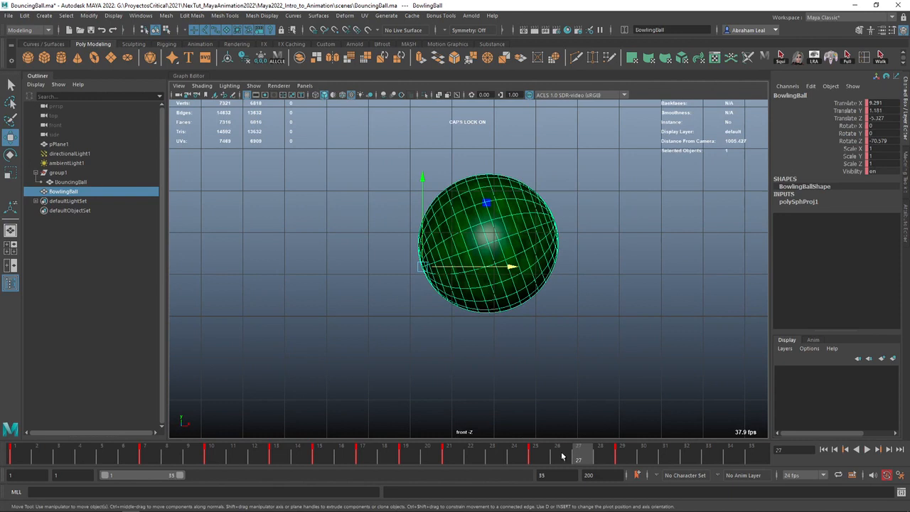
pyautogui.moveTo(420, 177); pyautogui.dragTo(416, 182)
pyautogui.moveTo(597, 457)
pyautogui.mouseDown()
pyautogui.moveTo(530, 456)
pyautogui.moveTo(621, 459)
pyautogui.moveTo(603, 460)
pyautogui.mouseUp()
pyautogui.moveTo(423, 177); pyautogui.dragTo(423, 177)
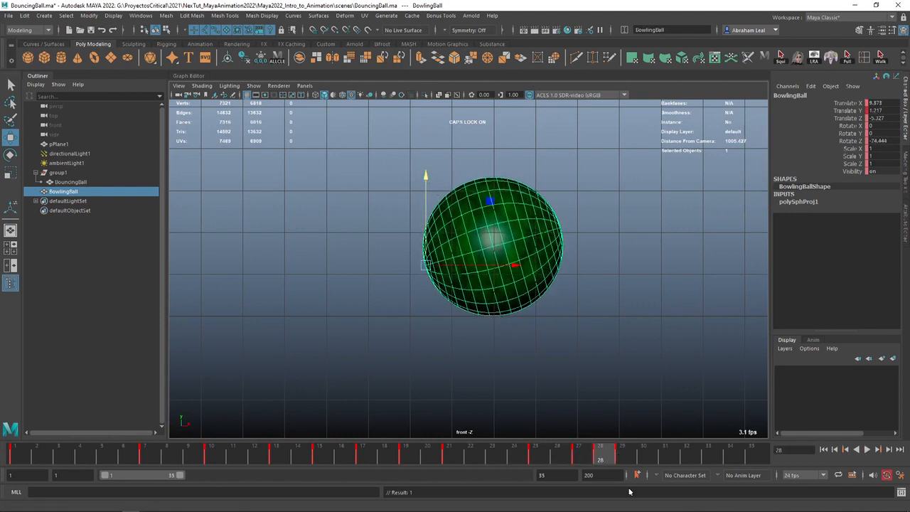
pyautogui.moveTo(596, 458); pyautogui.dragTo(622, 460)
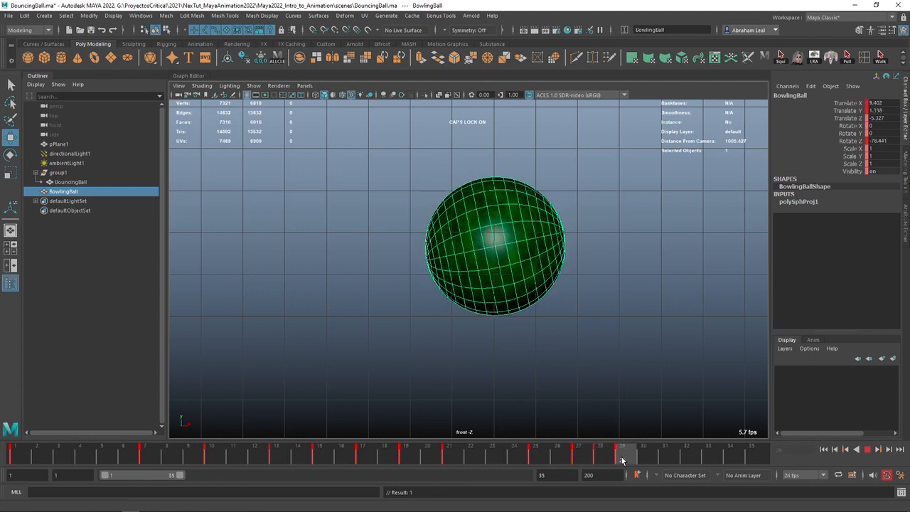
# - Replay both balls from frame 1 in the perspective view and examine the bounce and final roll from several angles
pyautogui.click(824, 451)
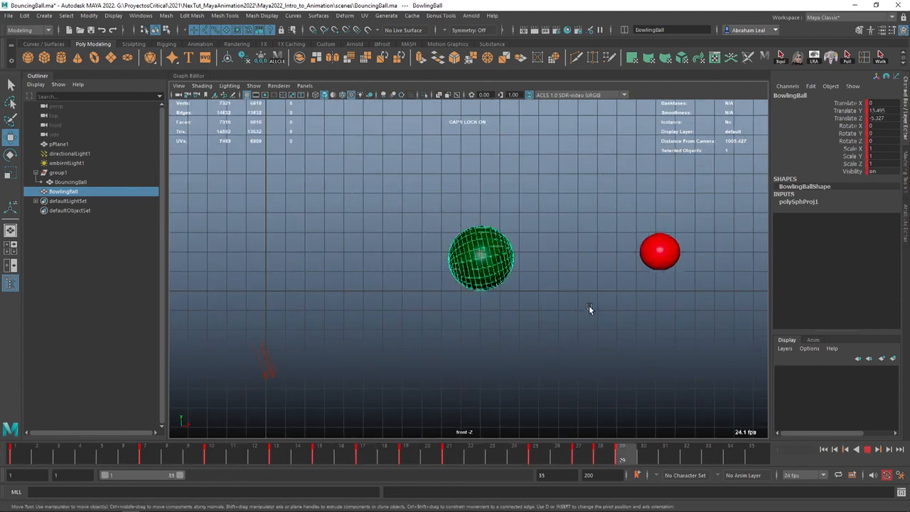
pyautogui.click(623, 323)
pyautogui.press('space')
pyautogui.moveTo(623, 322); pyautogui.dragTo(617, 296)
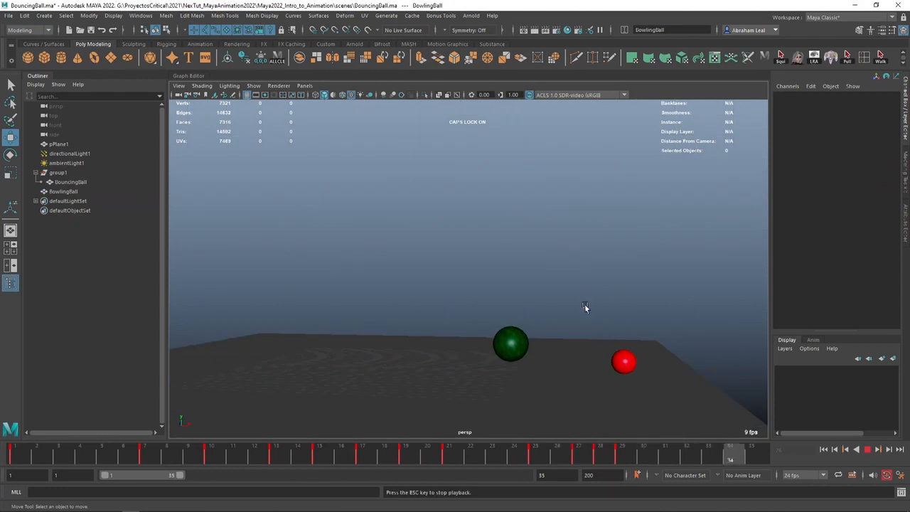
pyautogui.scroll(-5, 580, 310)
pyautogui.scroll(3, 540, 317)
pyautogui.scroll(3, 456, 290)
pyautogui.scroll(-3, 448, 284)
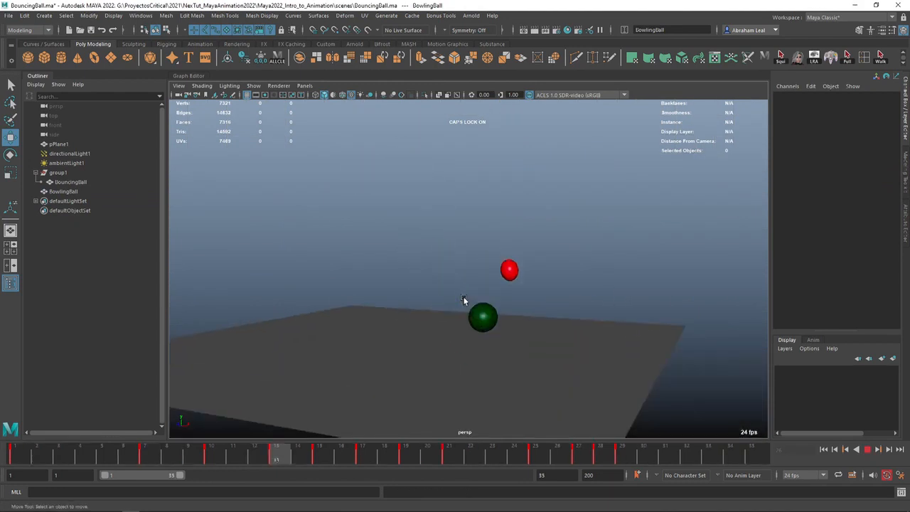
pyautogui.keyDown('alt'); pyautogui.moveTo(474, 327); pyautogui.dragTo(491, 315); pyautogui.keyUp('alt')
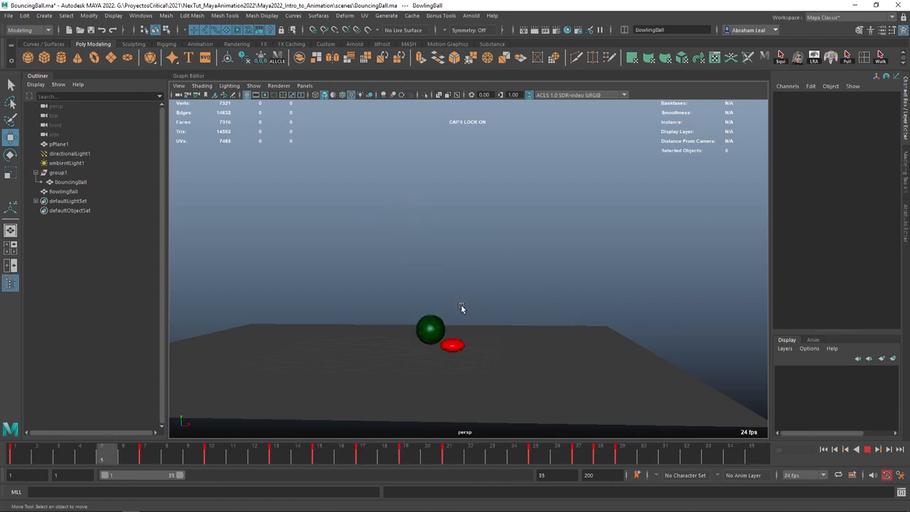
pyautogui.keyDown('alt'); pyautogui.moveTo(543, 319); pyautogui.dragTo(576, 356); pyautogui.keyUp('alt')
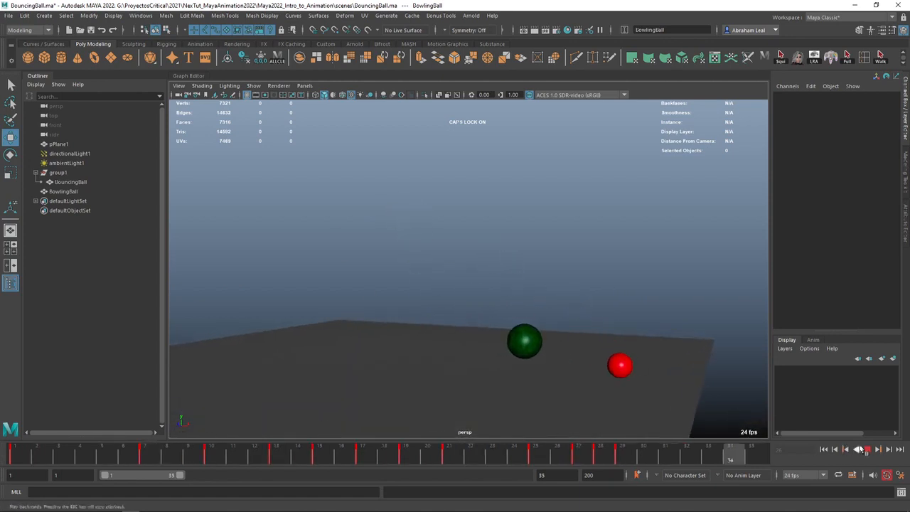
# - Enable scene lighting, shadows, ambient occlusion, motion blur and anti-aliasing in the perspective viewport
pyautogui.click(377, 98)
pyautogui.click(394, 96)
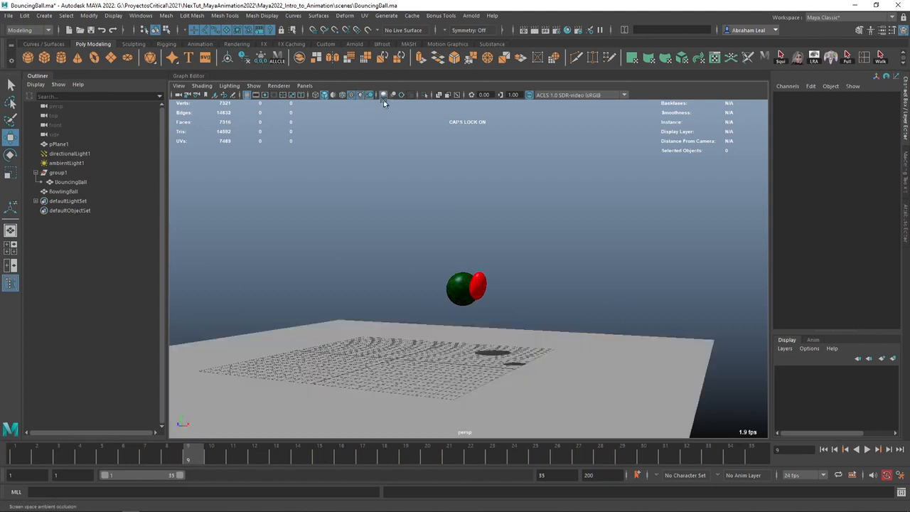
pyautogui.keyDown('alt'); pyautogui.moveTo(430, 192); pyautogui.dragTo(461, 252); pyautogui.keyUp('alt')
pyautogui.keyDown('alt'); pyautogui.moveTo(460, 252); pyautogui.dragTo(494, 252, button='right'); pyautogui.keyUp('alt')
pyautogui.keyDown('alt'); pyautogui.moveTo(493, 252); pyautogui.dragTo(493, 238, button='middle'); pyautogui.keyUp('alt')
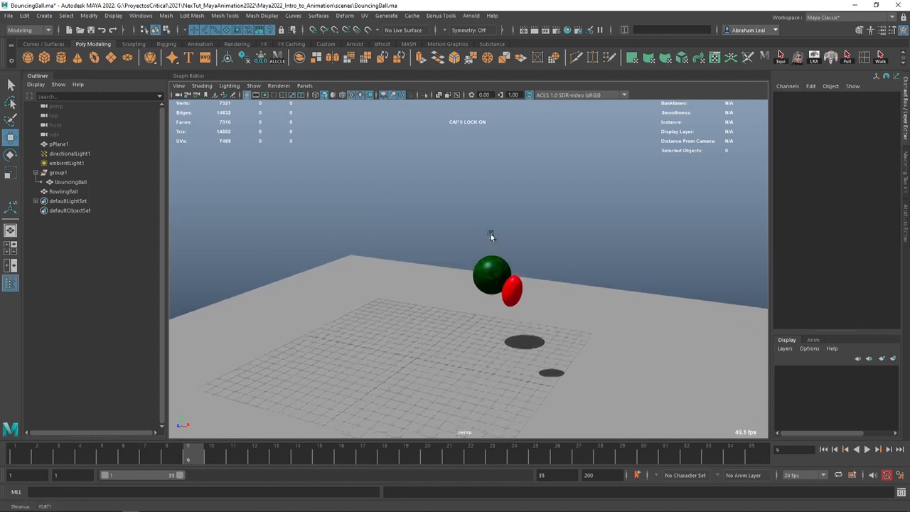
# - Play the shaded animation from frame 1 with motion blur and rewind it to the start
pyautogui.click(825, 451)
pyautogui.click(867, 449)
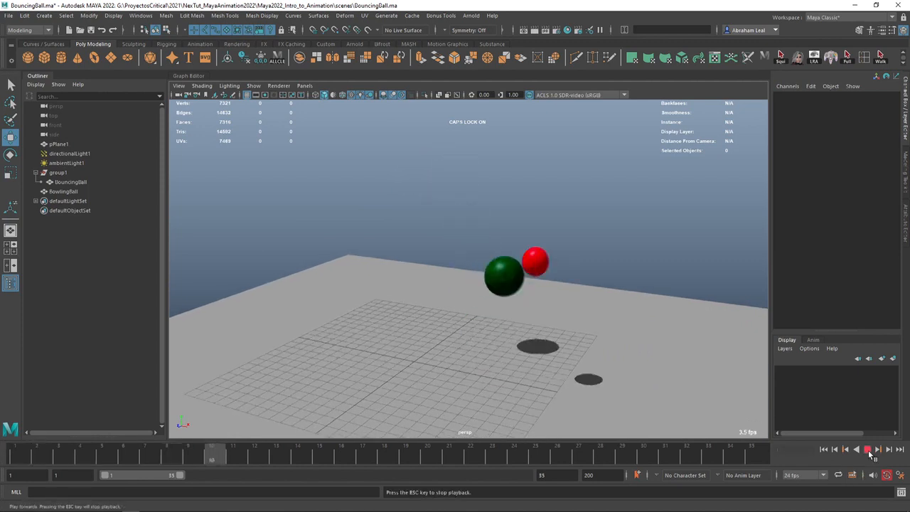
pyautogui.keyDown('alt'); pyautogui.moveTo(519, 273); pyautogui.dragTo(554, 273); pyautogui.keyUp('alt')
pyautogui.click(824, 450)
# - Create a playblast in qt format with H.264 encoding, saved as the movie file BouncingBall_HeavyBall
pyautogui.rightClick(510, 455)
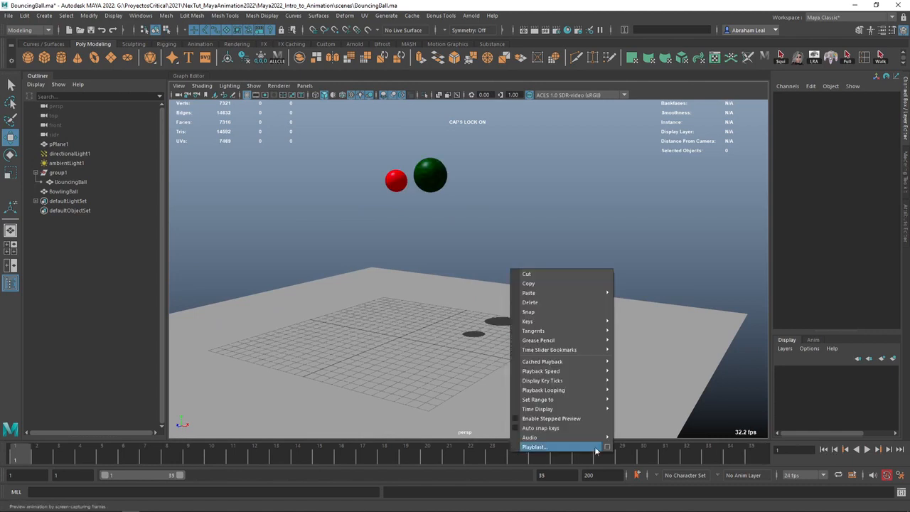
pyautogui.click(604, 449)
pyautogui.scroll(-1, 437, 308)
pyautogui.click(445, 313)
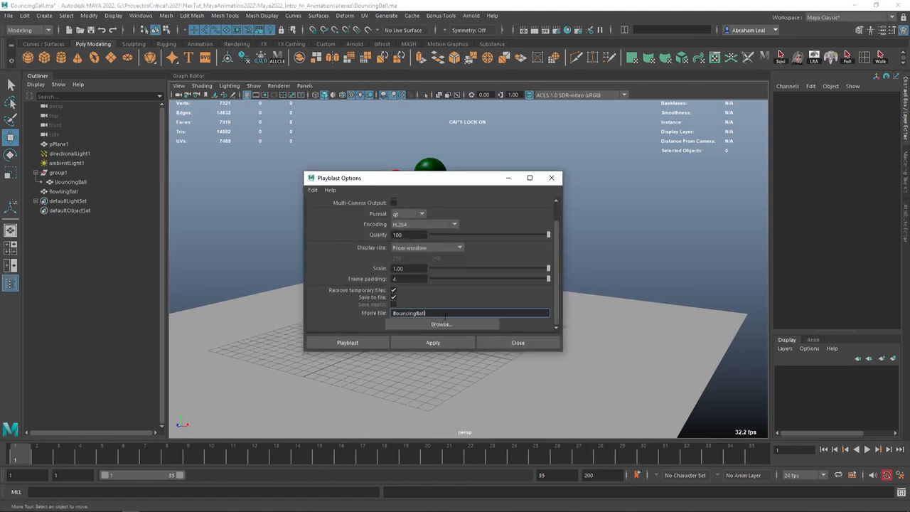
pyautogui.write('_hEA')
pyautogui.press('capslock')
pyautogui.write('HeavyBall')
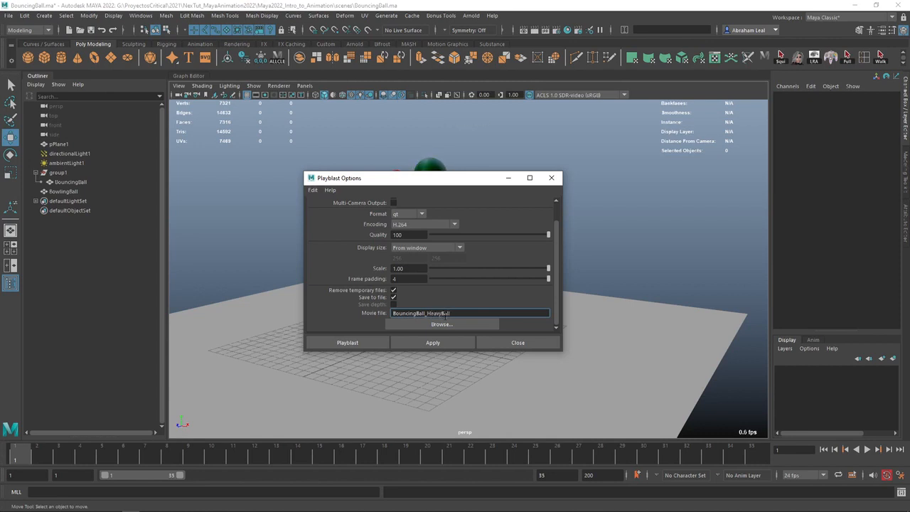
pyautogui.click(341, 344)
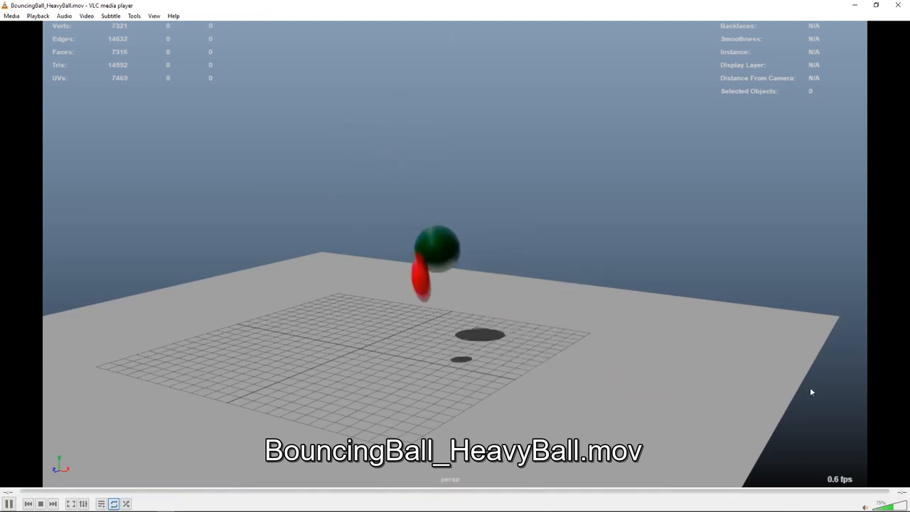
# - Rewind the scene to frame 1, watch the BouncingBall_HeavyBall.mov playblast in VLC media player and close the player
pyautogui.click(858, 5)
pyautogui.click(891, 447)
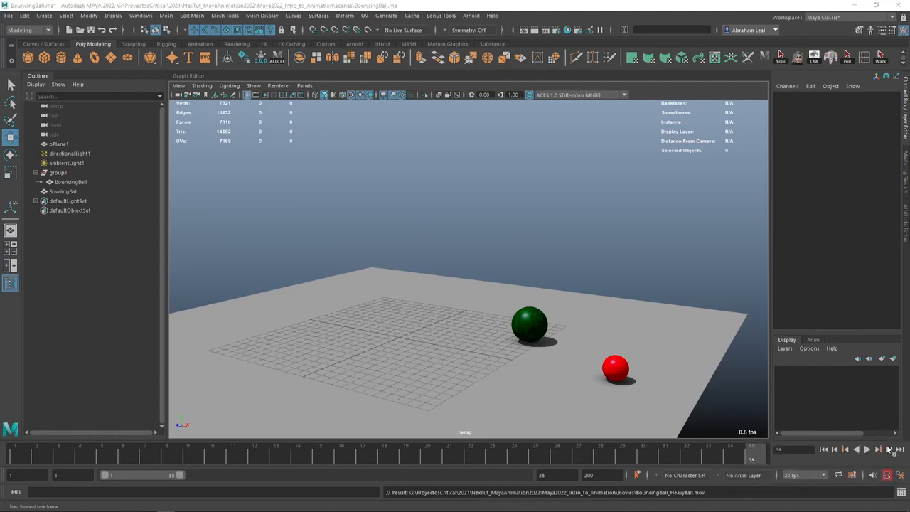
pyautogui.click(890, 450)
pyautogui.click(720, 290)
pyautogui.moveTo(288, 508)
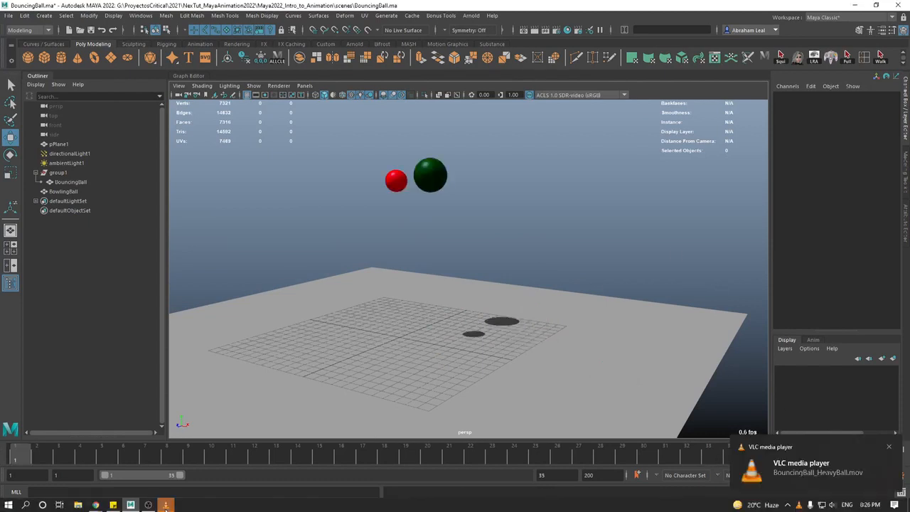
pyautogui.click(166, 508)
pyautogui.click(899, 4)
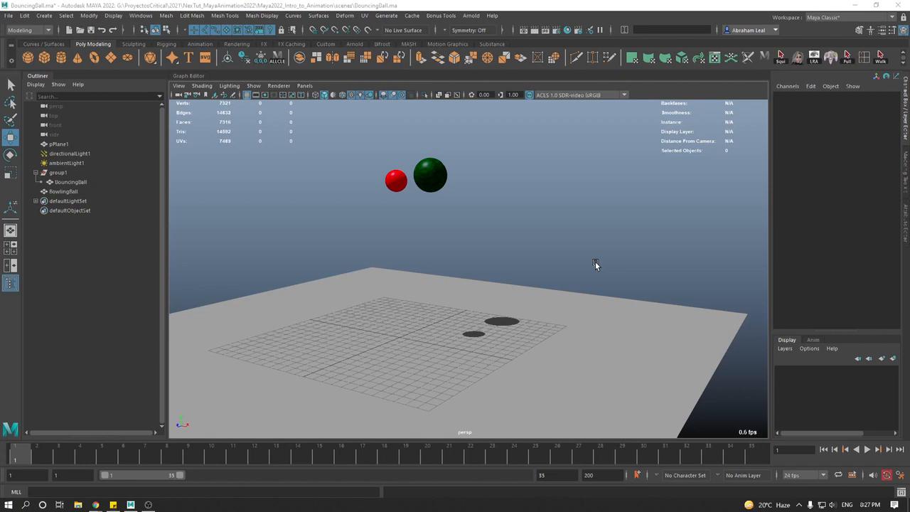
# - Turn off ambient occlusion, motion blur and anti-aliasing in the perspective viewport
pyautogui.keyDown('alt'); pyautogui.moveTo(557, 277); pyautogui.dragTo(384, 342); pyautogui.keyUp('alt')
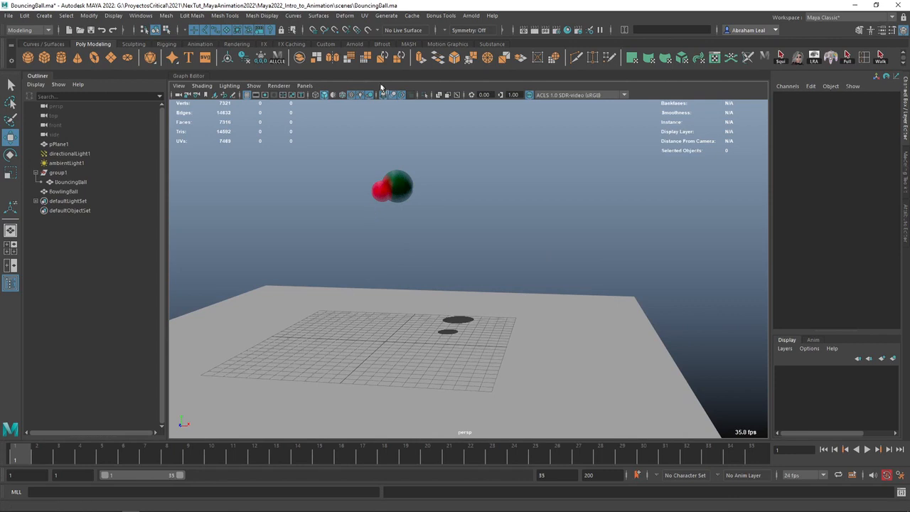
pyautogui.click(401, 95)
pyautogui.click(399, 96)
# - Reveal the Graph Editor above the viewport, select BowlingBall and examine its animation curves
pyautogui.moveTo(200, 79); pyautogui.dragTo(404, 243)
pyautogui.click(403, 264)
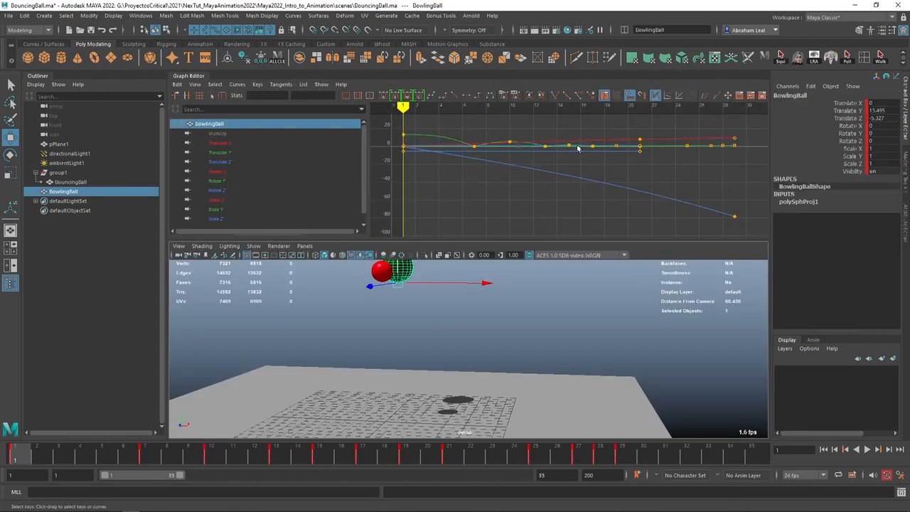
pyautogui.scroll(-2, 759, 135)
pyautogui.moveTo(716, 130); pyautogui.dragTo(448, 242)
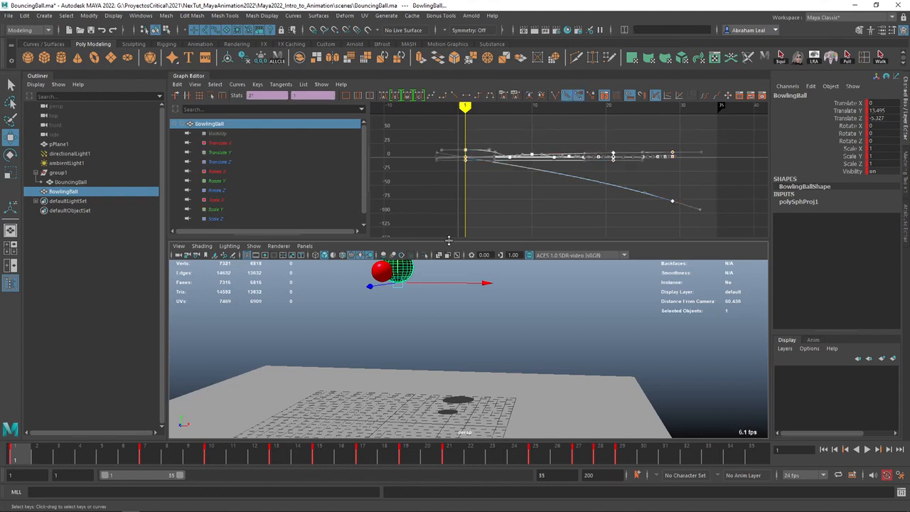
pyautogui.press('f')
pyautogui.click(515, 193)
pyautogui.press('f')
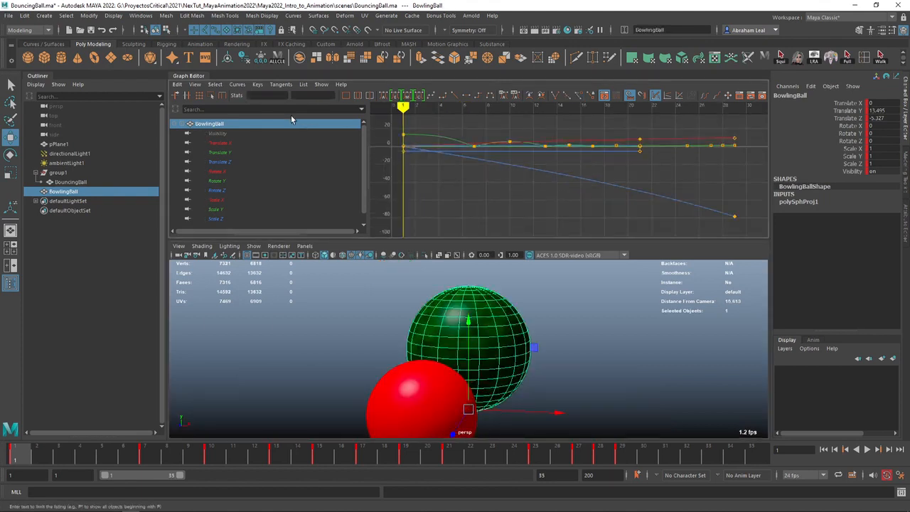
# - Collapse the Graph Editor and deselect the bowling ball in the perspective view
pyautogui.doubleClick(204, 75)
pyautogui.scroll(-5, 524, 319)
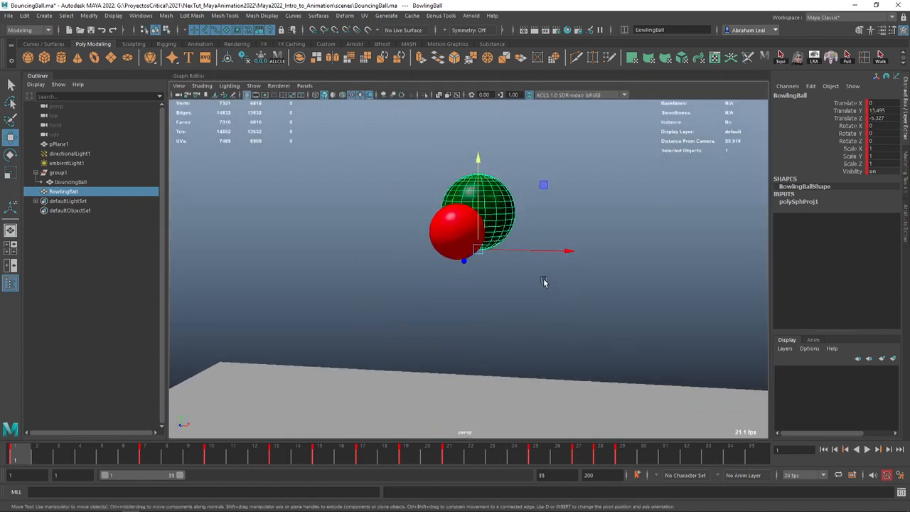
pyautogui.keyDown('alt'); pyautogui.moveTo(544, 282); pyautogui.dragTo(587, 283); pyautogui.keyUp('alt')
pyautogui.click(587, 283)
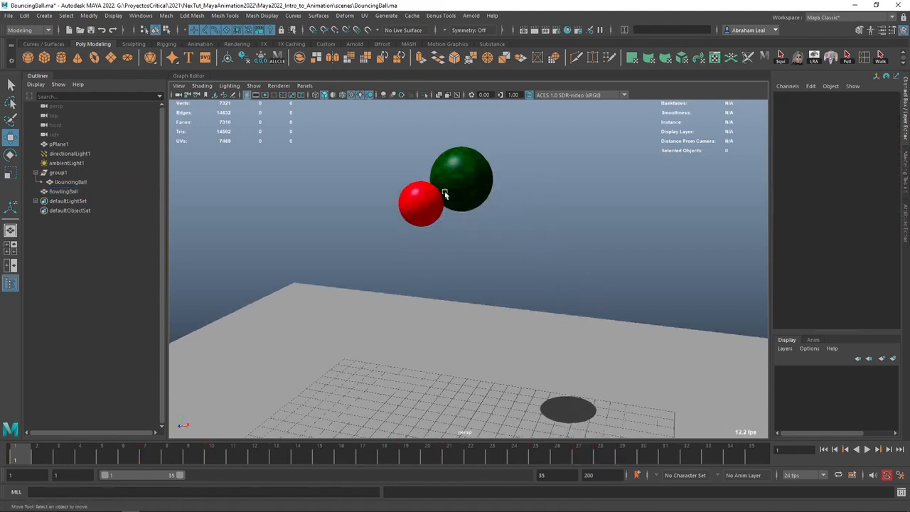
pyautogui.moveTo(514, 217)
pyautogui.keyDown('alt'); pyautogui.mouseDown()
pyautogui.moveTo(506, 220)
pyautogui.moveTo(516, 224)
pyautogui.mouseUp(); pyautogui.keyUp('alt')
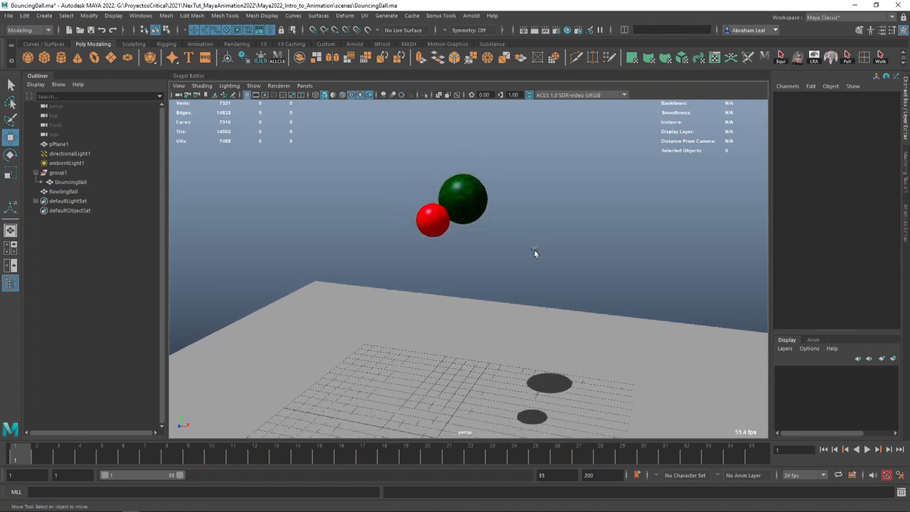